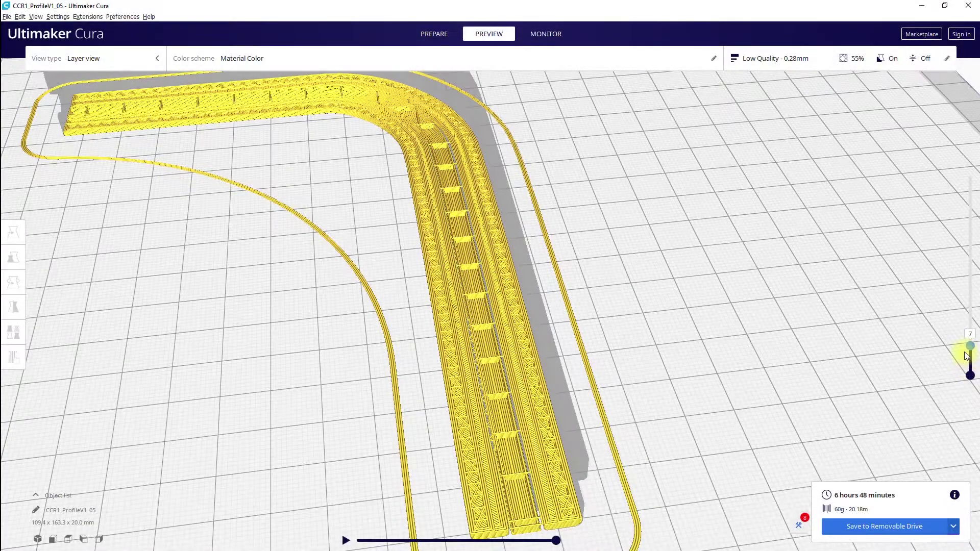
Examine the sliced CCR1_ProfileV1_05 curved profile through all its layers and as a solid model from several angles
drag(966, 355, 926, 177)
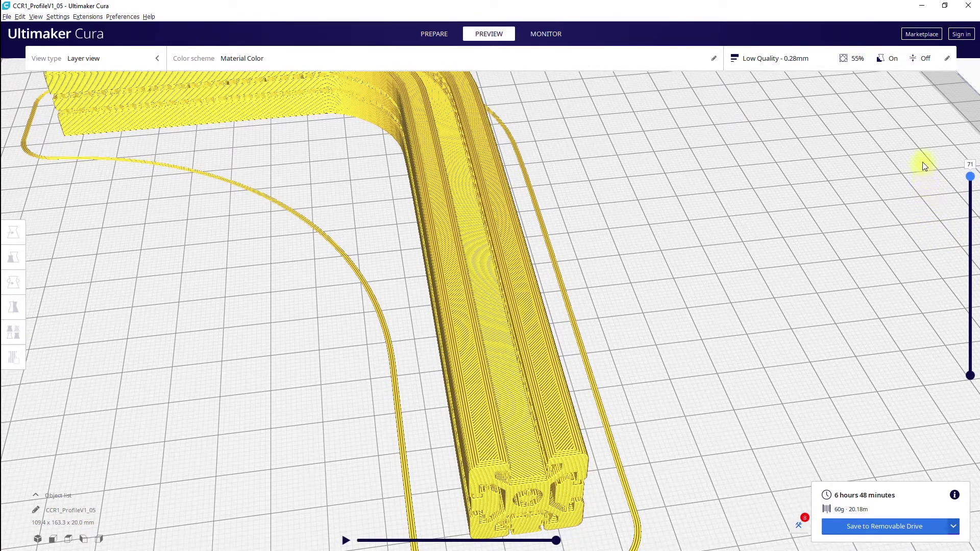
scroll(800, 285, down, 5)
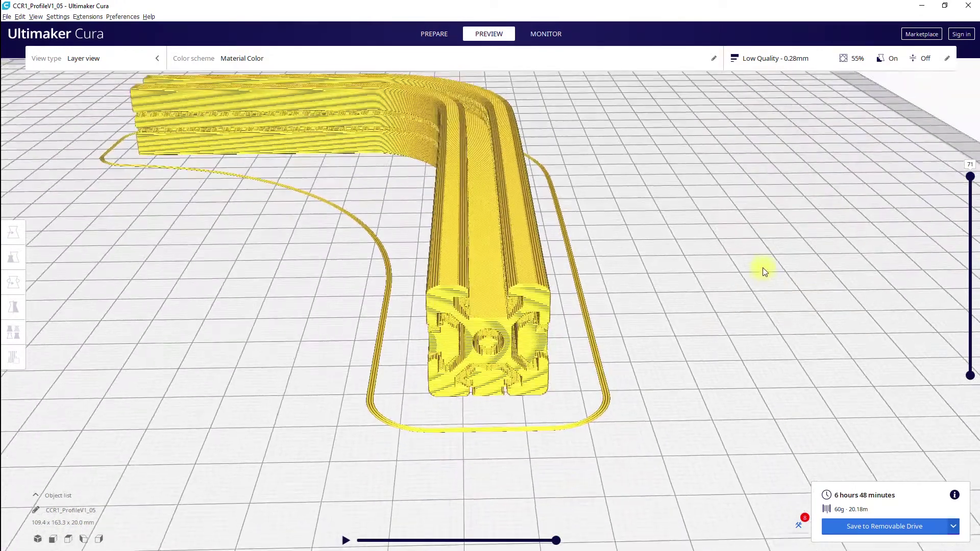
right_drag(763, 268, 637, 259)
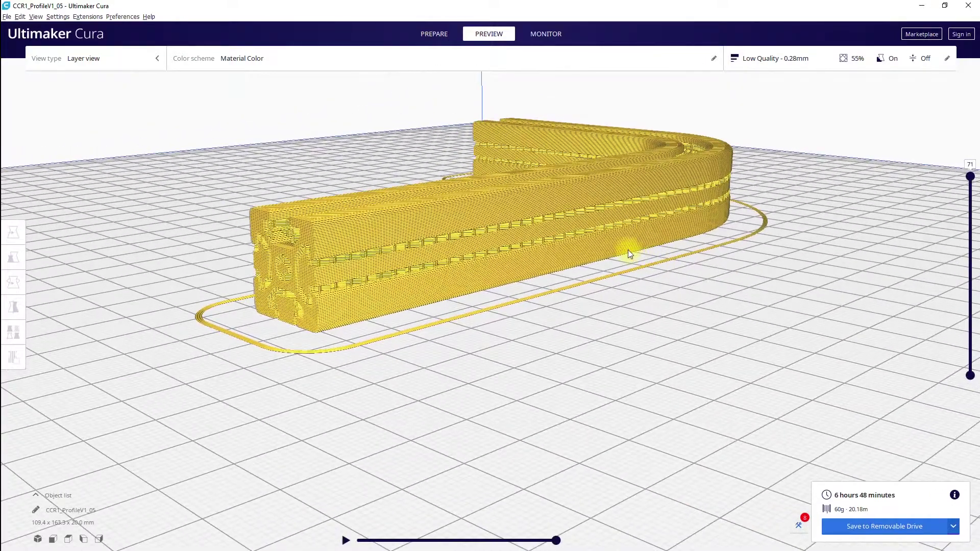
click(428, 34)
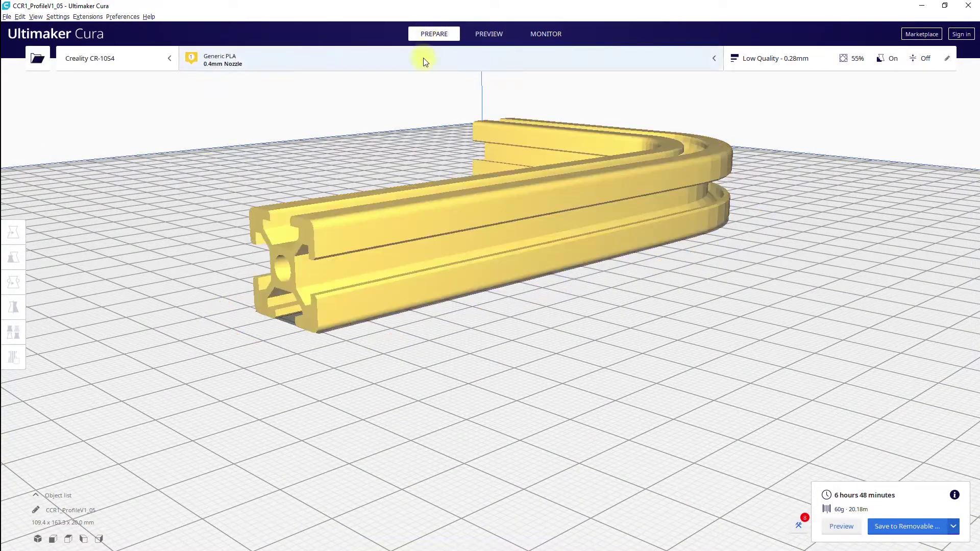
right_drag(225, 250, 341, 275)
right_drag(305, 170, 385, 250)
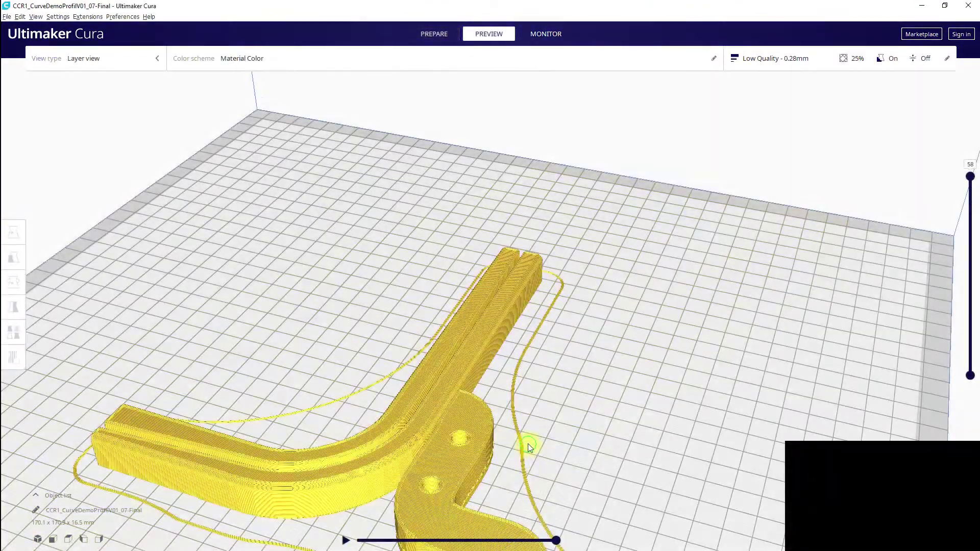
Examine the sliced CCR1_CurveDemoProfilV01_07-Final part from several angles and through its layers
middle_drag(527, 443, 525, 310)
right_drag(524, 310, 521, 317)
right_drag(642, 378, 538, 384)
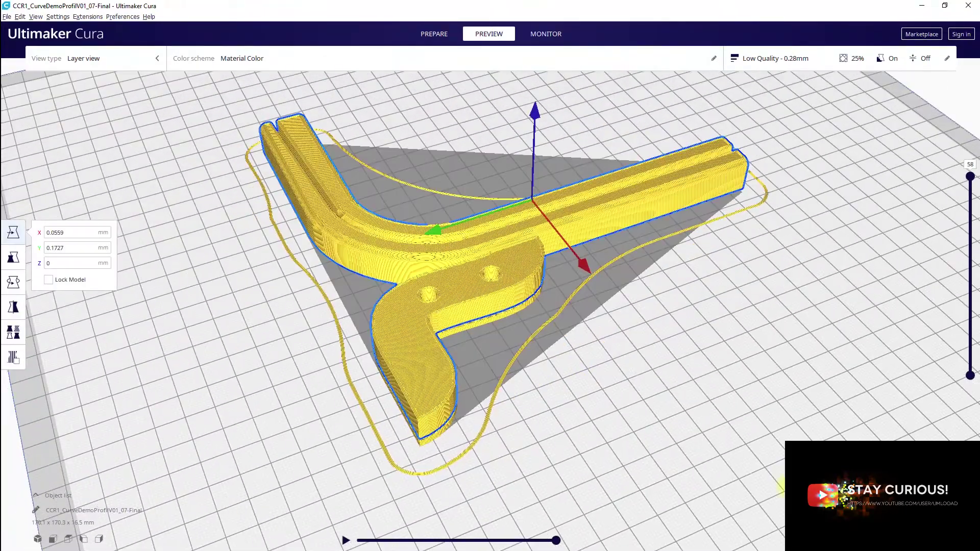
right_drag(777, 485, 837, 357)
click(698, 401)
drag(970, 176, 919, 158)
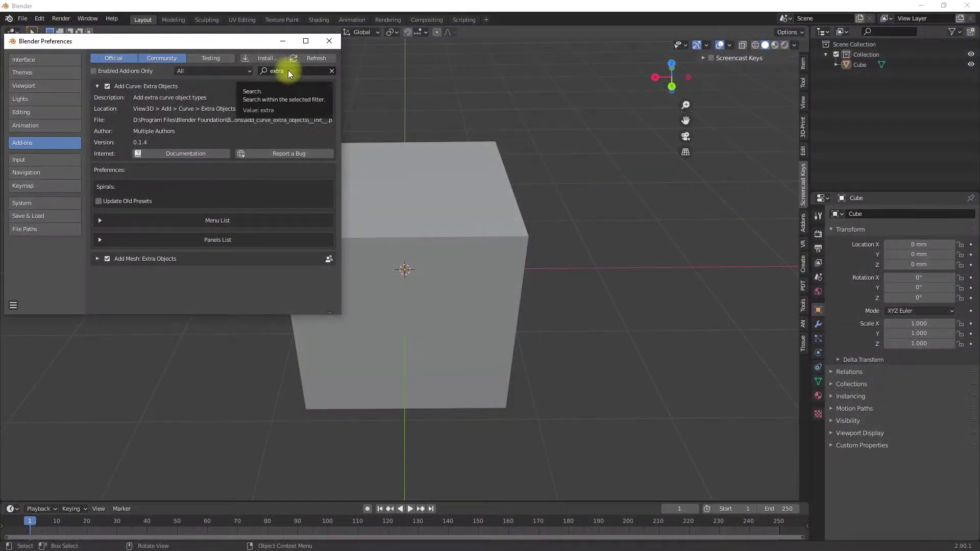
In Blender's preferences, search the add-ons for "extra" and view the online documentation of Add Curve: Extra Objects
click(328, 74)
text(extr)
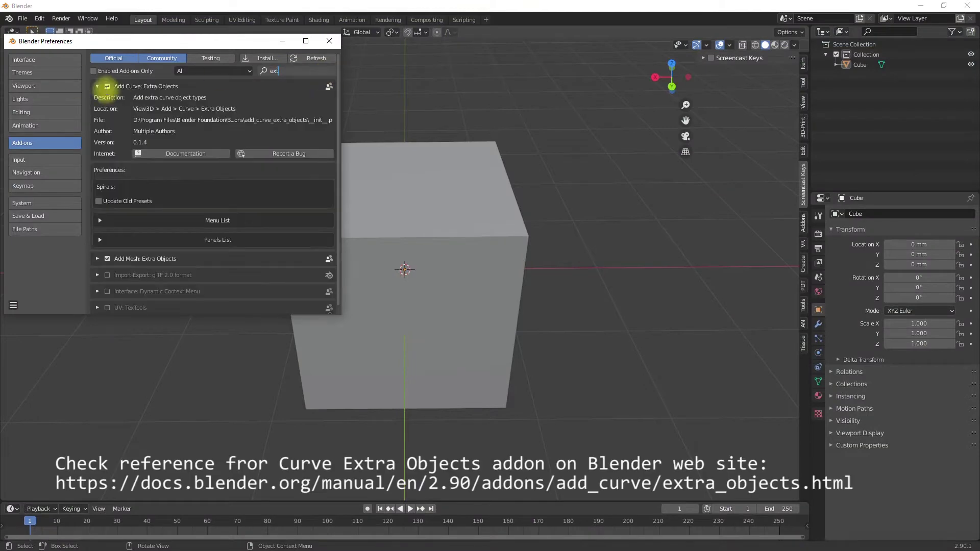
click(171, 154)
drag(480, 84, 479, 123)
click(143, 36)
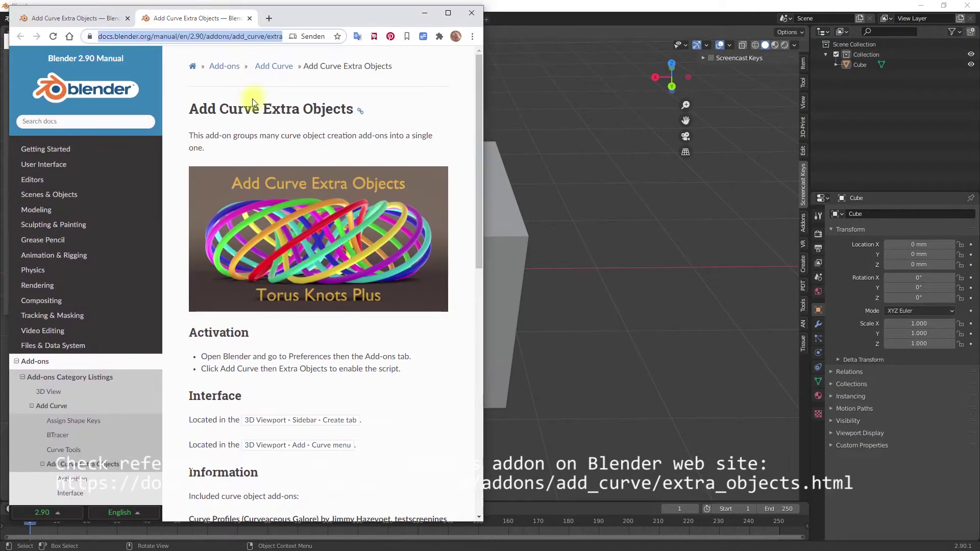
Return to Blender and look through the curve object types available for adding to the scene
click(678, 293)
key(shift+a)
mouse_move(173, 158)
mouse_move(223, 220)
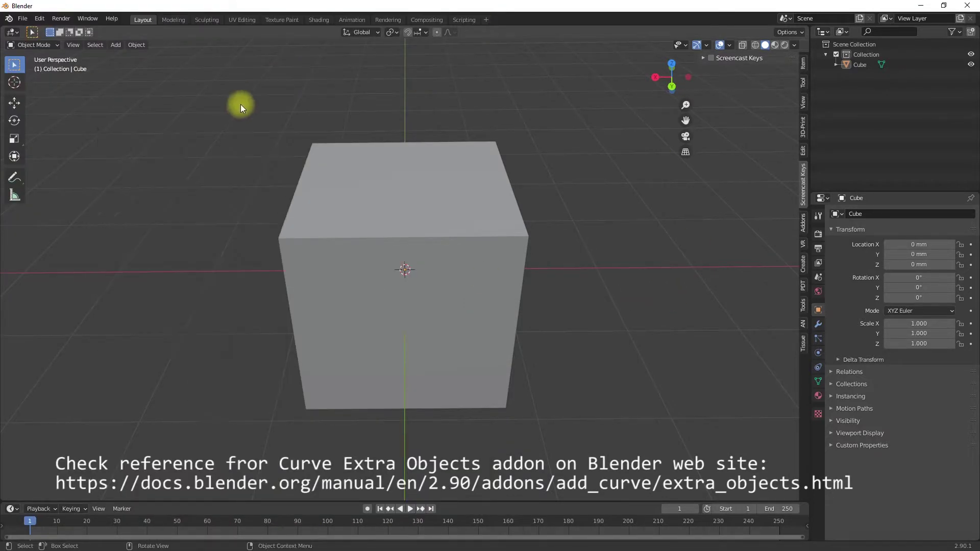
key(shift+a)
mouse_move(214, 118)
Search the add-ons in the preferences for "curve" and open the online documentation of Add Curve: Curve Tools
click(40, 18)
click(77, 161)
click(273, 71)
text(curv)
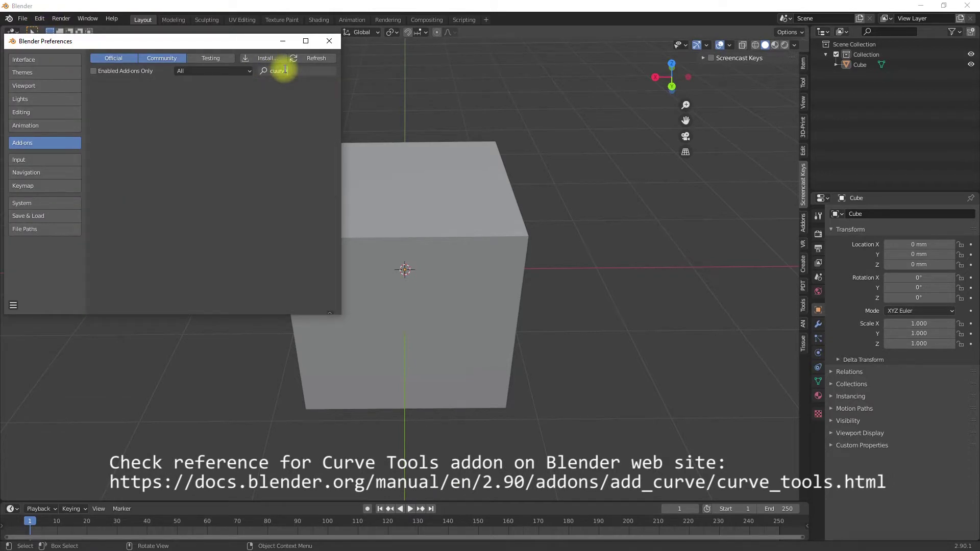
text(e)
key(Return)
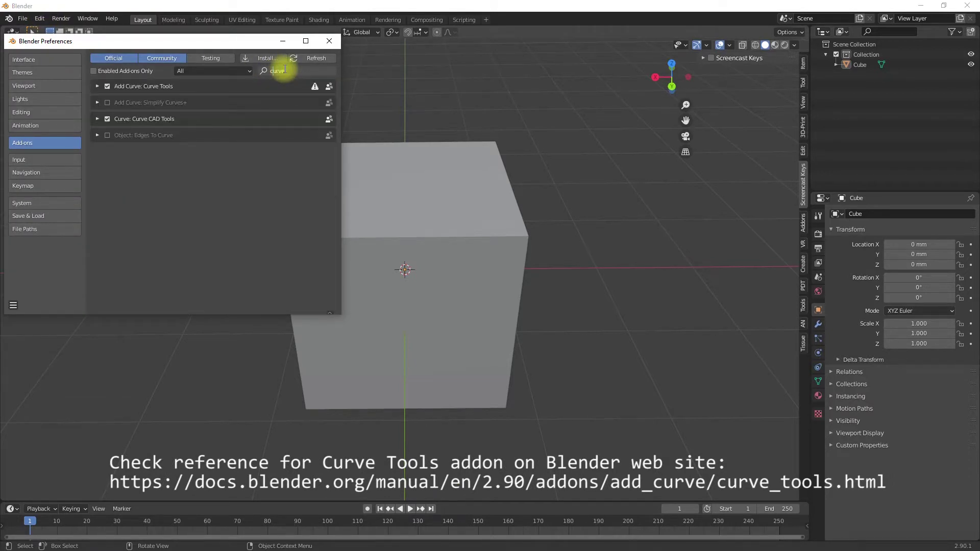
click(98, 87)
click(187, 165)
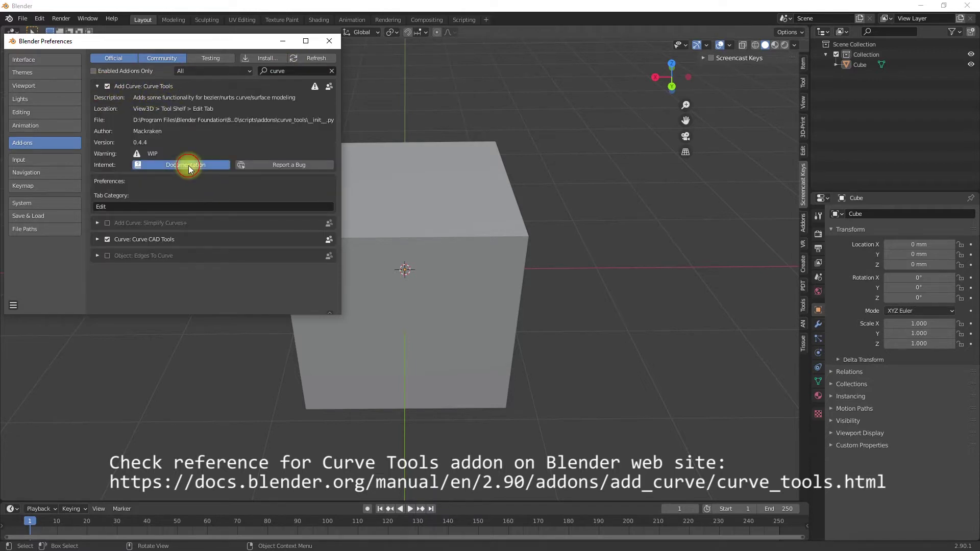
Read the Extended and Curves Utils sections of the Curve Tools manual page, and close the browser
drag(477, 62, 442, 348)
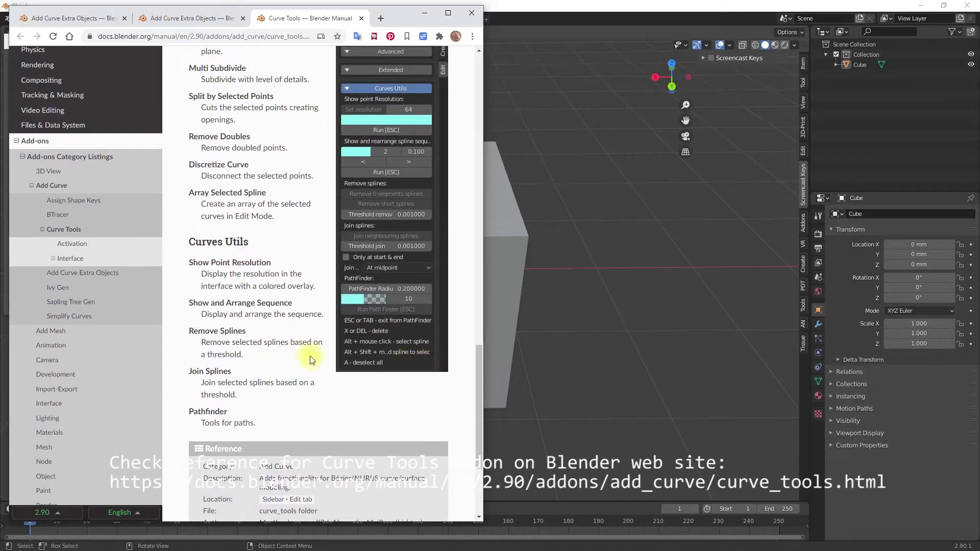
scroll(417, 249, up, 3)
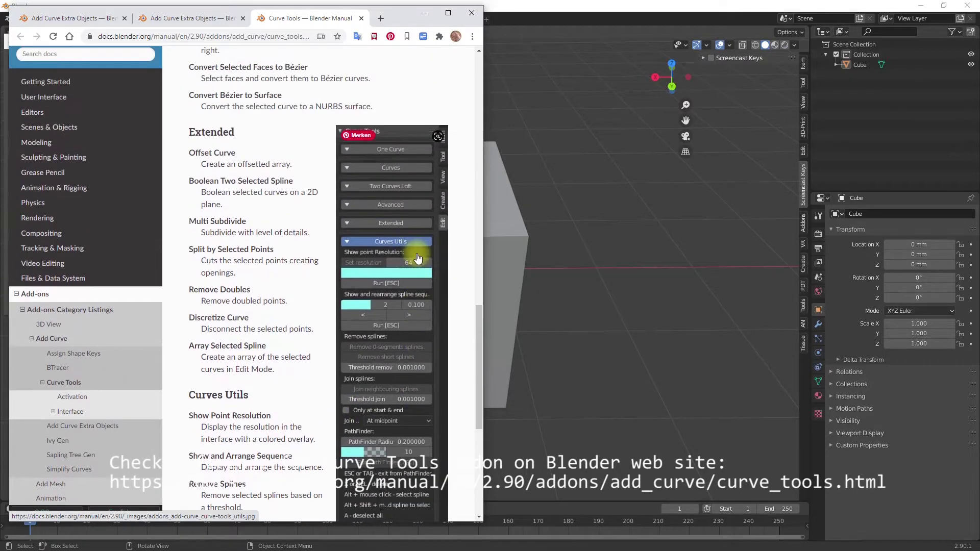
click(469, 13)
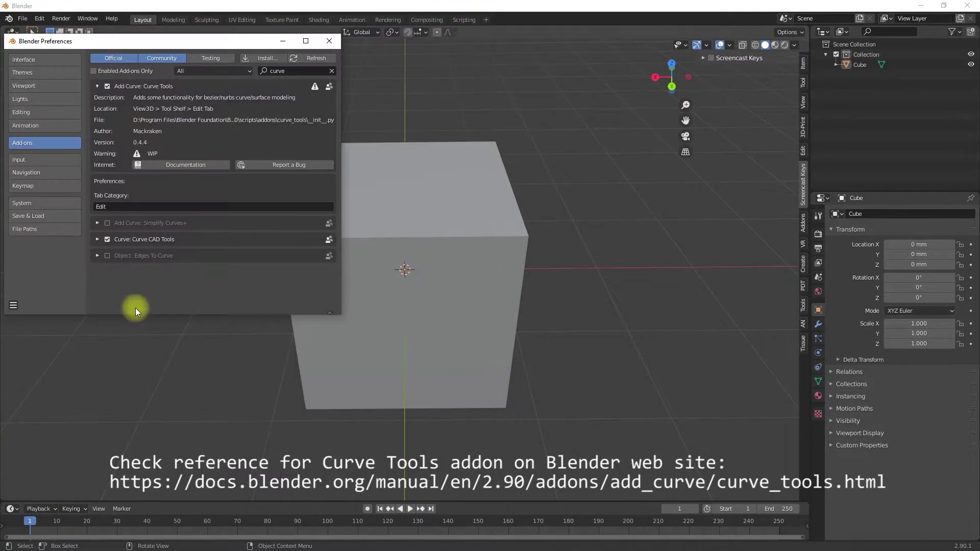
Close the preferences and examine the Curve Tools functions under Curve Info, Intersect, Surfaces and Sanitize
click(328, 38)
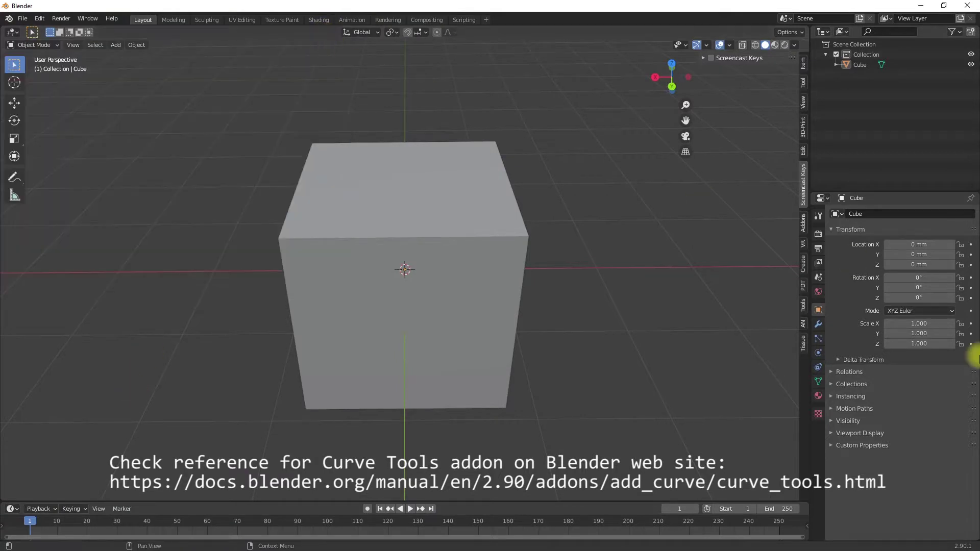
click(803, 150)
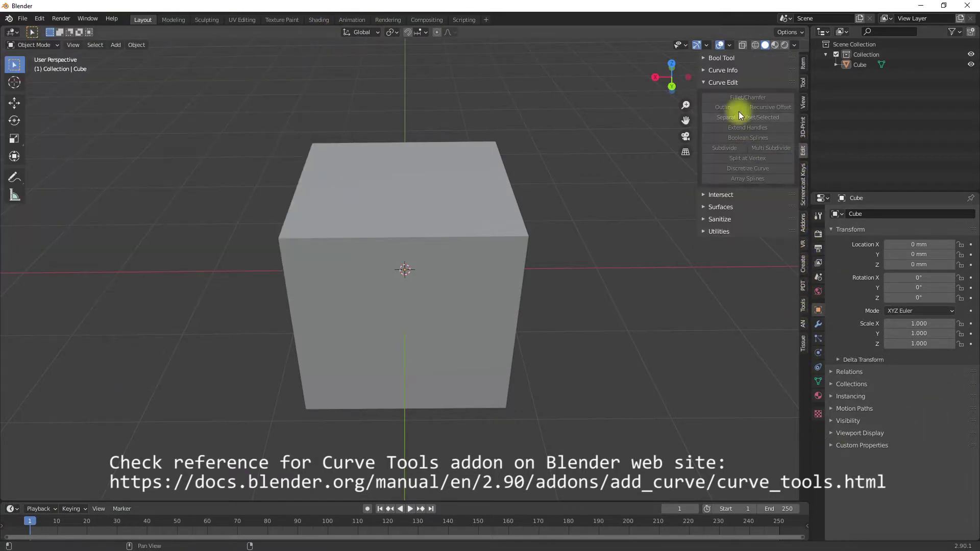
click(705, 70)
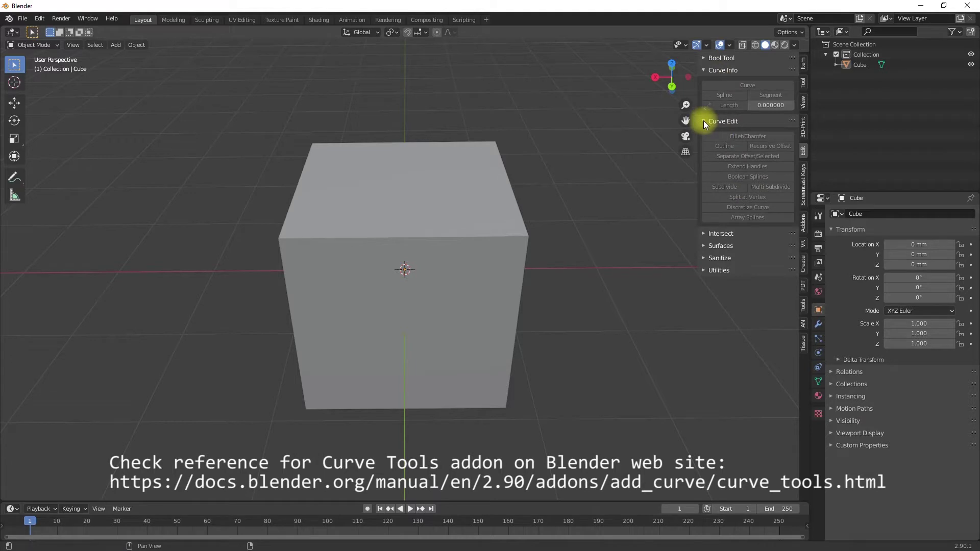
click(704, 233)
click(702, 315)
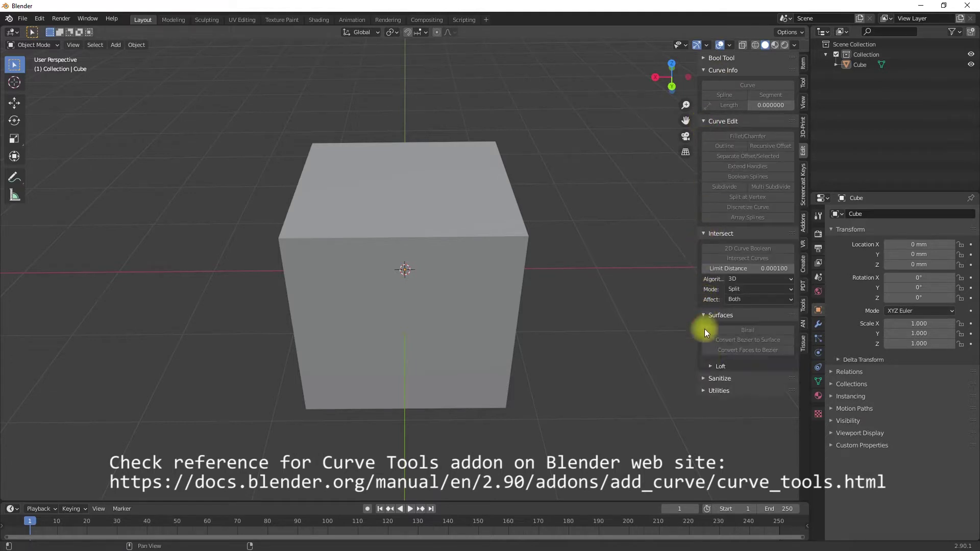
click(704, 379)
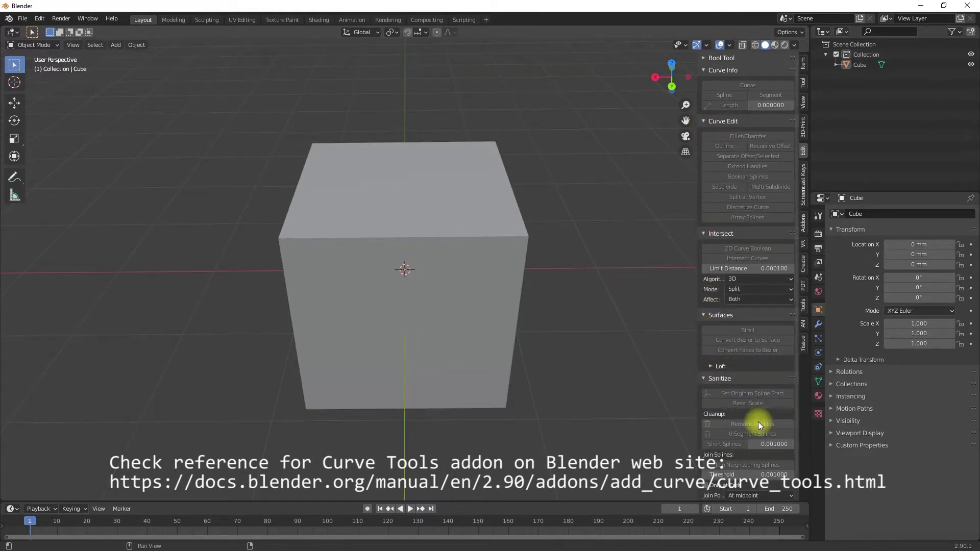
scroll(685, 472, down, 1)
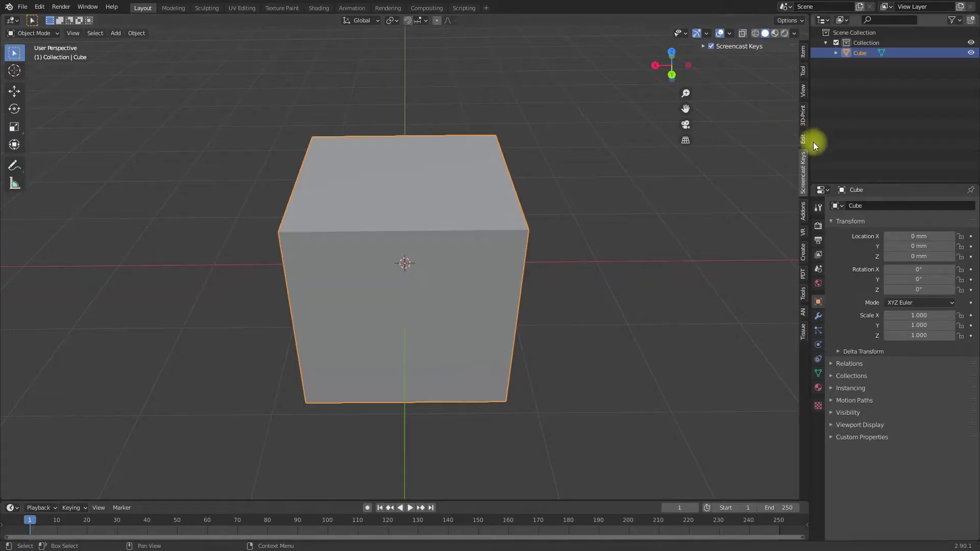
Switch Screencast Keys off and on again, and delete the default cube from the scene
click(712, 47)
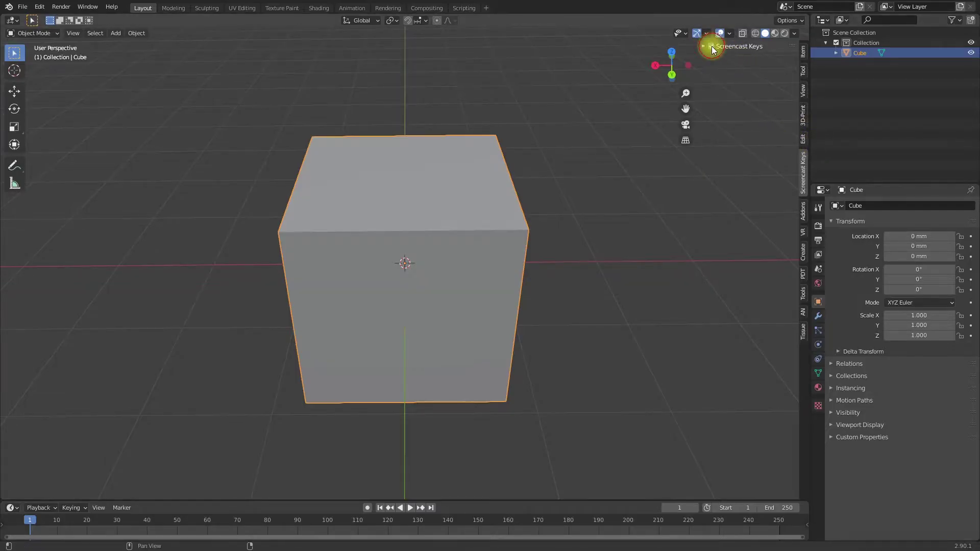
click(711, 47)
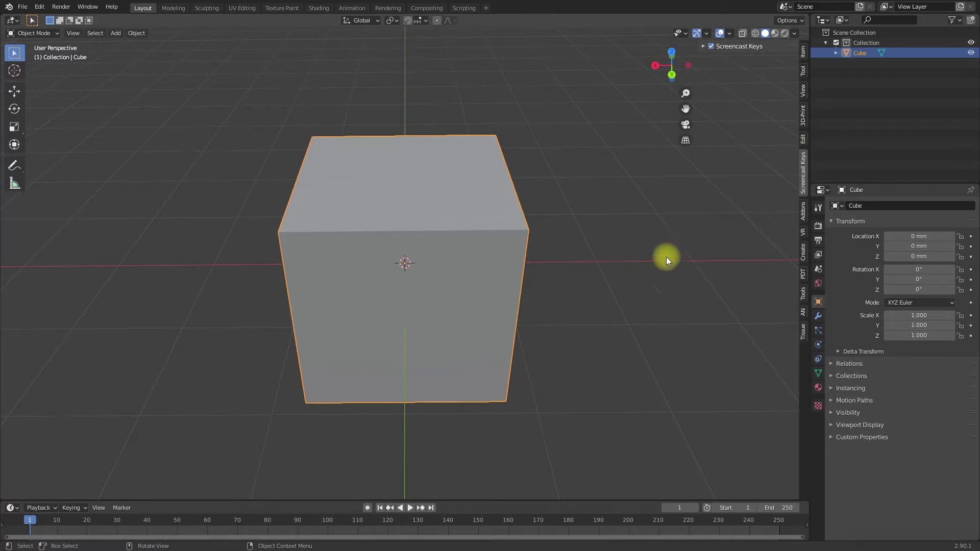
click(393, 230)
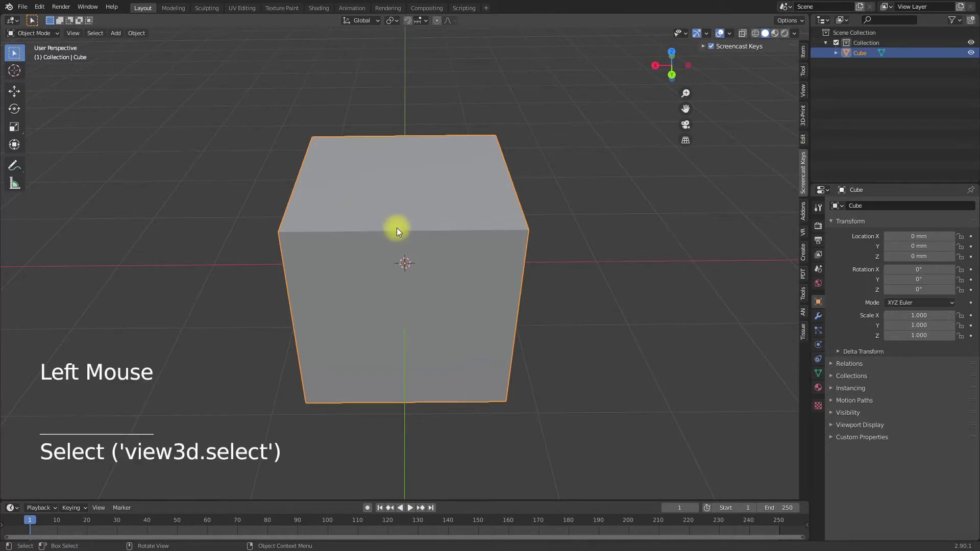
key(Delete)
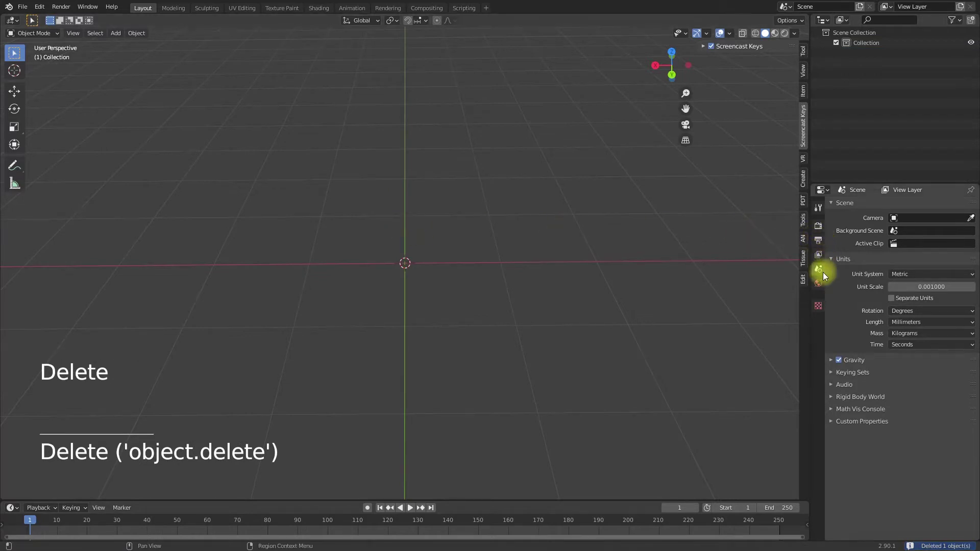
Review the scene's unit system and unit scale settings
click(913, 274)
click(915, 273)
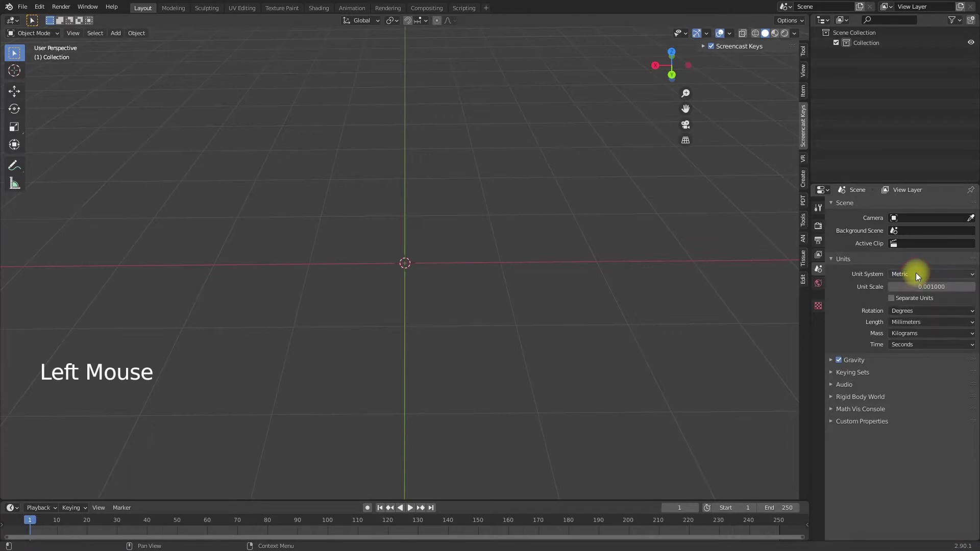
double_click(924, 284)
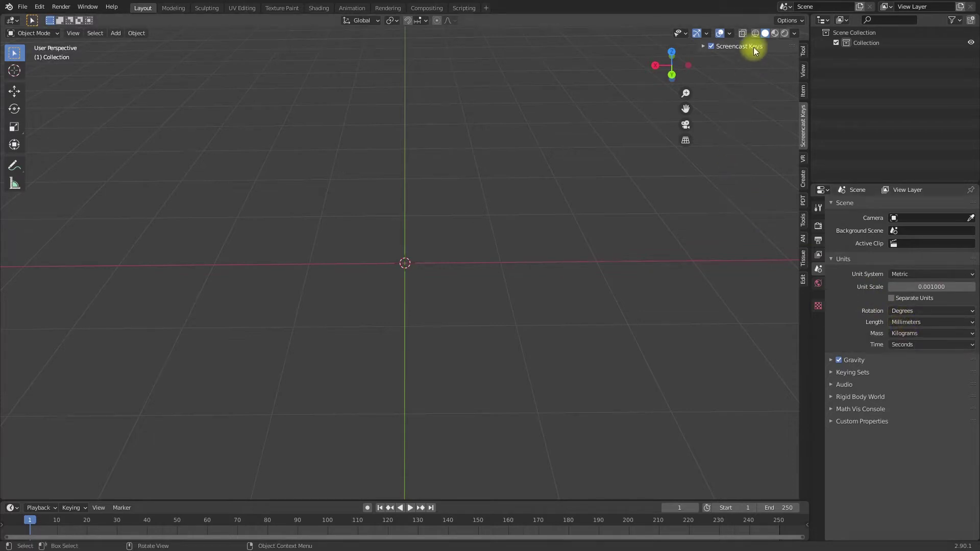
Set the grid scale in the viewport overlays to 0.001
click(731, 34)
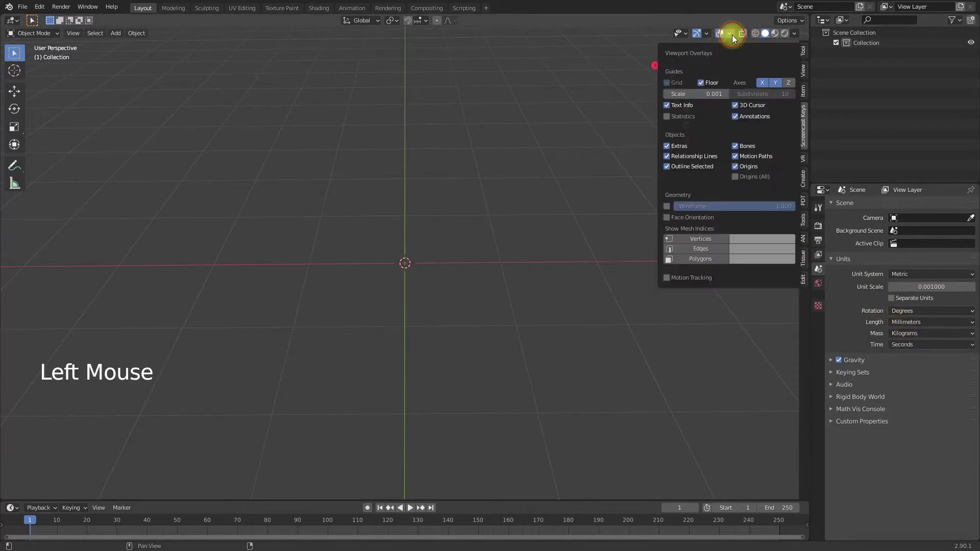
click(714, 93)
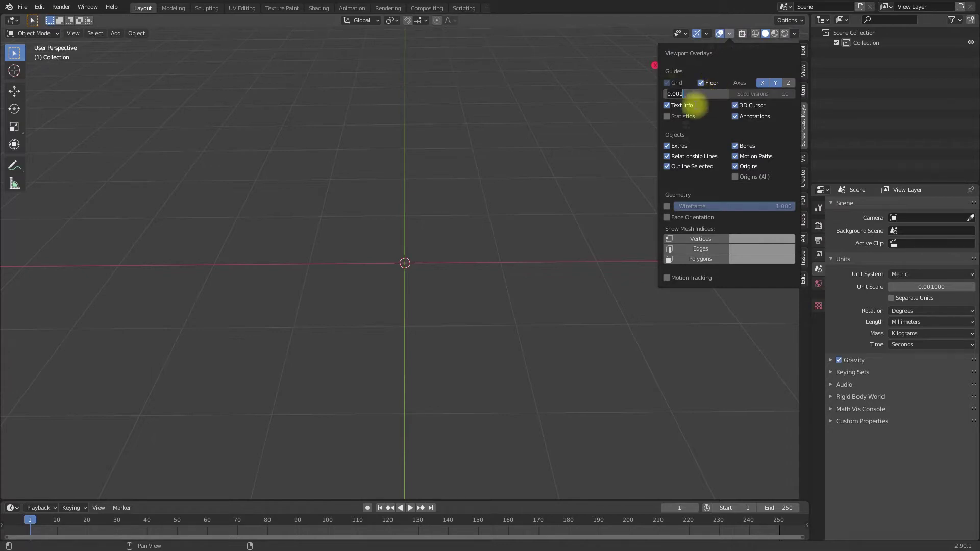
key(Return)
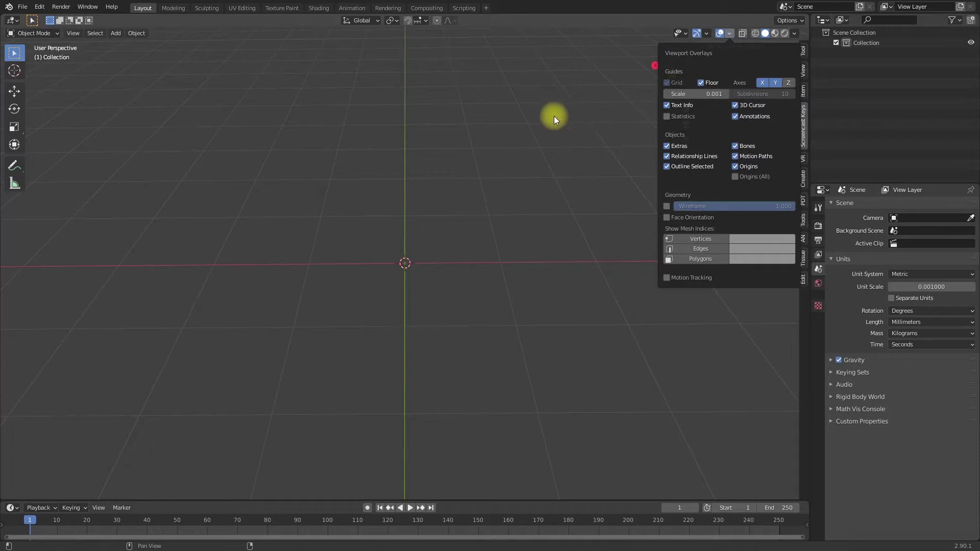
Turn on Increment snapping with Absolute Grid Snap and show the scene in the top orthographic view
click(426, 22)
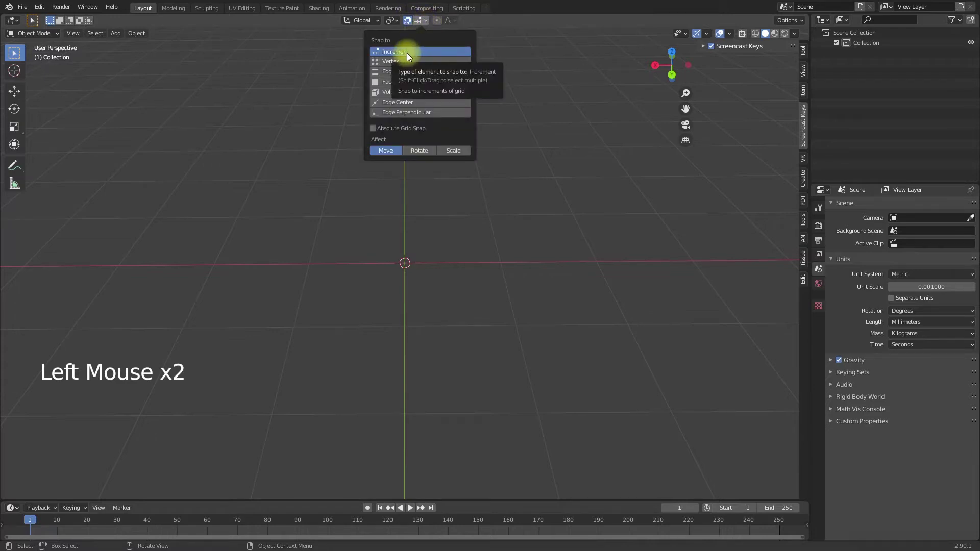
click(402, 128)
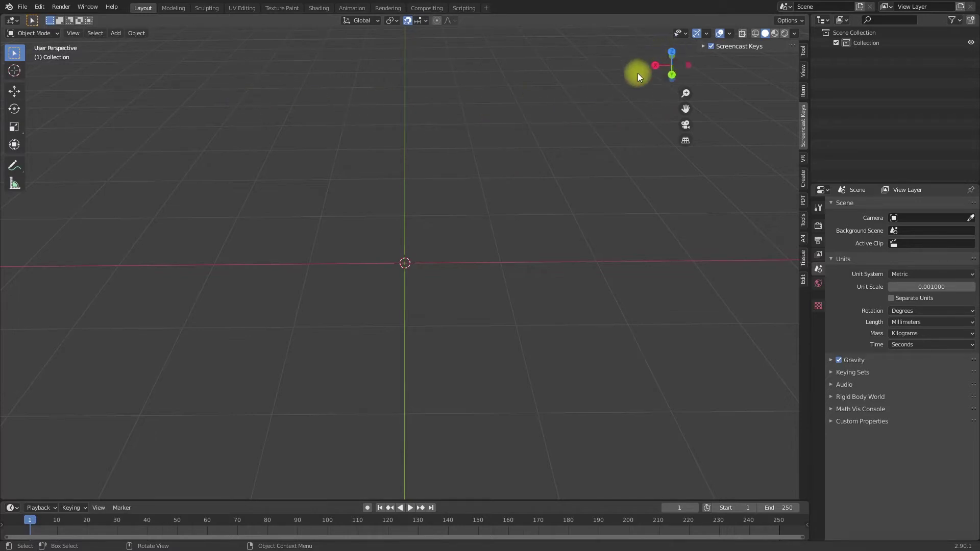
key(KP_7)
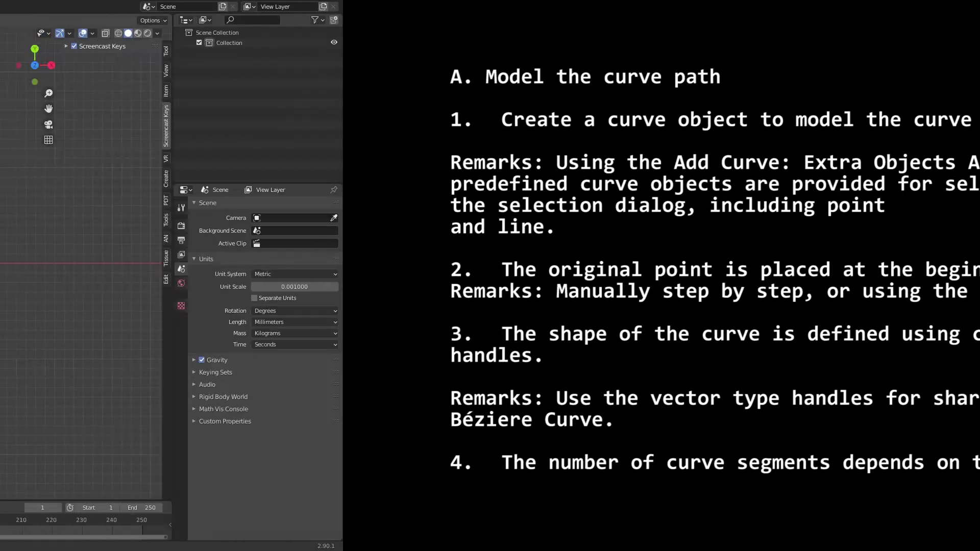
click(261, 262)
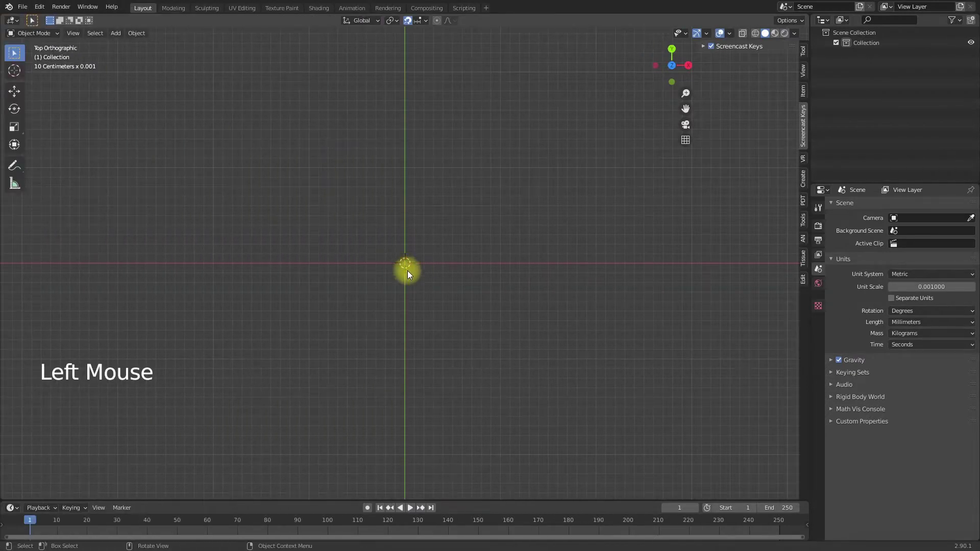
Add a Bezier curve at the world origin and flatten all its control points and handles by scaling to 0 along Y
key(shift+a)
mouse_move(412, 279)
click(462, 279)
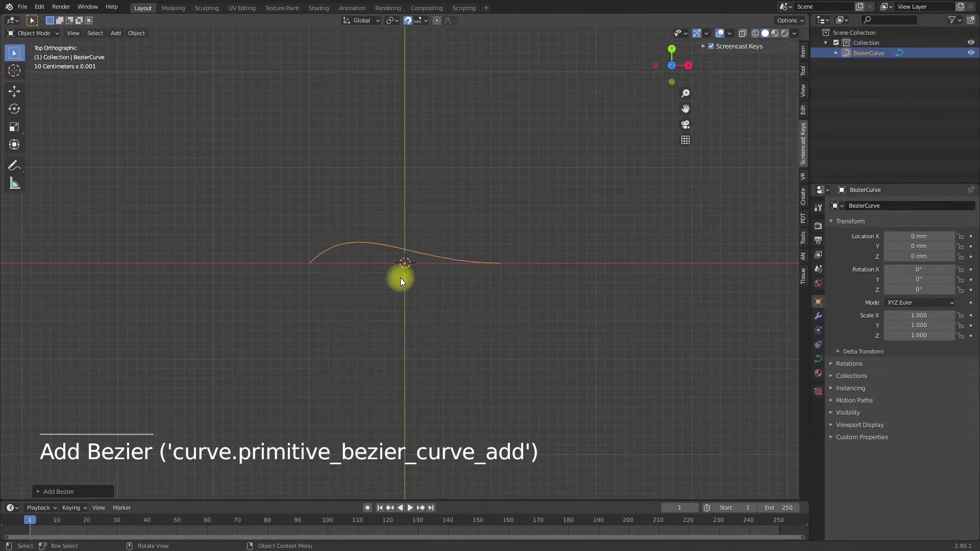
key(Tab)
key(s)
key(y)
key(0)
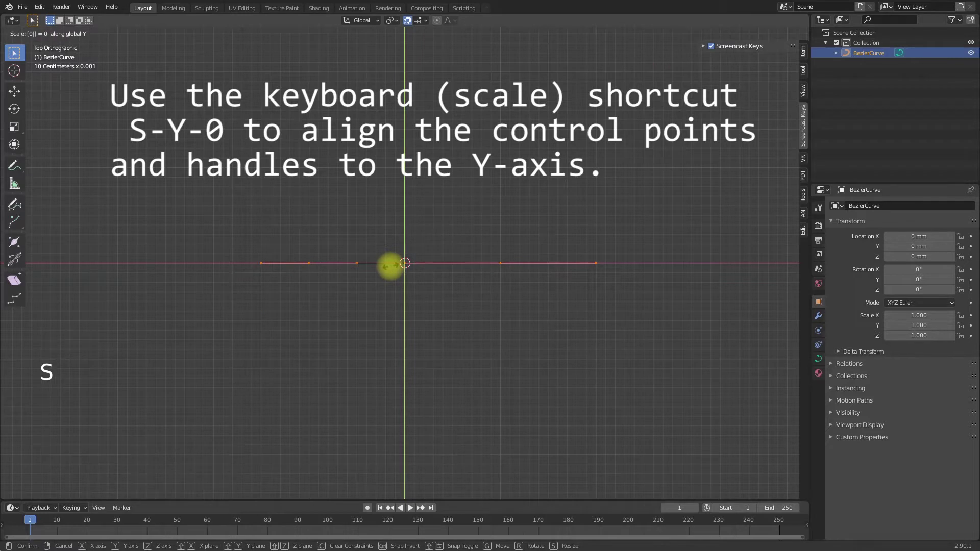
key(Return)
Snap the 3D cursor to the curve's left control point and set the object's origin to the 3D cursor
click(363, 319)
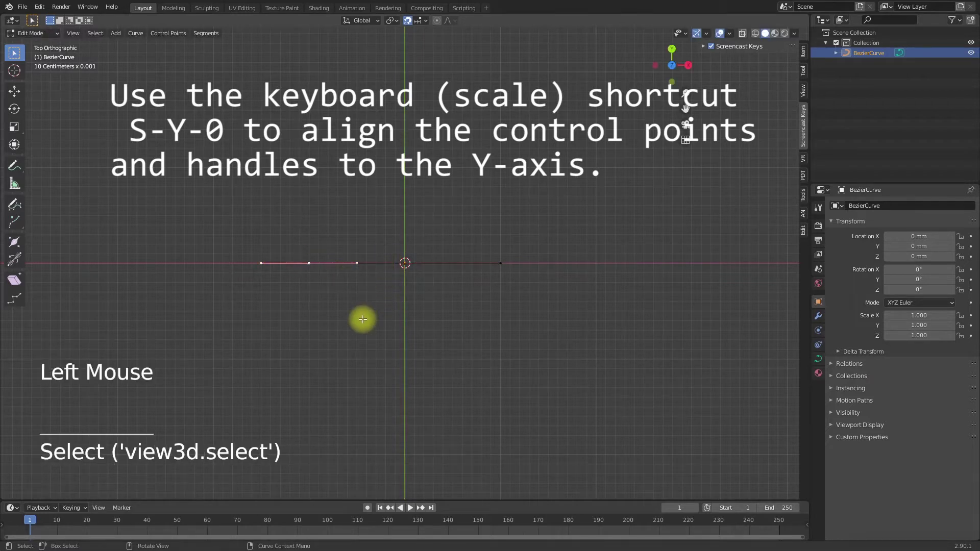
key(shift+a)
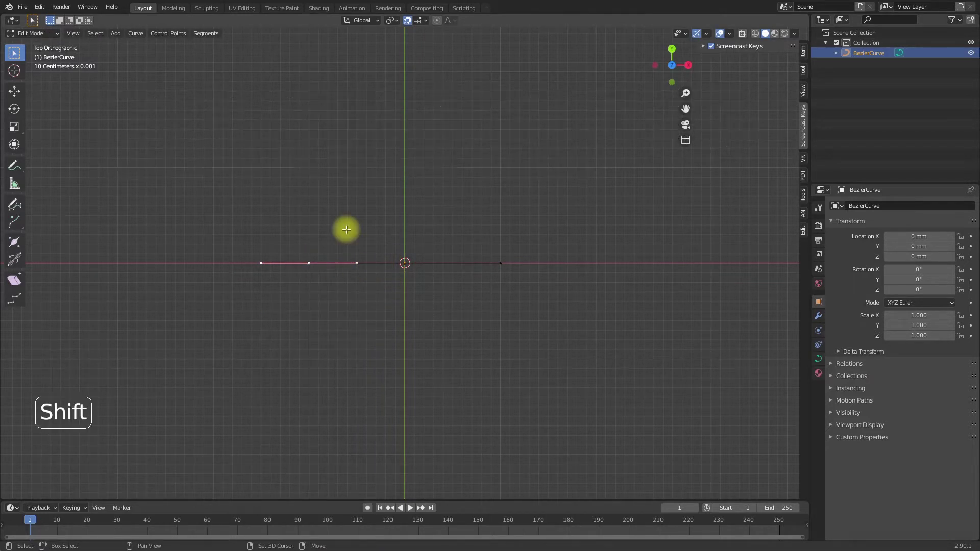
key(shift+s)
click(410, 266)
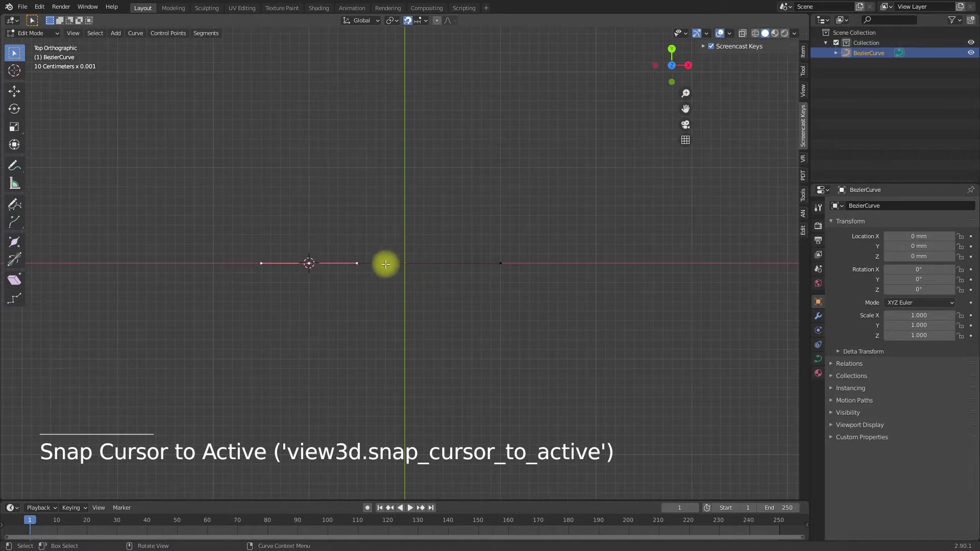
key(Tab)
click(126, 34)
mouse_move(148, 54)
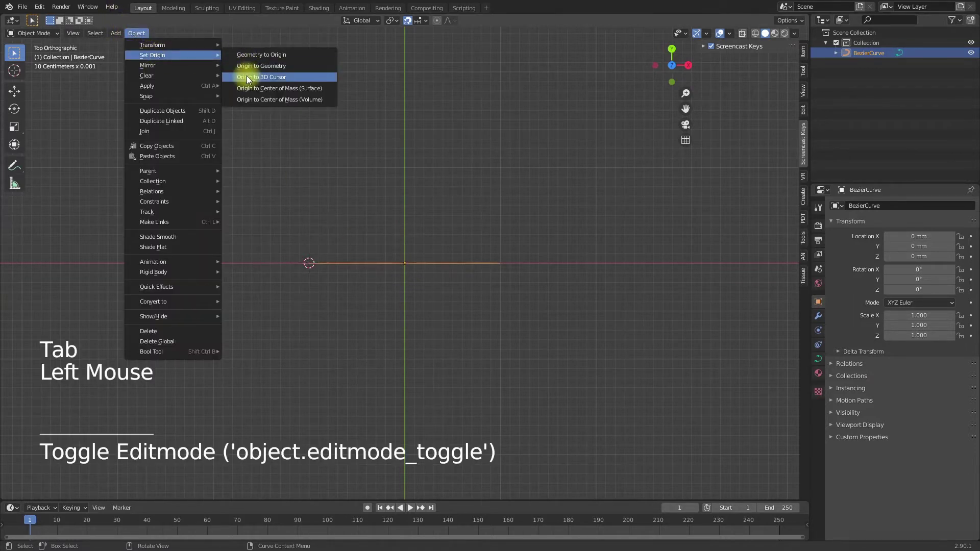
click(249, 70)
Set the curve object's X location to 0 mm
click(804, 57)
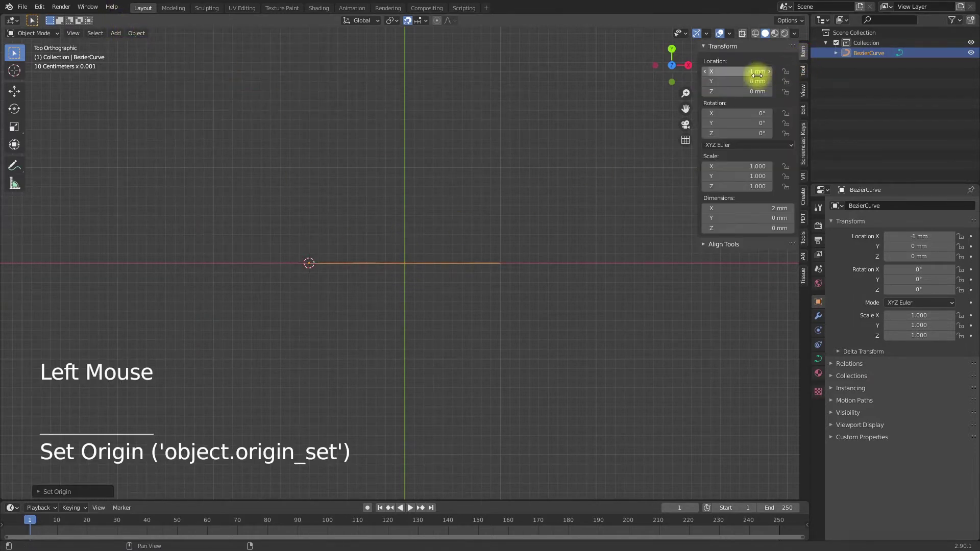
double_click(738, 74)
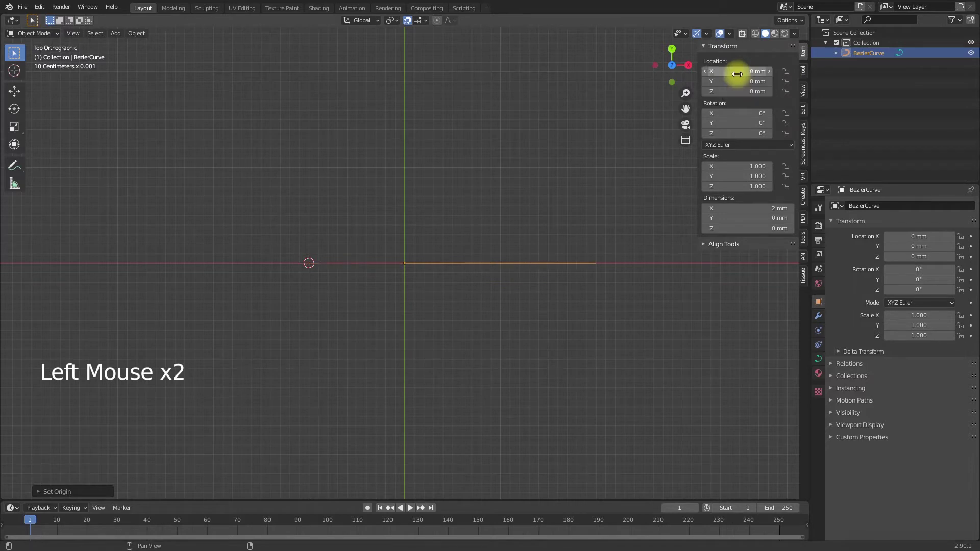
text(0)
key(Return)
In Edit Mode, select the curve's right end control point and set its Y coordinate to 0 mm
key(Tab)
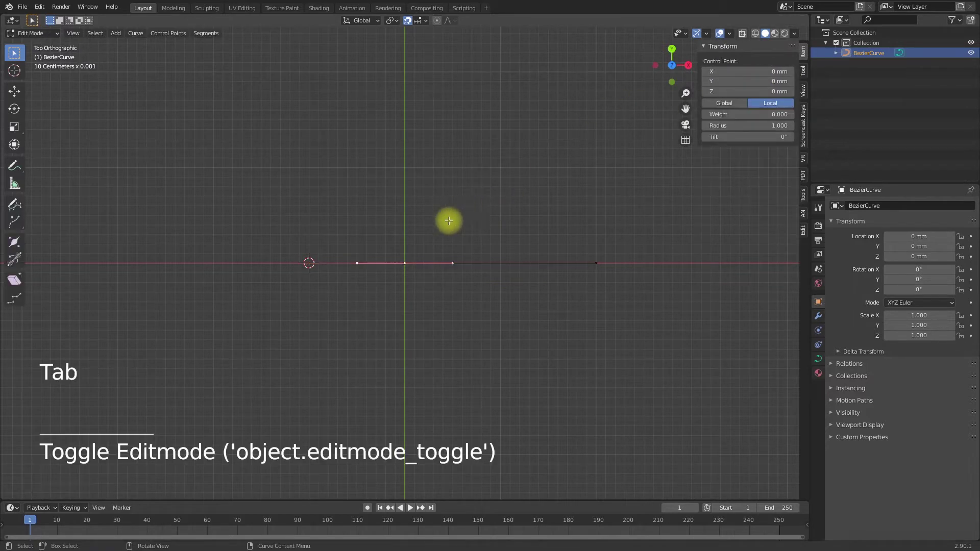
shift+click(596, 265)
click(423, 260)
click(609, 263)
click(609, 264)
drag(755, 72, 753, 92)
click(748, 84)
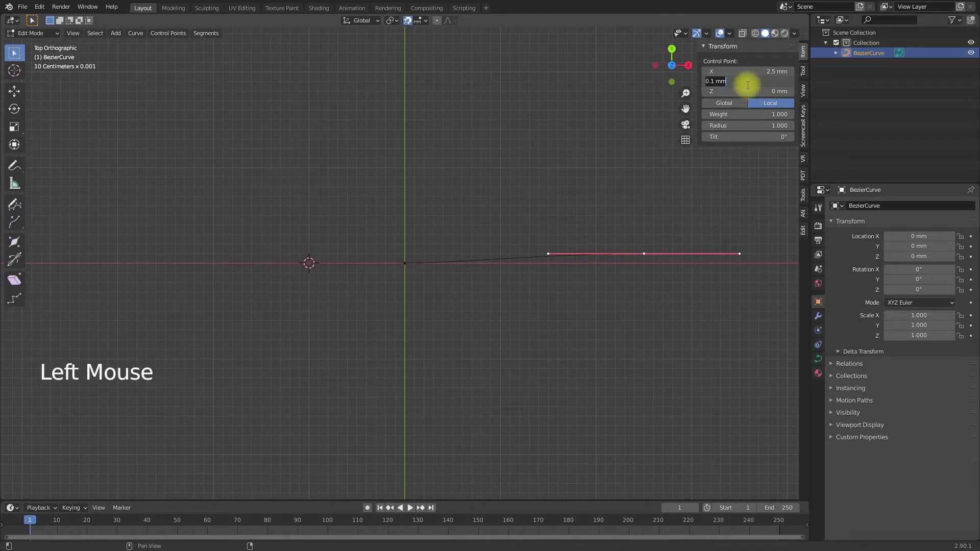
text(0)
key(Return)
Set the X coordinate of the curve's right end control point to 60 mm
click(739, 72)
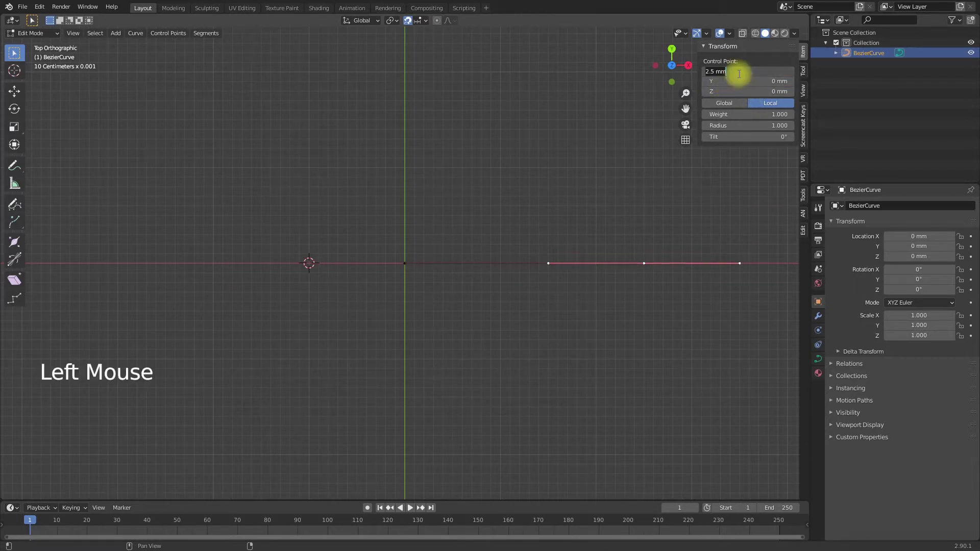
text(3)
key(Return)
click(731, 72)
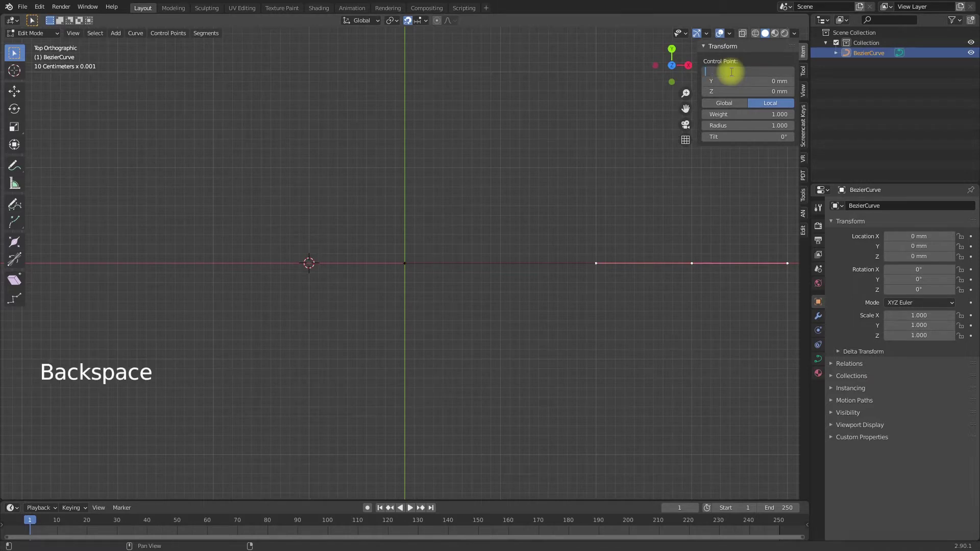
text(60)
key(Return)
Extrude a new control point from the curve's right end and place it at X 100 mm, Y 40 mm
scroll(621, 302, down, 5)
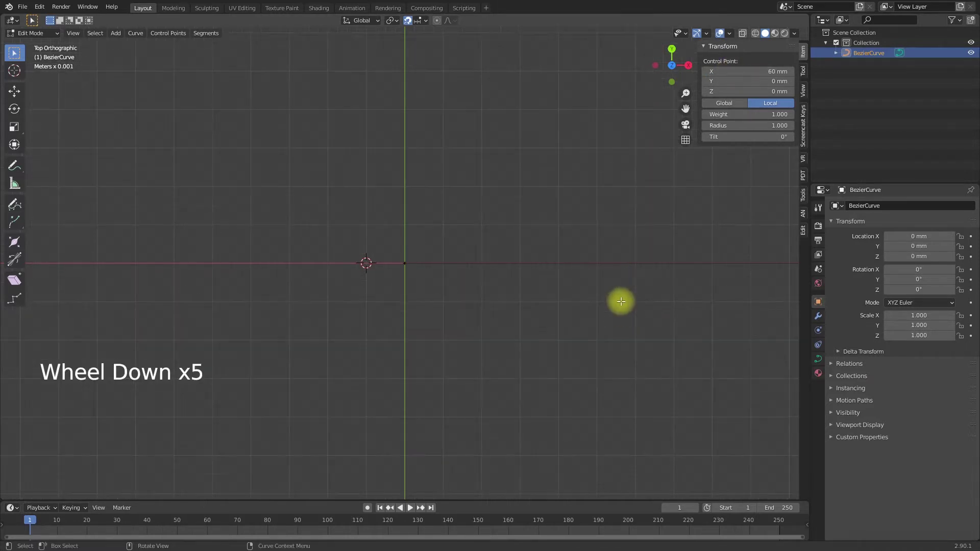
scroll(621, 302, up, 2)
scroll(621, 300, down, 10)
scroll(623, 295, up, 1)
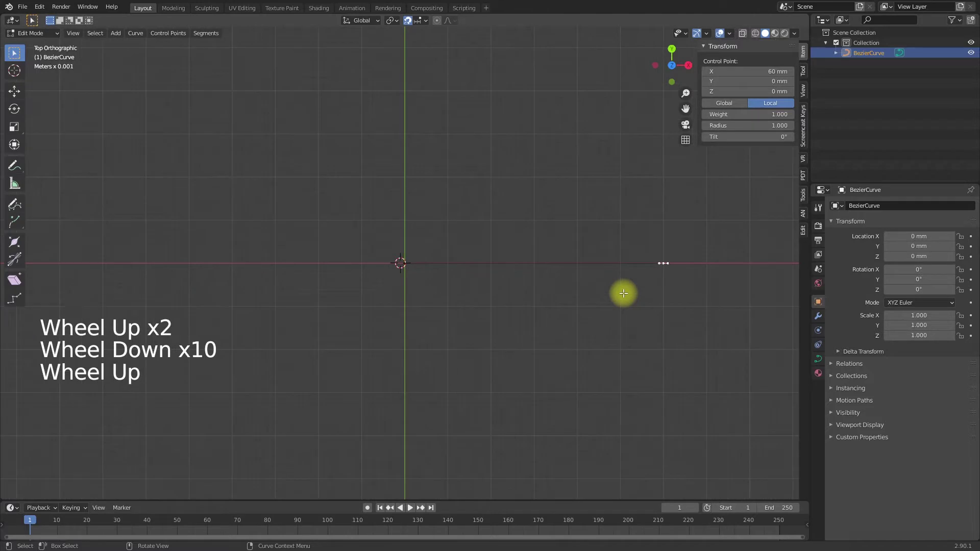
shift+middle_drag(641, 276, 407, 326)
scroll(407, 326, up, 6)
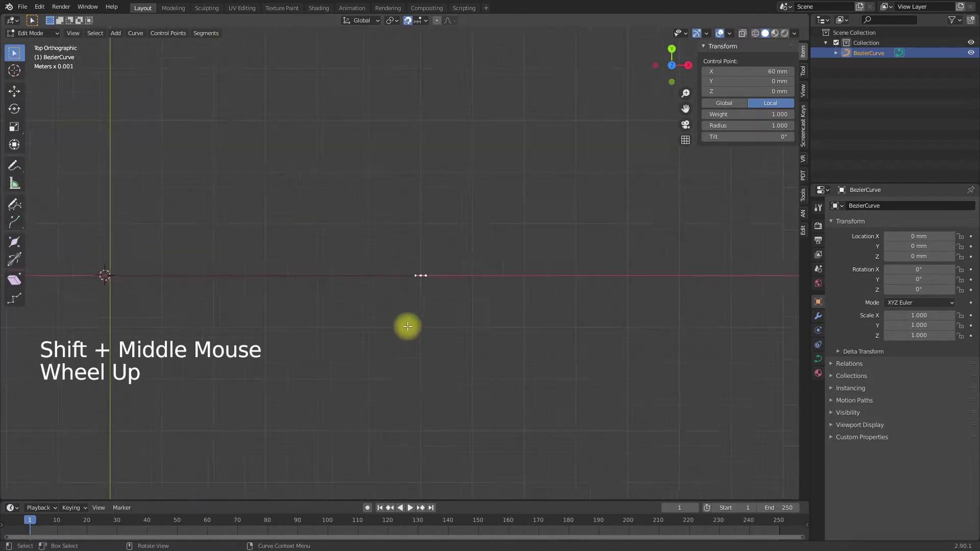
scroll(407, 326, up, 5)
click(562, 374)
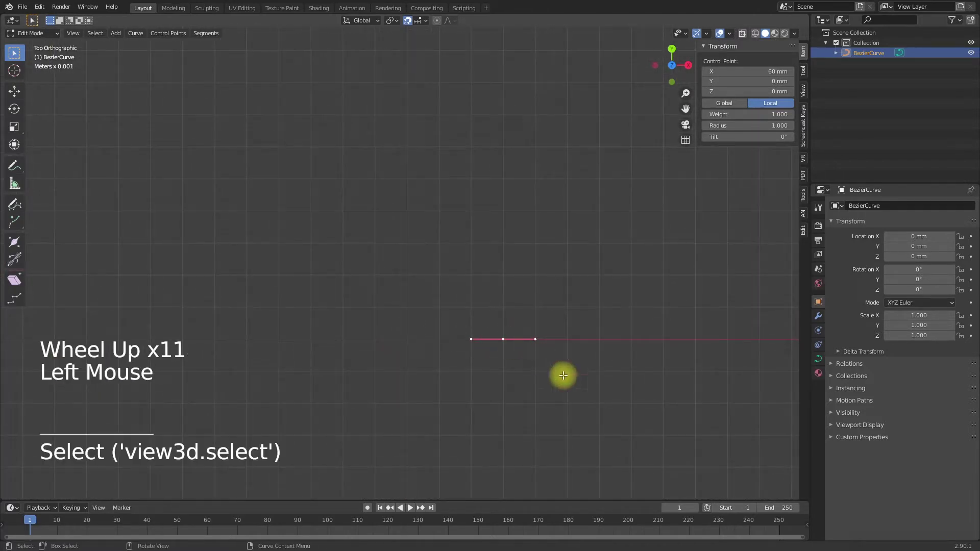
click(621, 377)
click(502, 339)
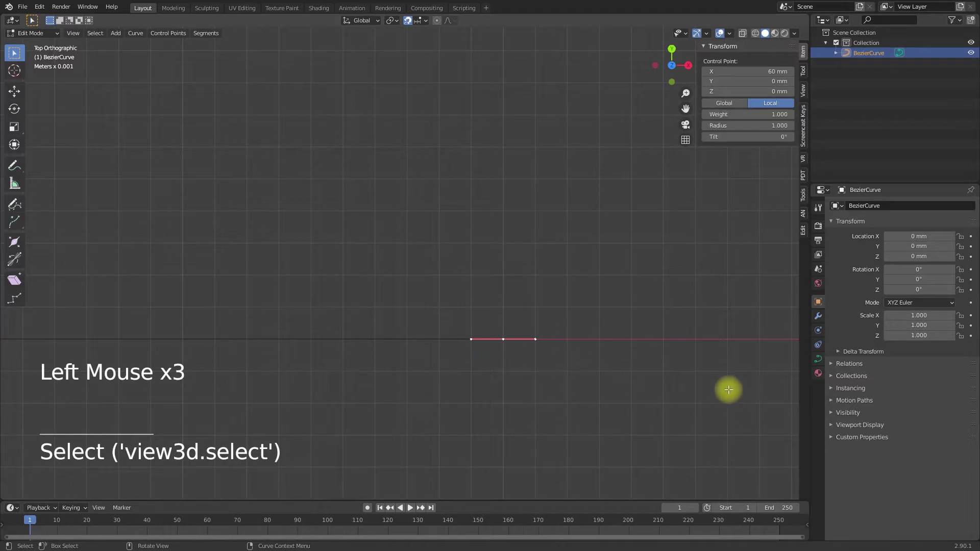
key(e)
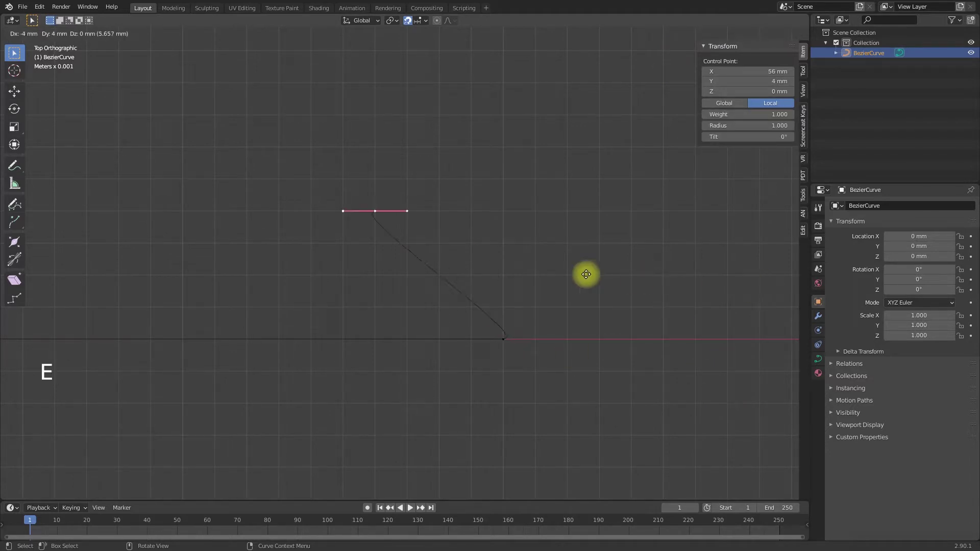
click(709, 283)
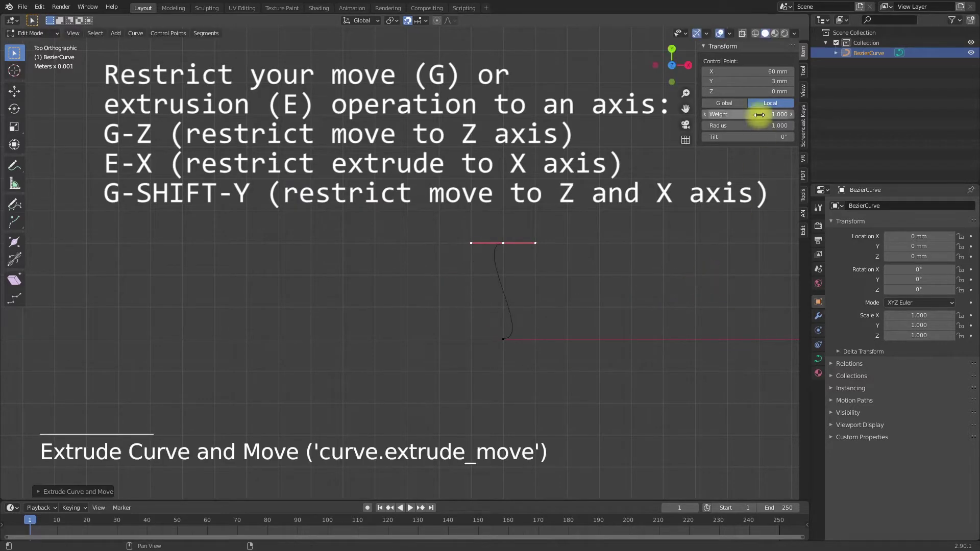
click(763, 83)
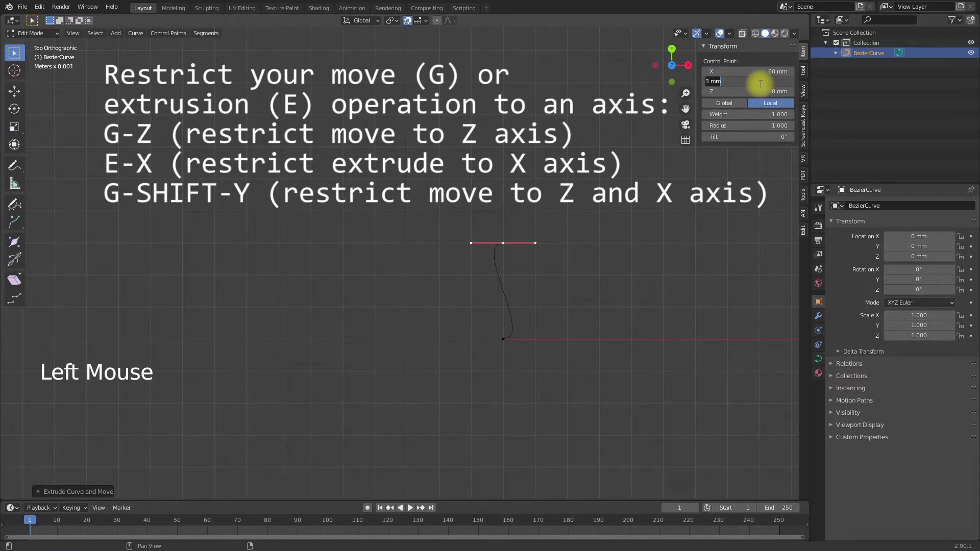
click(756, 73)
text(100)
Place the right handle of the upper end control point at X 100 mm, Y 10 mm
scroll(657, 253, up, 1)
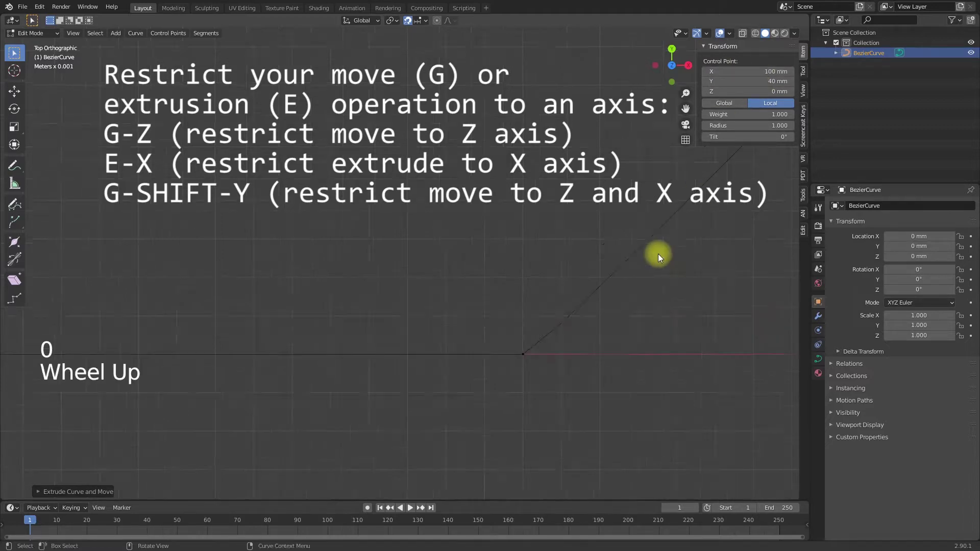
scroll(657, 253, down, 5)
scroll(657, 253, down, 2)
shift+middle_drag(641, 159, 507, 289)
scroll(461, 292, down, 5)
scroll(460, 289, up, 1)
click(547, 134)
click(751, 73)
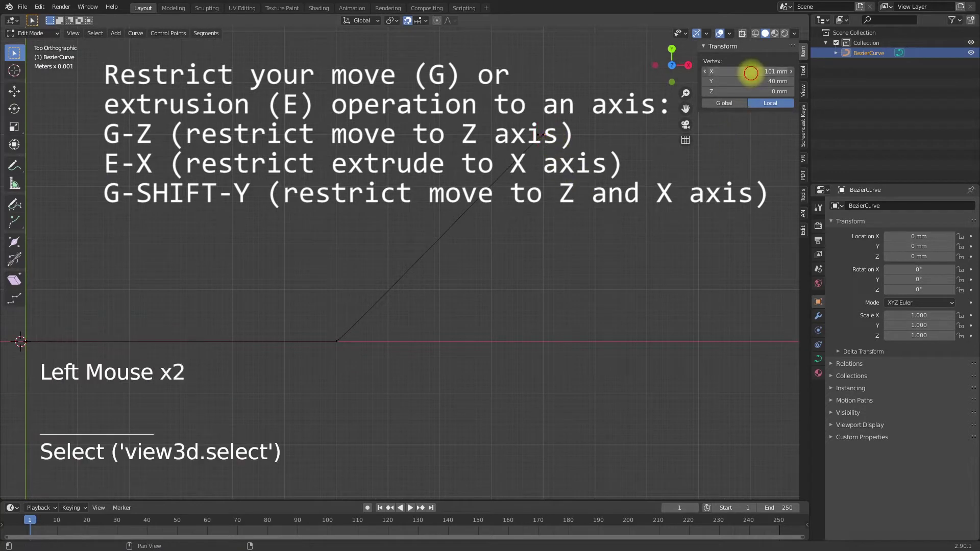
text(100)
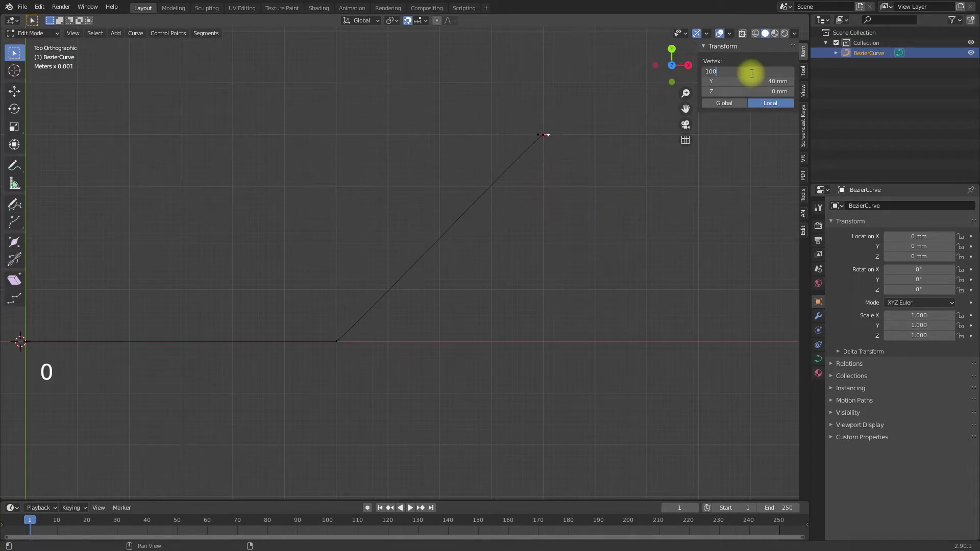
key(Return)
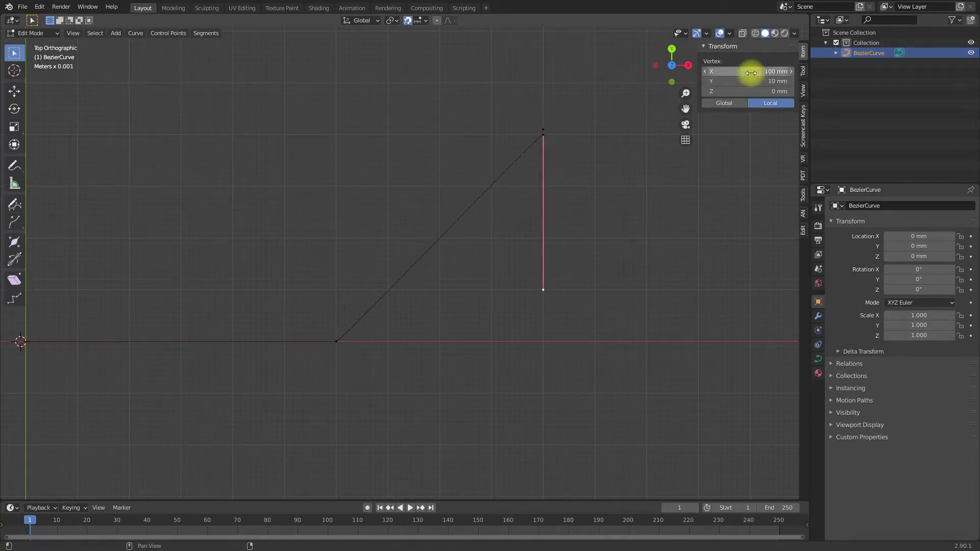
Set the X coordinate of the right handle on the 60 mm control point to 90 mm
click(343, 337)
click(342, 337)
click(760, 71)
text(90)
key(Return)
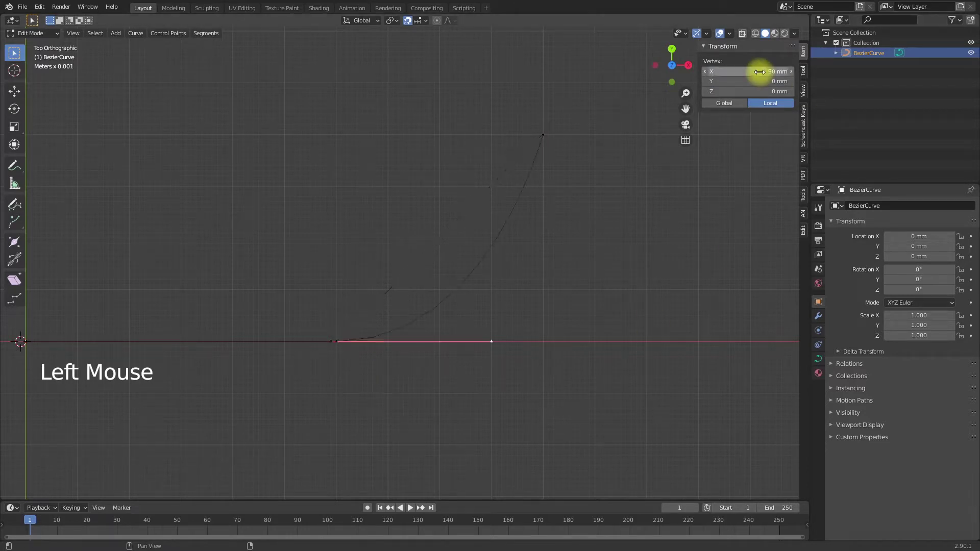
key(Tab)
click(526, 186)
key(Tab)
click(525, 186)
key(Tab)
key(Tab)
Move the left handle of the 60 mm control point along the baseline to X 53 mm
scroll(354, 326, up, 3)
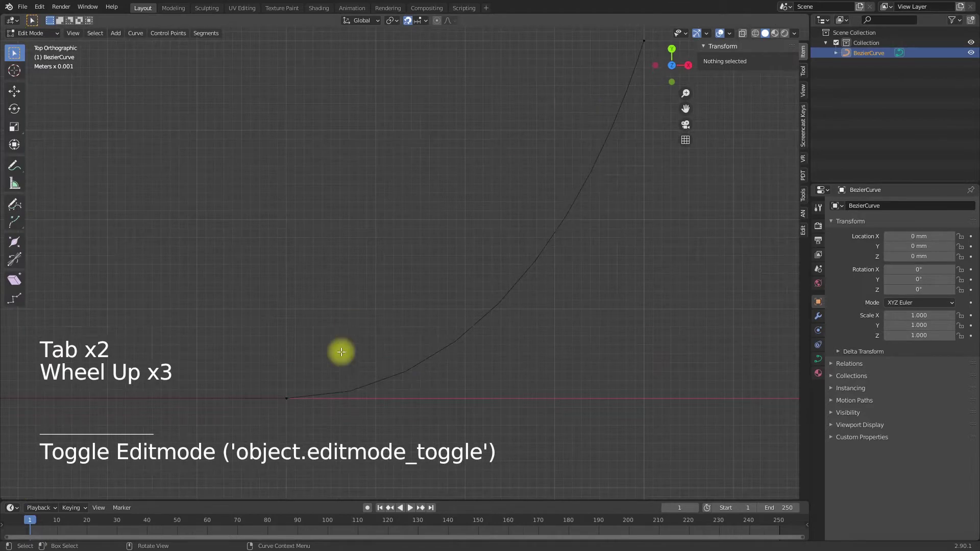
scroll(306, 355, up, 4)
shift+middle_drag(293, 374, 207, 280)
click(208, 276)
click(208, 275)
key(g)
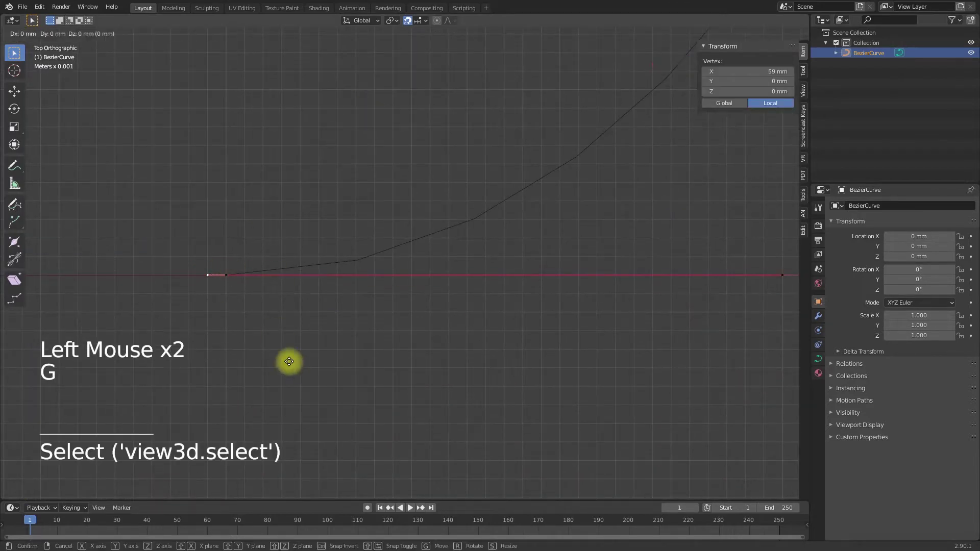
click(169, 343)
Try to move the upper handle of the control point at X 100 mm, Y 40 mm along the Y axis
scroll(411, 302, up, 3)
scroll(437, 306, down, 12)
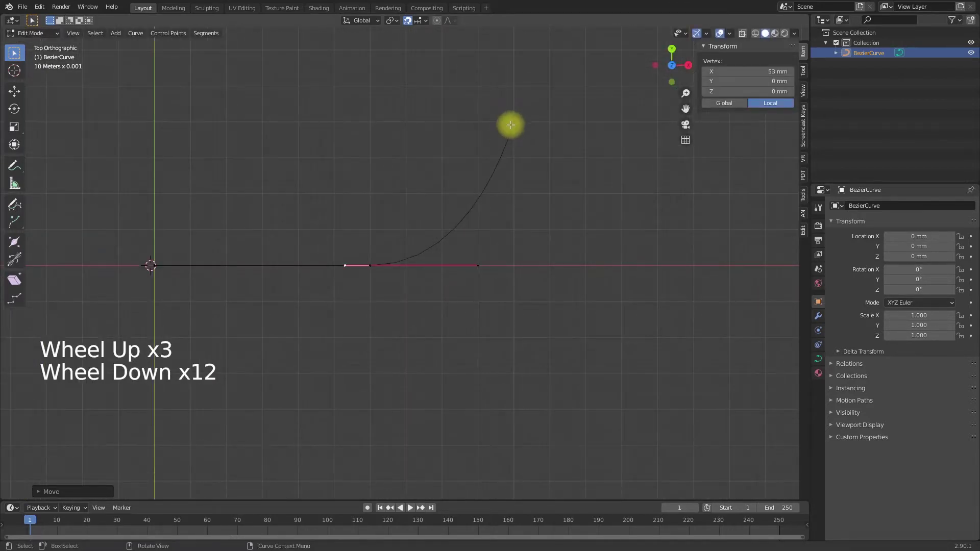
click(512, 122)
click(516, 118)
click(516, 118)
click(518, 119)
key(g)
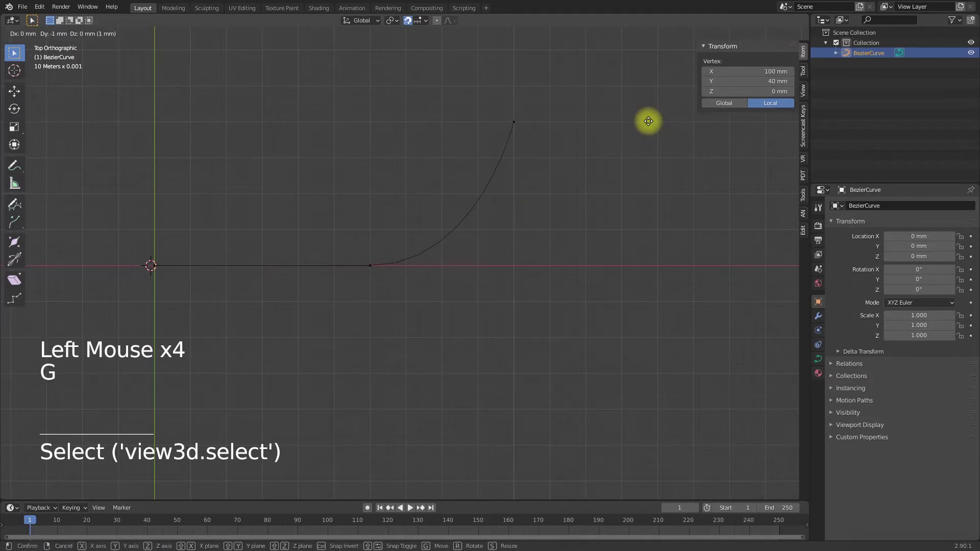
key(y)
click(633, 107)
scroll(546, 143, up, 4)
shift+middle_drag(493, 252, 280, 470)
scroll(261, 462, up, 4)
click(254, 459)
key(g)
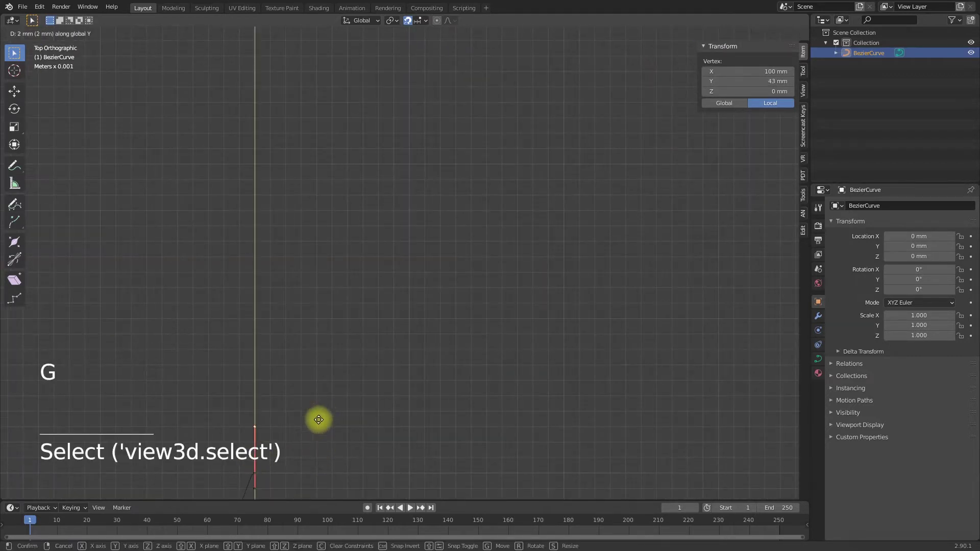
Extrude a new control point straight up from the curve's upper end and set its Y coordinate to 160 mm
click(261, 466)
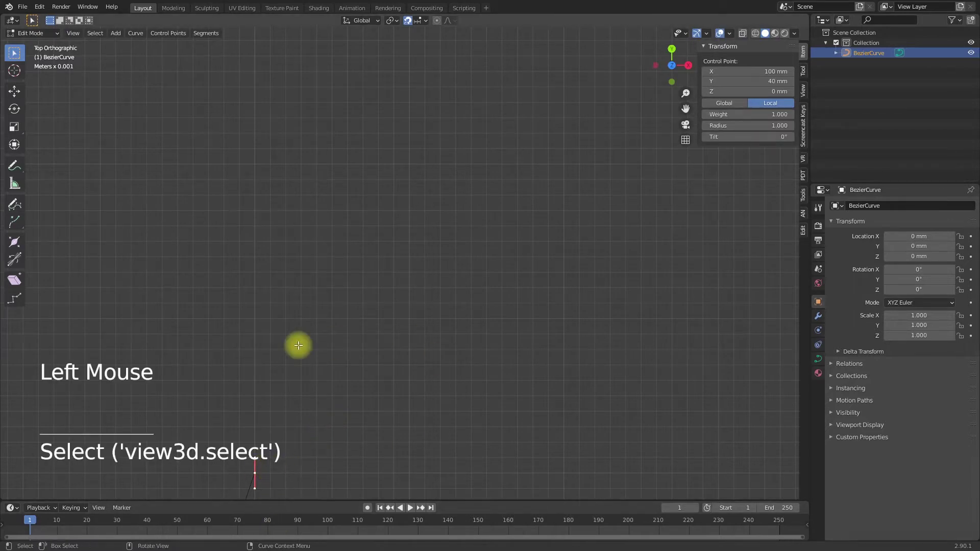
key(e)
click(296, 45)
click(742, 83)
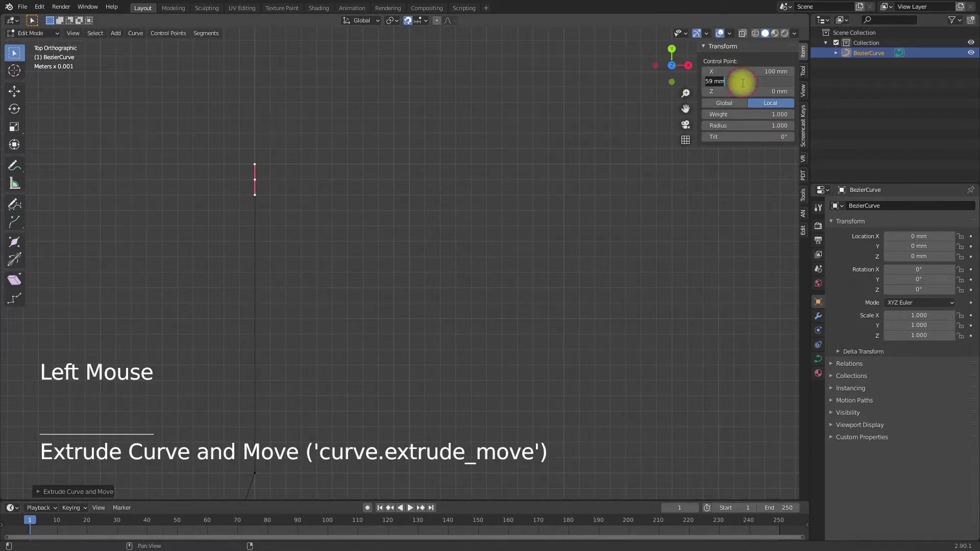
key(Return)
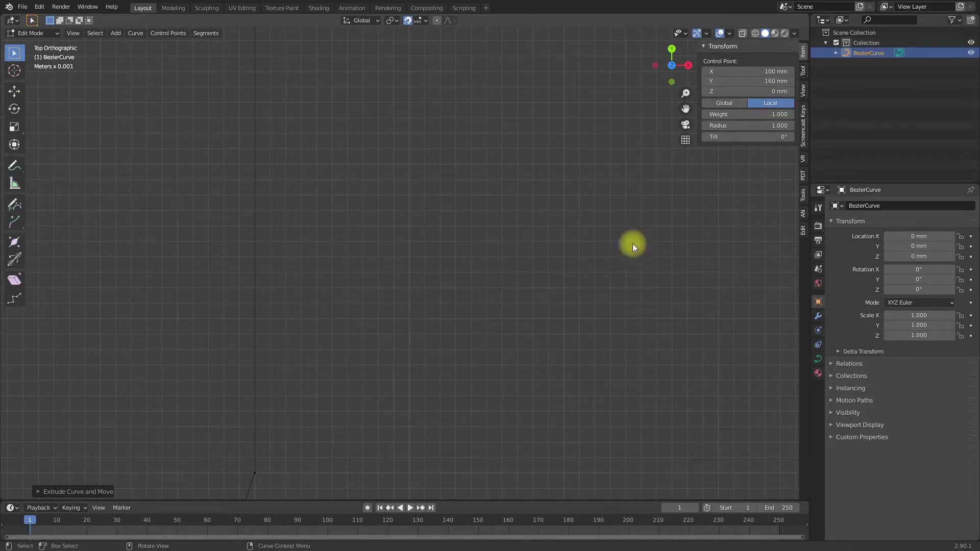
Set the Y coordinate of the topmost control point's lower handle to 120 mm
scroll(560, 271, down, 11)
click(385, 45)
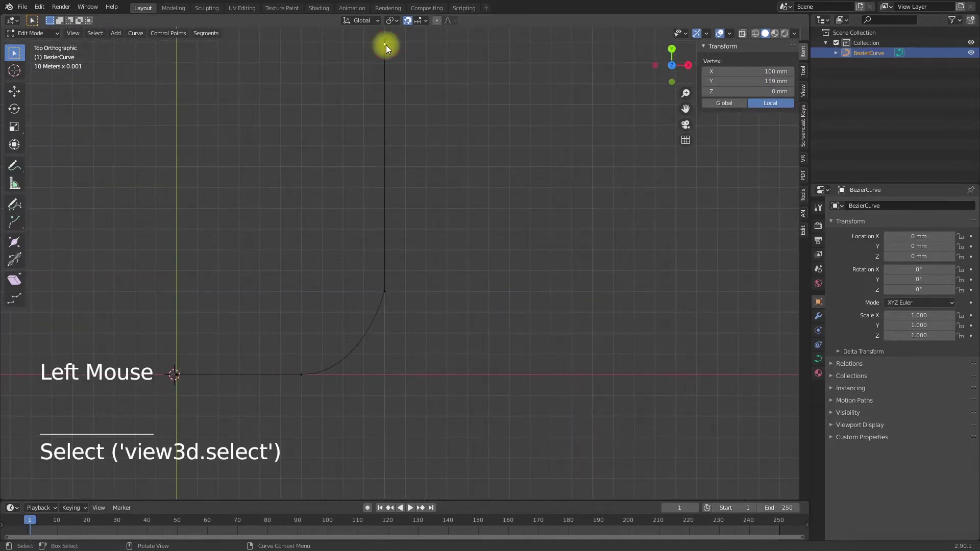
click(741, 81)
text(160)
key(Return)
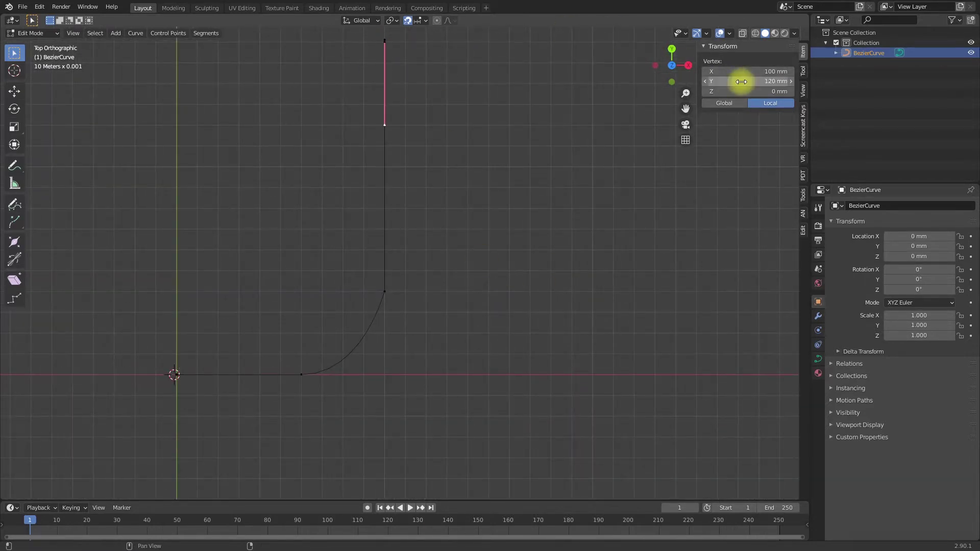
Set the Y coordinate of the upper handle of the control point at X 100 mm, Y 40 mm to 100 mm
click(388, 292)
click(385, 290)
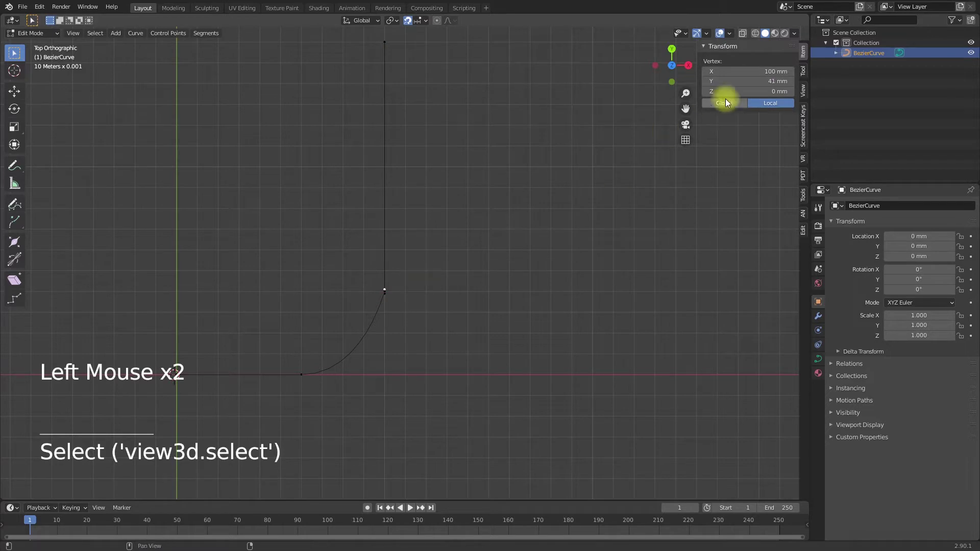
click(744, 82)
text(100)
key(Return)
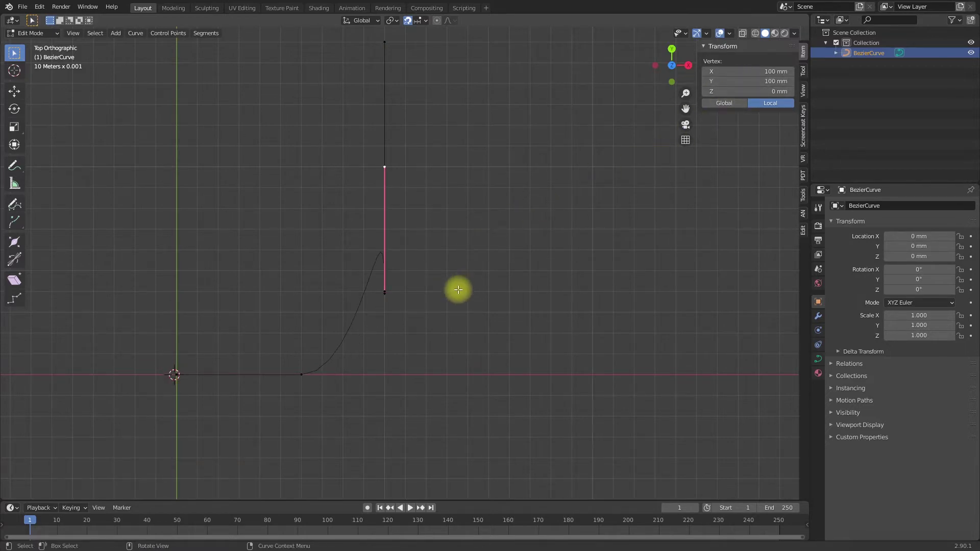
Reposition the handles of the control point at X 100 mm, Y 40 mm, with the upper at Y 50 mm and the lower at Y 10 mm
click(392, 301)
scroll(361, 306, up, 4)
scroll(362, 306, up, 1)
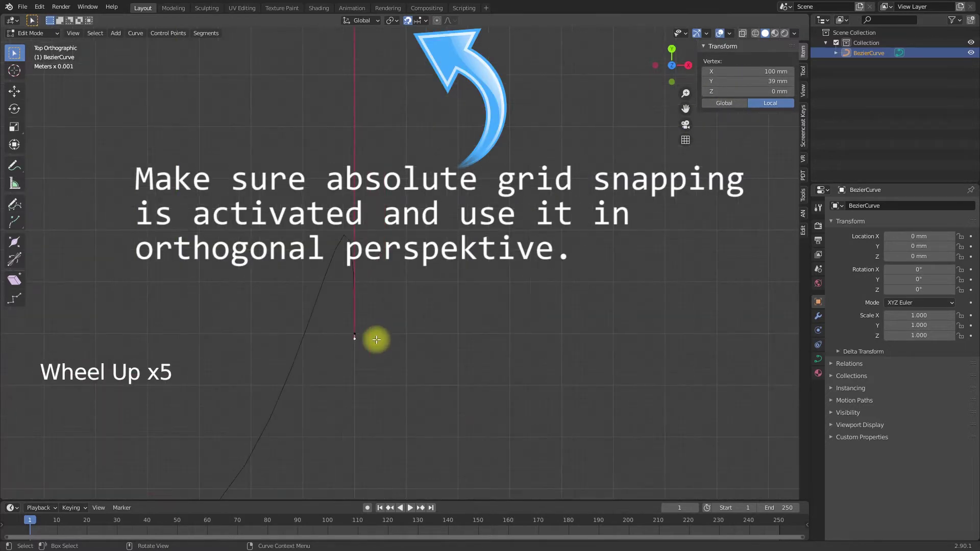
key(g)
click(372, 317)
scroll(385, 403, down, 4)
click(380, 447)
key(g)
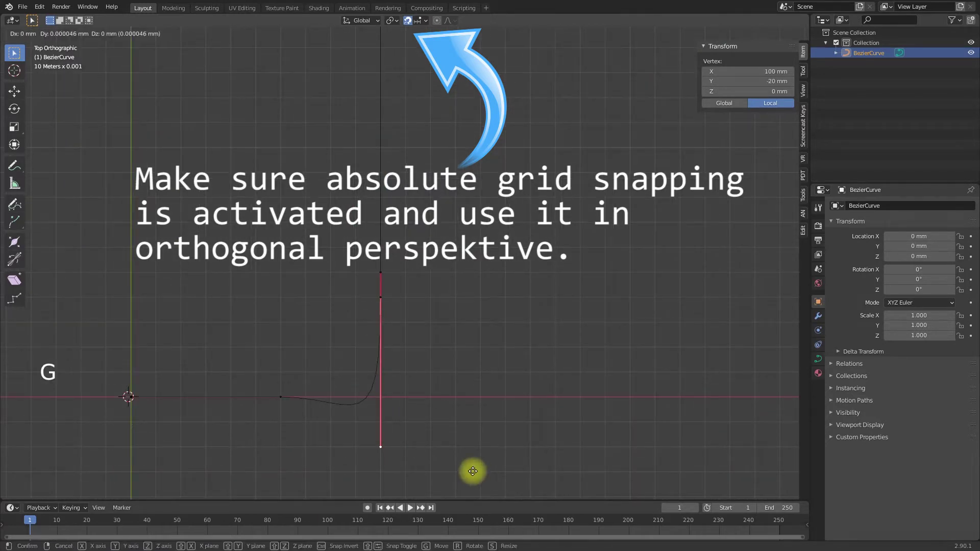
click(466, 397)
Move the upper handle of the control point at X 100 mm, Y 40 mm along the Y axis to Y 60 mm
click(379, 273)
scroll(376, 273, up, 4)
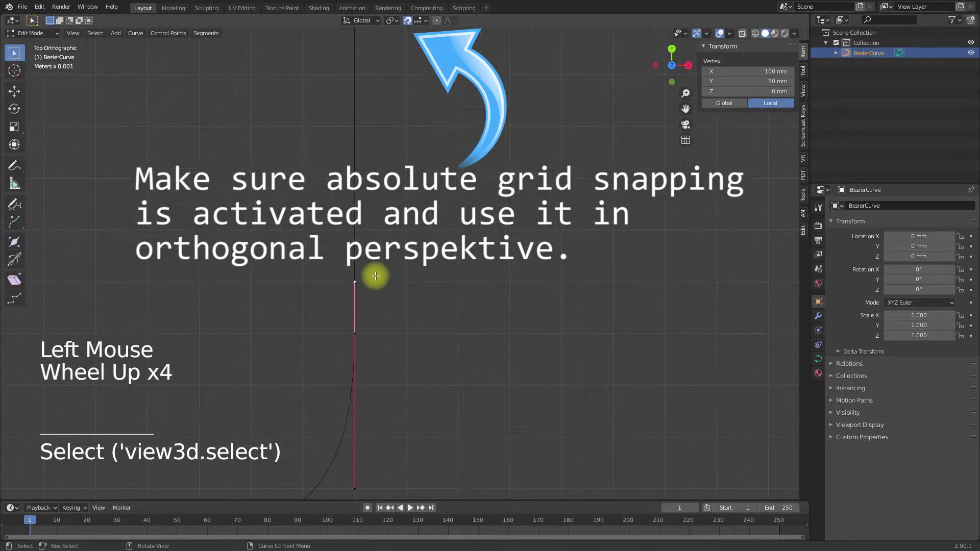
scroll(422, 311, down, 4)
click(379, 272)
key(g)
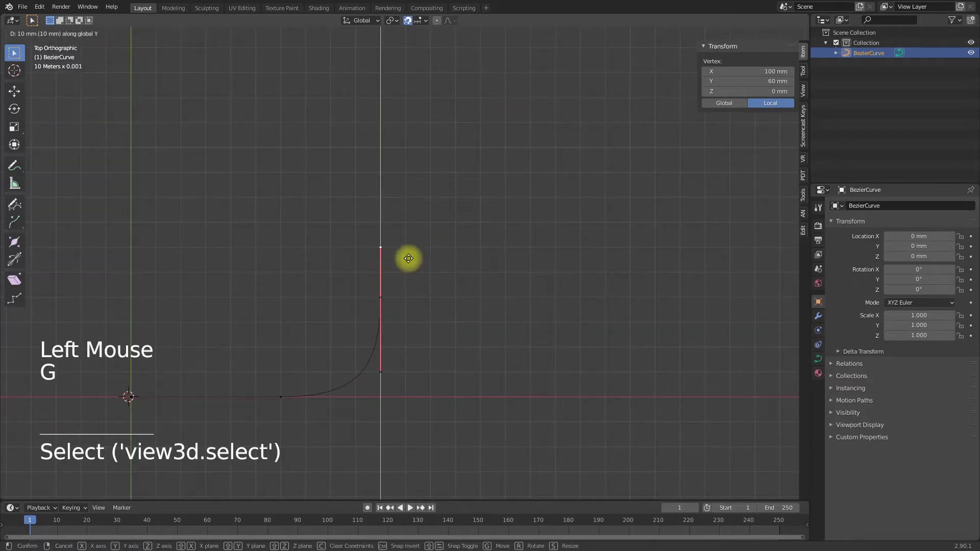
click(284, 397)
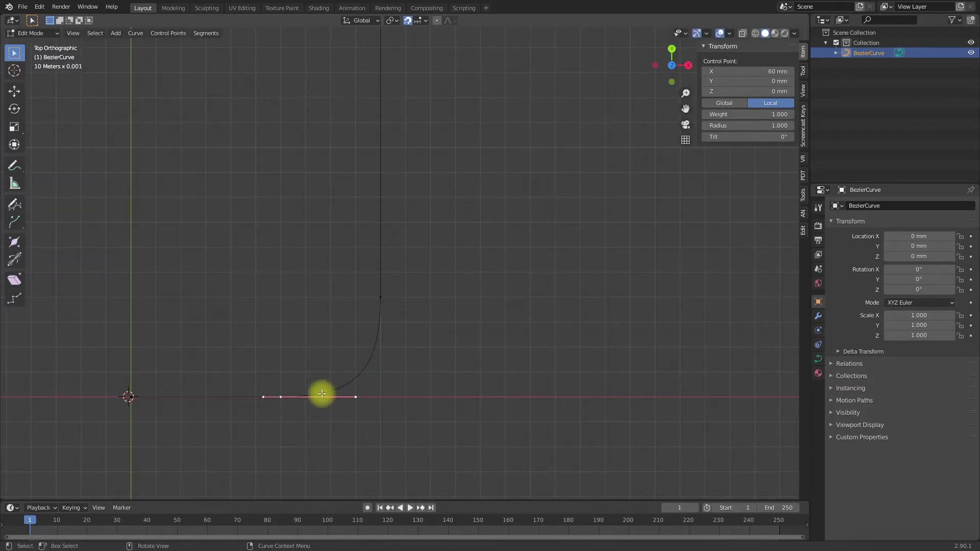
Move the topmost control point's upper handle down to X 100 mm, Y 140 mm, directly below the point
scroll(323, 388, up, 1)
scroll(323, 382, up, 2)
scroll(324, 381, down, 3)
shift+middle_drag(323, 381, 347, 269)
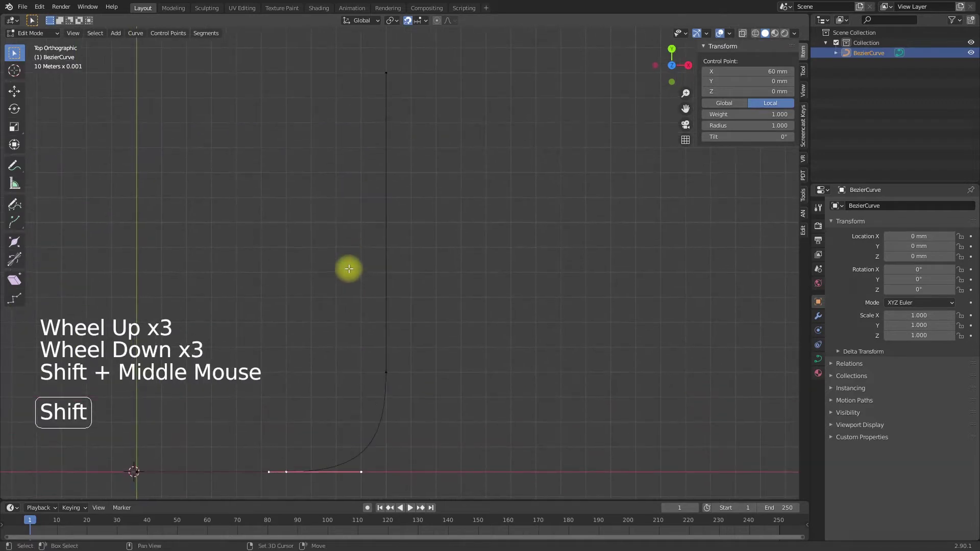
click(387, 81)
click(390, 69)
key(g)
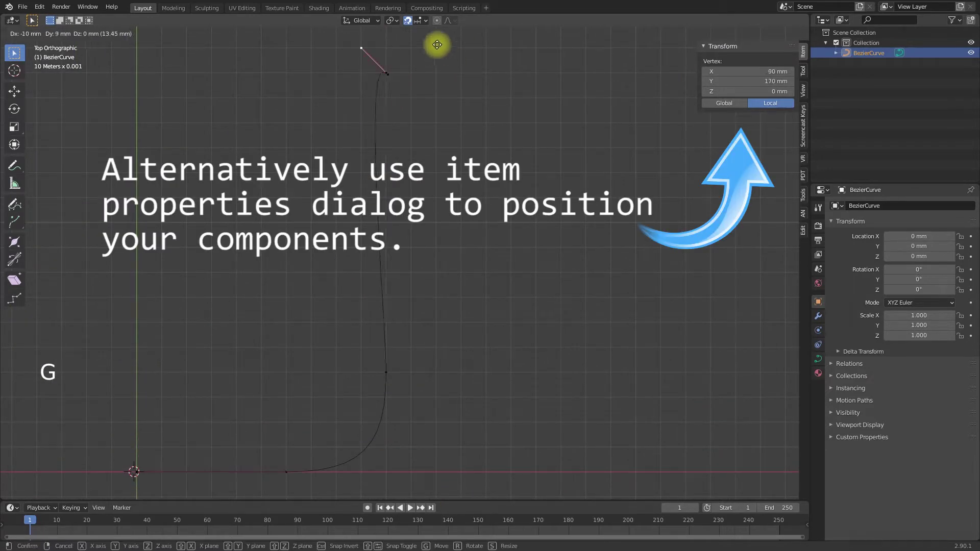
click(452, 91)
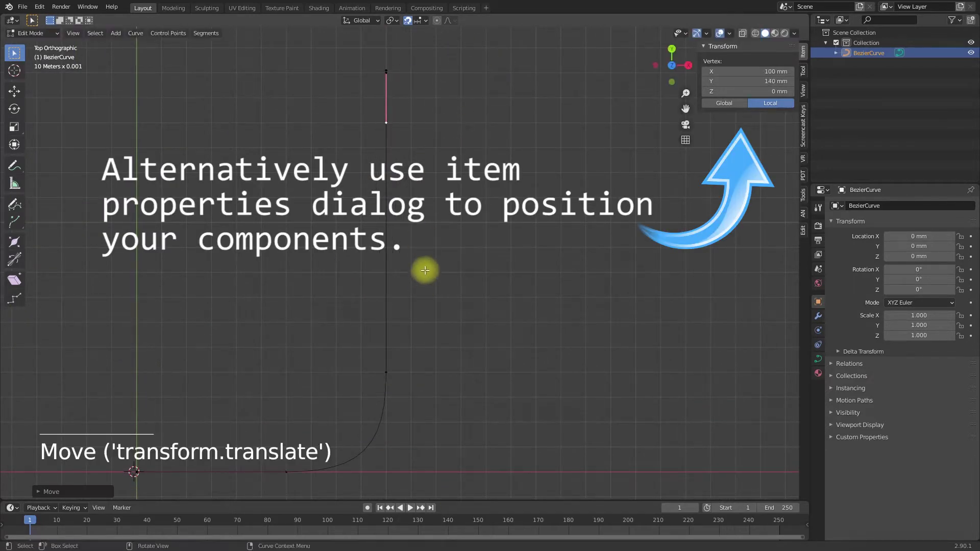
Leave Edit Mode on the finished Bezier curve path and return to Object Mode
scroll(423, 270, down, 2)
shift+middle_drag(423, 271, 575, 250)
scroll(519, 352, up, 4)
shift+middle_drag(519, 352, 582, 271)
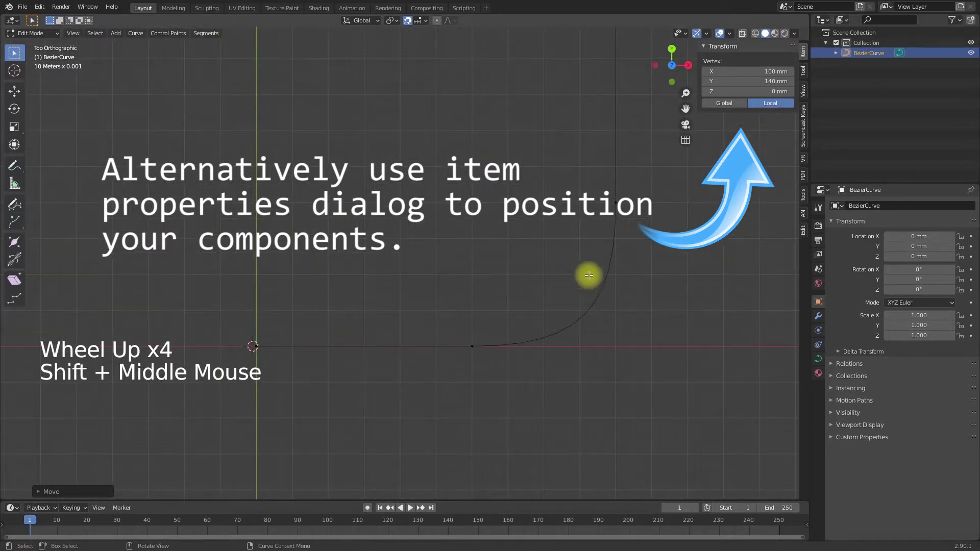
key(Tab)
scroll(535, 163, down, 4)
shift+middle_drag(535, 163, 552, 263)
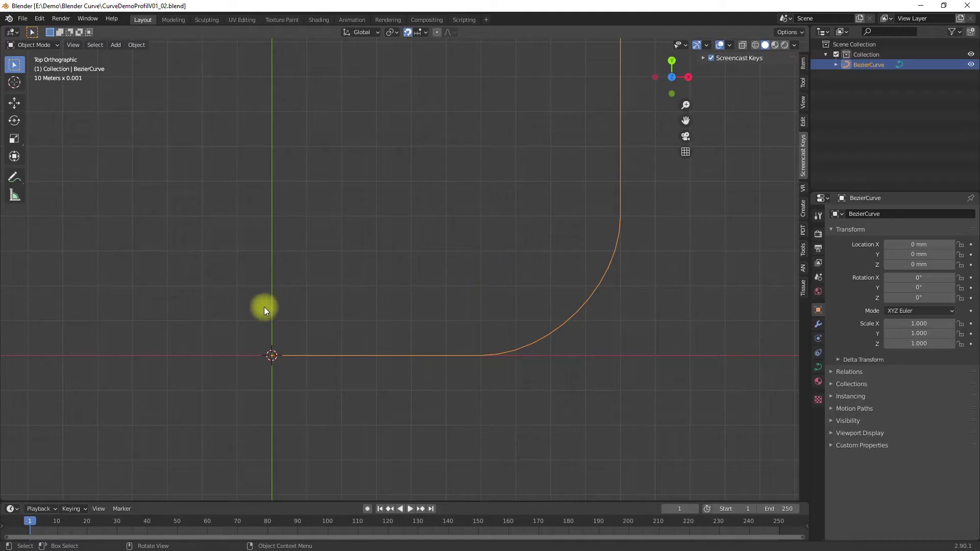
Add a Rectangle curve at the origin and return to Object Mode
key(shift+a)
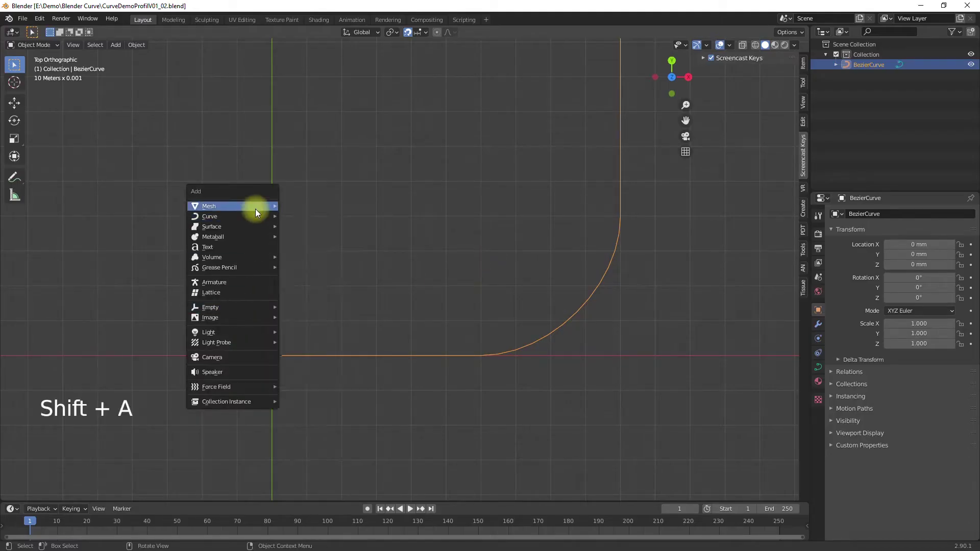
mouse_move(258, 216)
click(314, 363)
scroll(284, 372, up, 5)
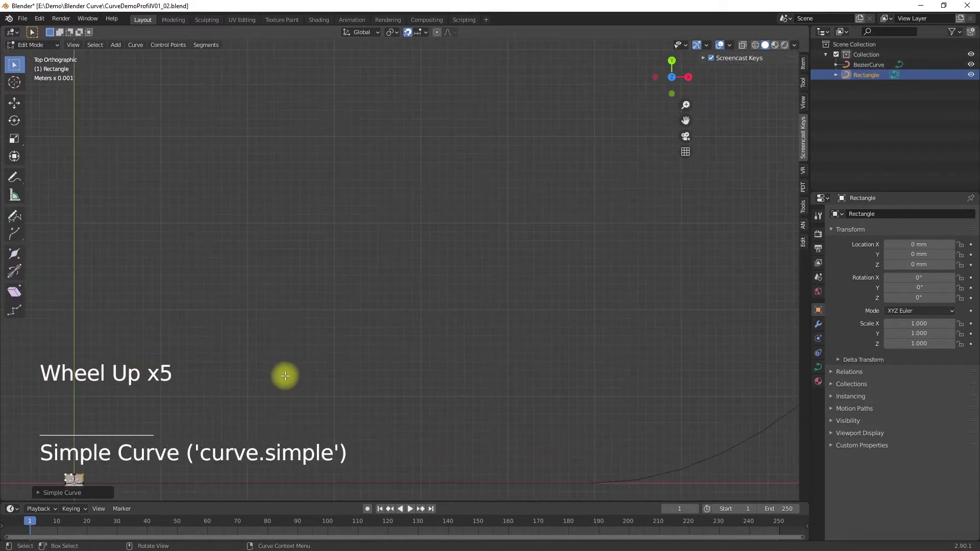
scroll(285, 376, down, 4)
key(KP_Decimal)
key(Tab)
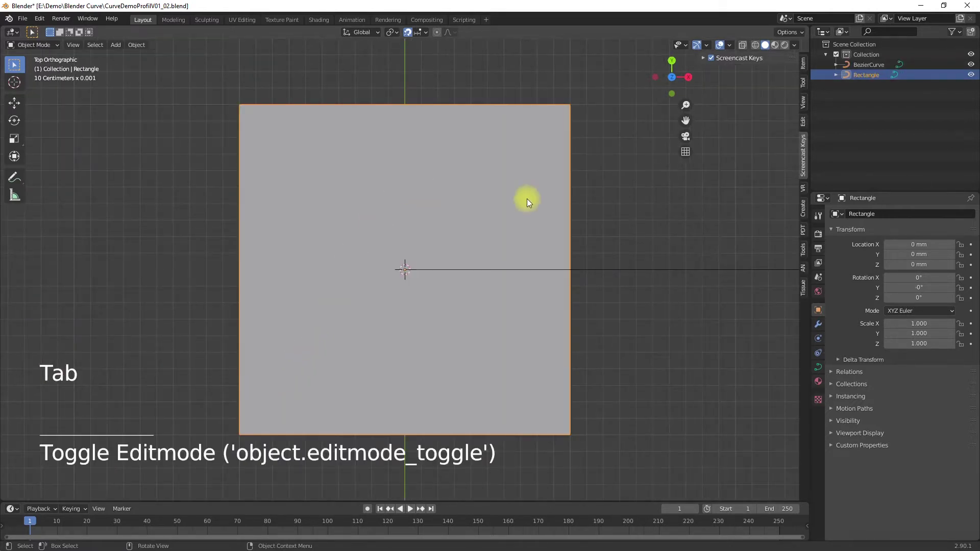
scroll(526, 198, down, 10)
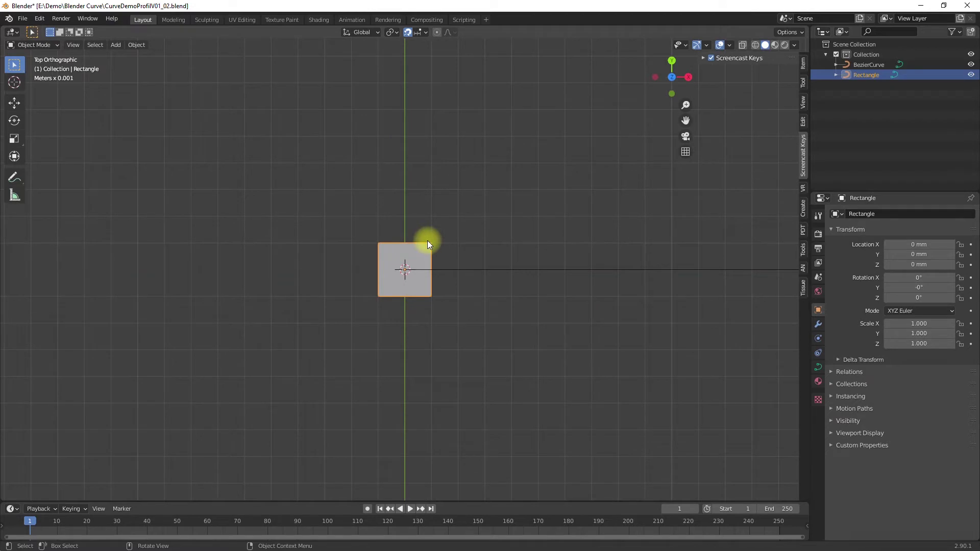
Rename the rectangle curve object as BevelProfile
click(872, 75)
double_click(905, 76)
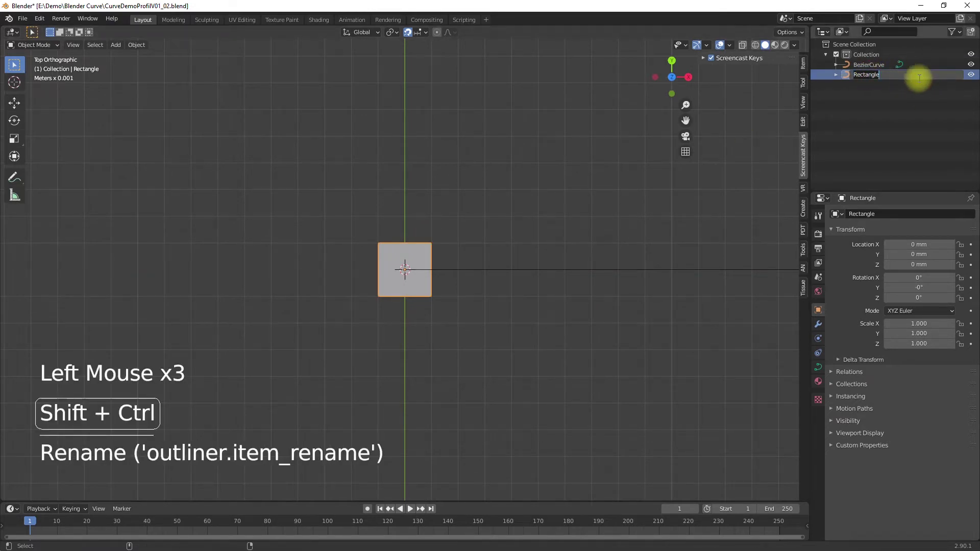
key(ctrl+a)
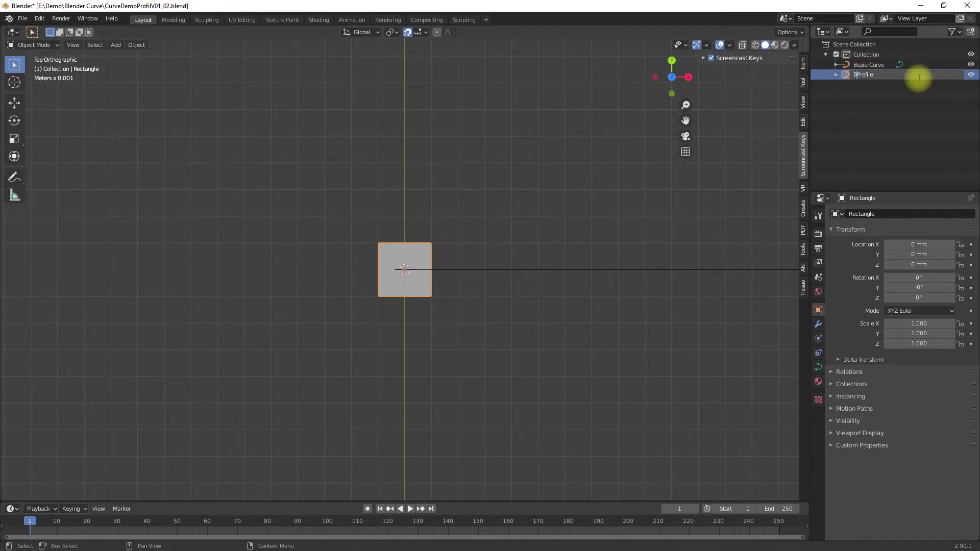
key(Return)
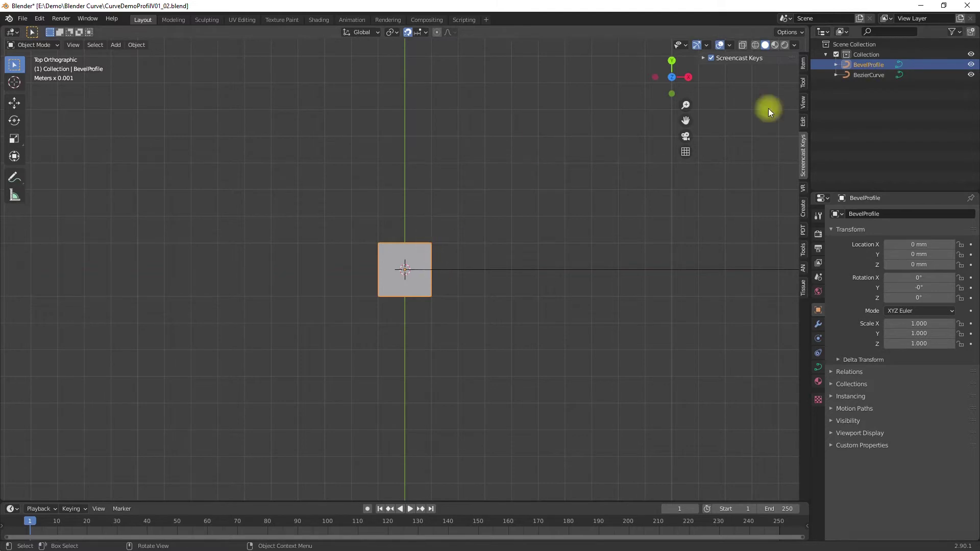
Set the BevelProfile rectangle's dimensions to 20 mm in X and 15 mm in Y
click(803, 65)
key(Tab)
key(Tab)
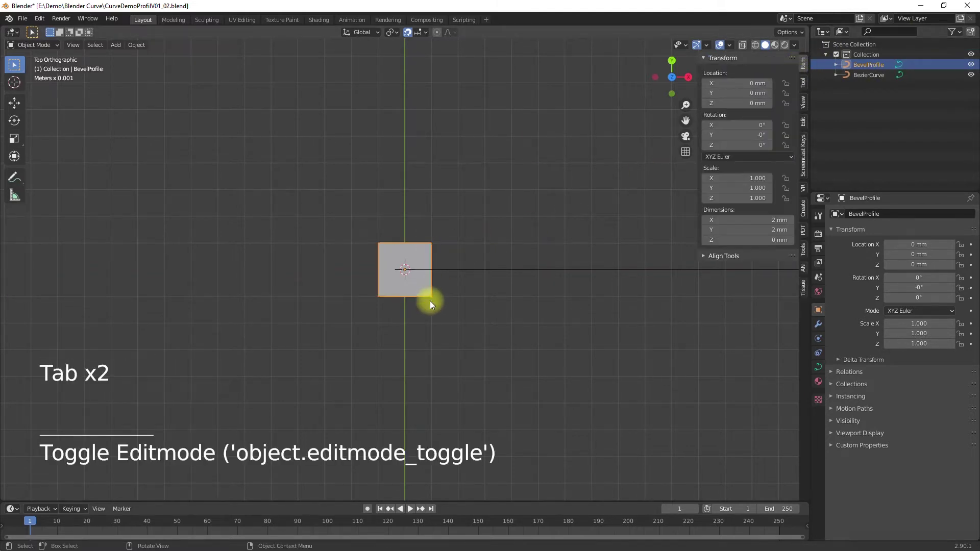
click(750, 231)
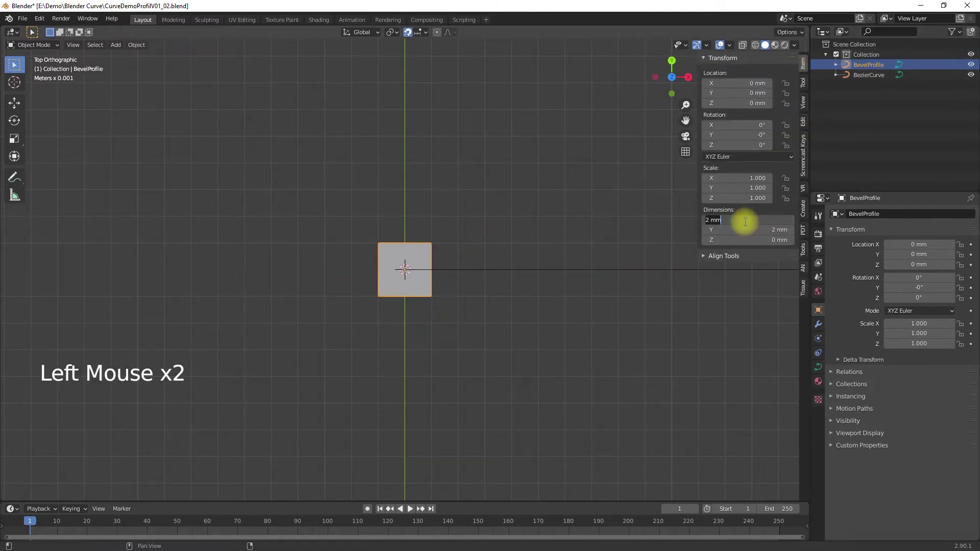
text(22)
key(Tab)
text(15)
key(Return)
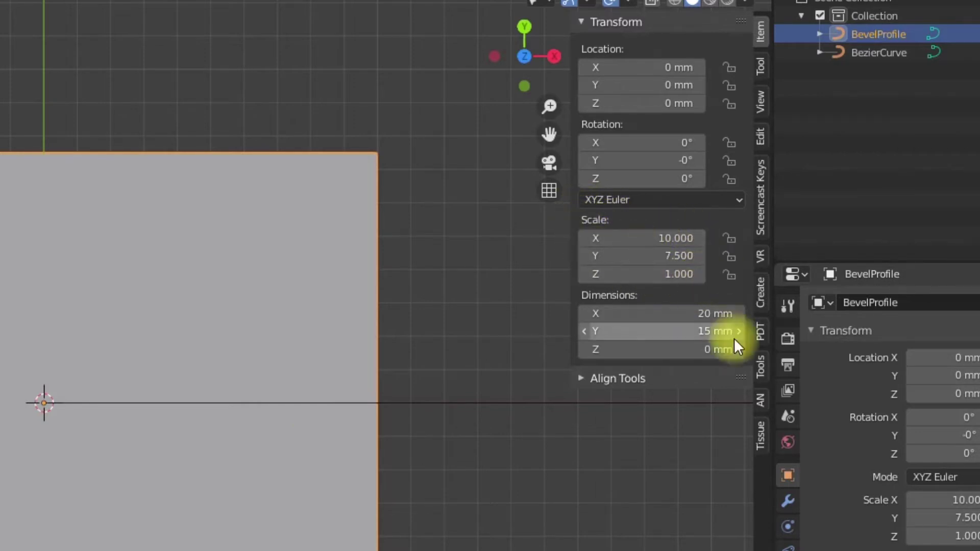
Reset the scale of the BevelProfile curve with the Sanitize option of the curve editing tools
click(762, 367)
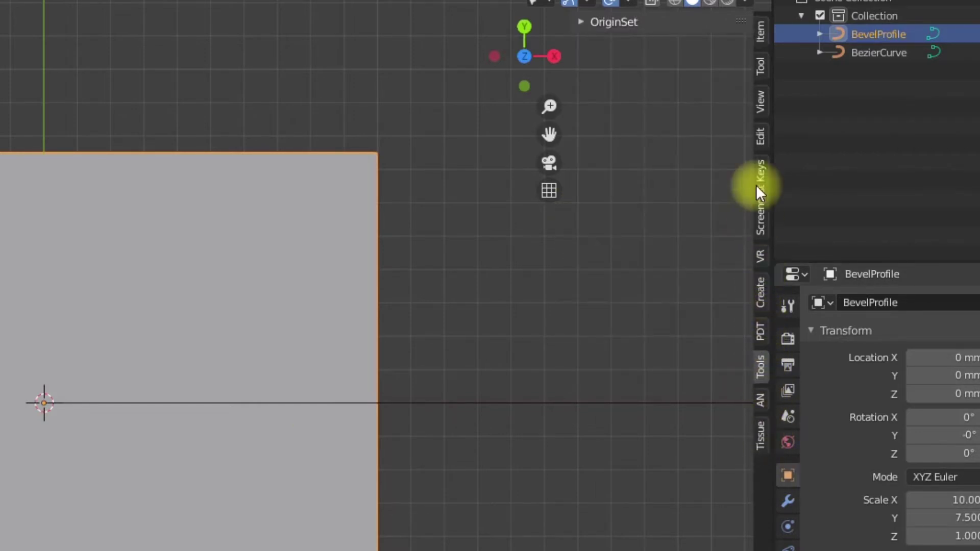
click(760, 136)
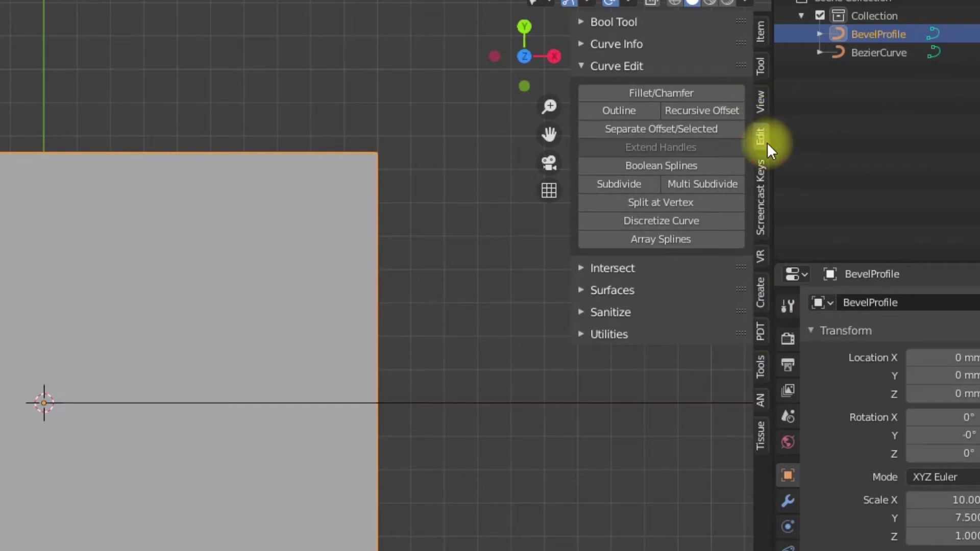
click(586, 312)
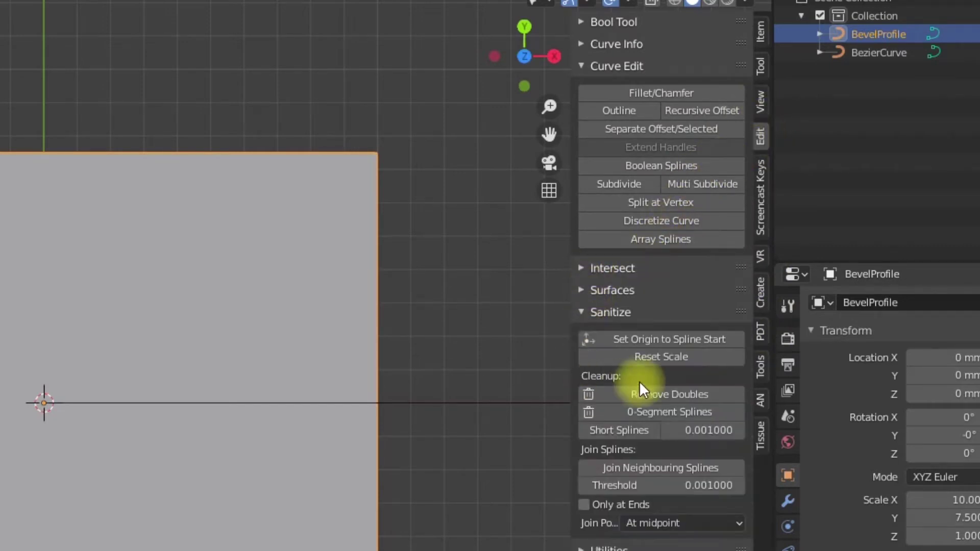
click(669, 357)
click(761, 32)
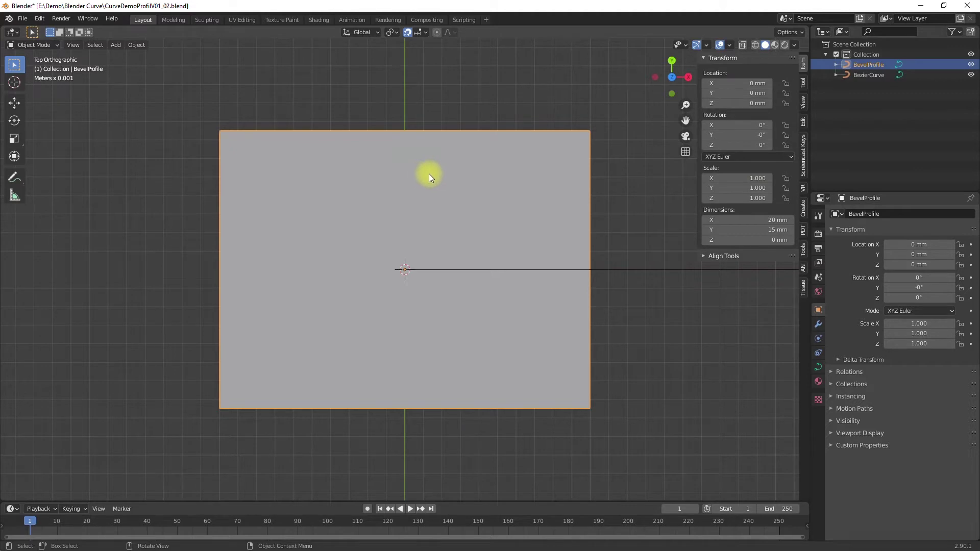
Try to subdivide the rectangle's top edge between its two upper corner points
scroll(439, 187, down, 5)
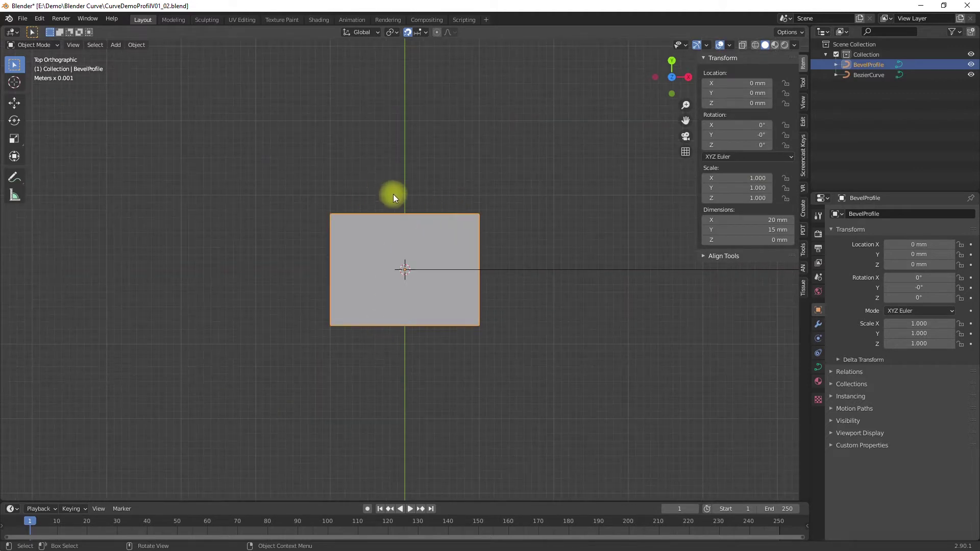
key(Tab)
click(334, 209)
shift+click(478, 211)
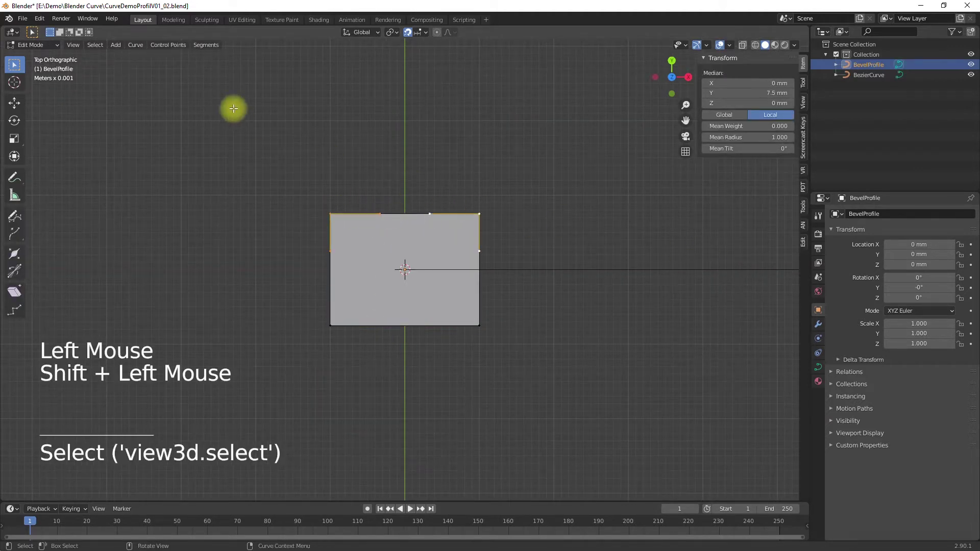
click(217, 51)
click(217, 58)
click(40, 474)
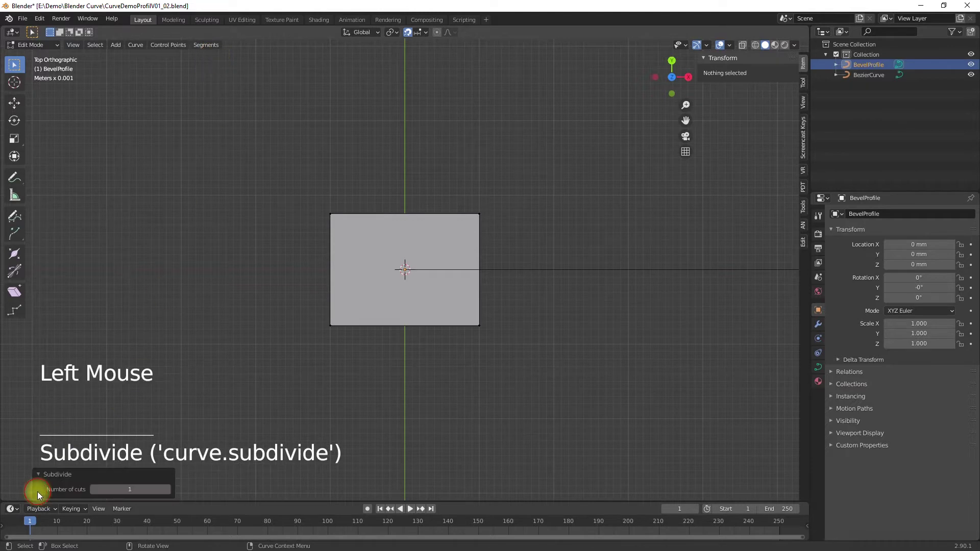
click(169, 488)
key(Tab)
click(403, 212)
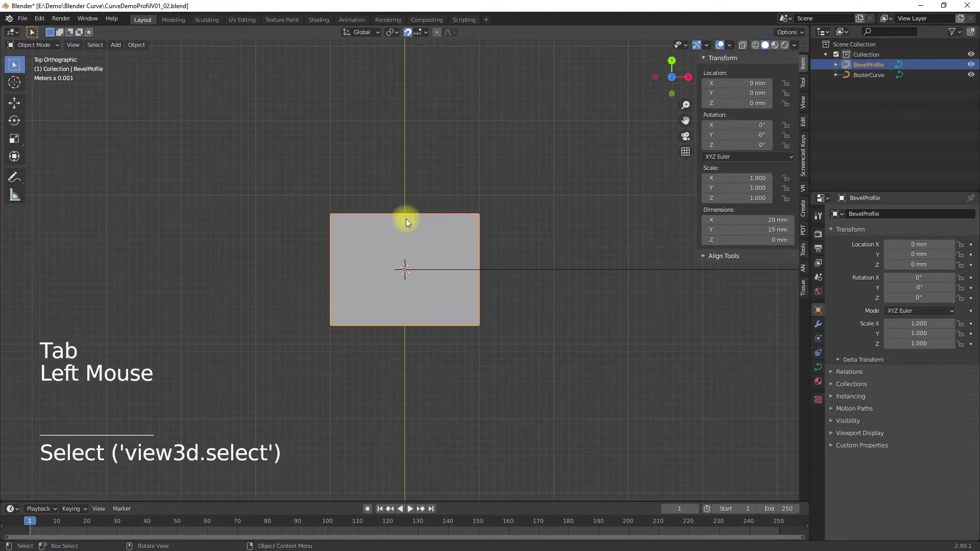
key(Tab)
click(410, 214)
key(Tab)
click(408, 215)
key(Tab)
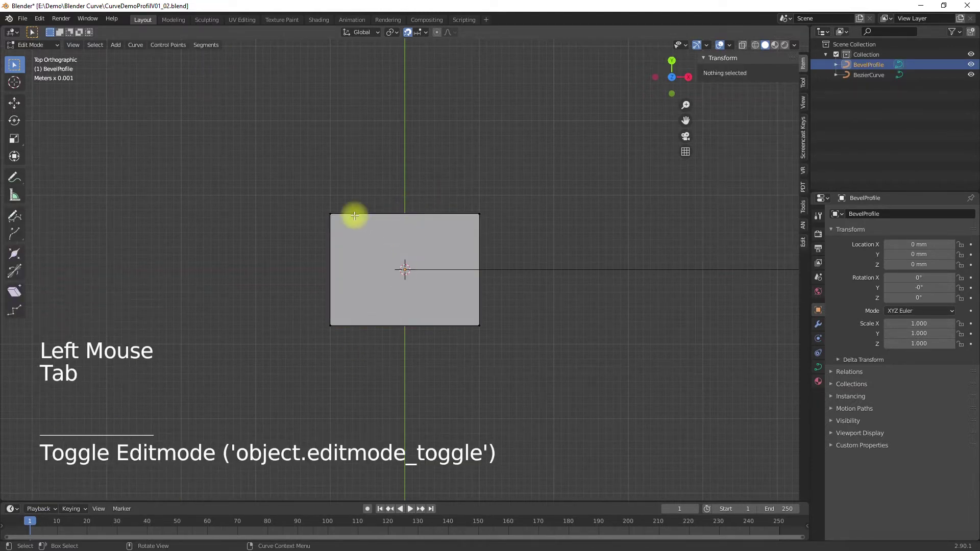
Subdivide the rectangle's top edge between its two upper corner points with 2 cuts
click(332, 214)
shift+click(476, 210)
click(206, 45)
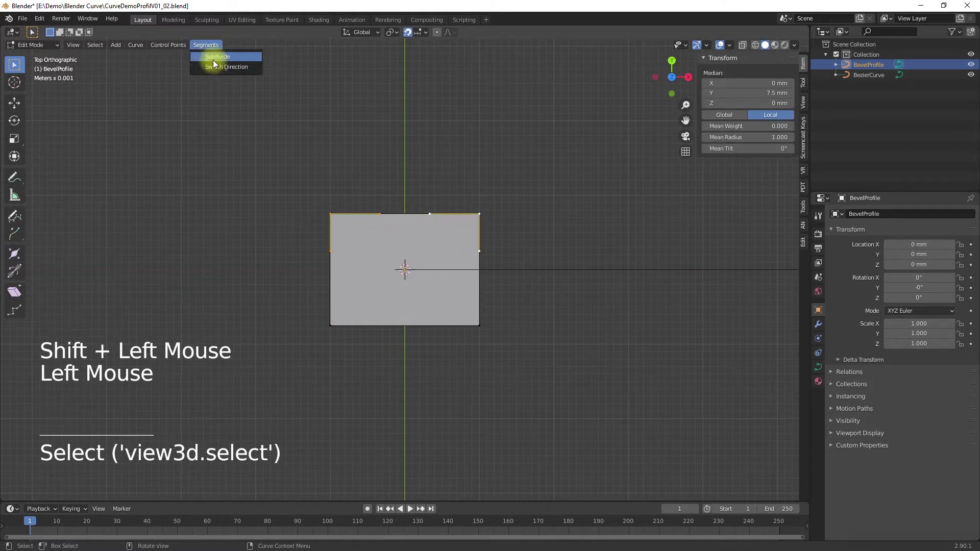
click(214, 57)
click(168, 490)
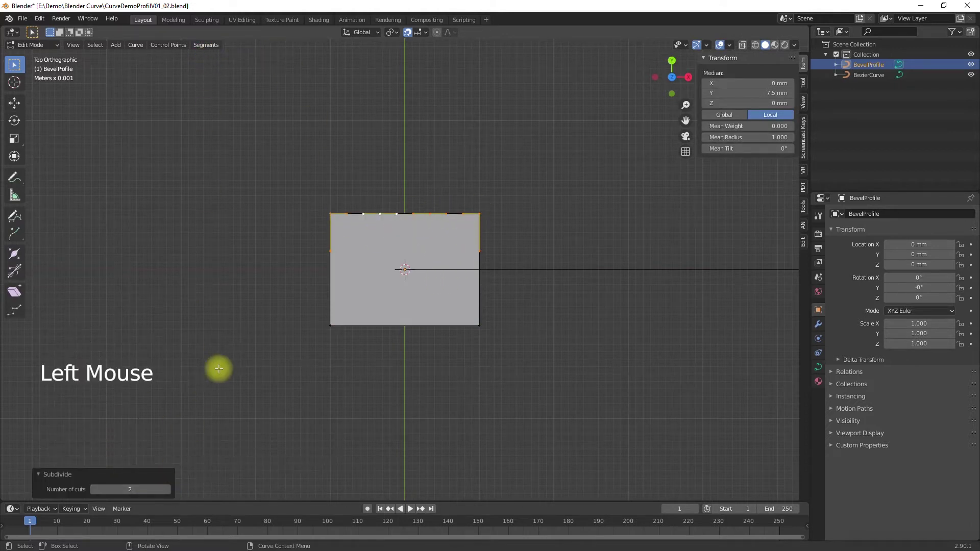
key(Return)
Scale the two new top-edge points of BevelProfile to 0.3 and extrude them downward to form a narrow central slot
click(381, 218)
shift+click(430, 215)
click(425, 32)
click(285, 176)
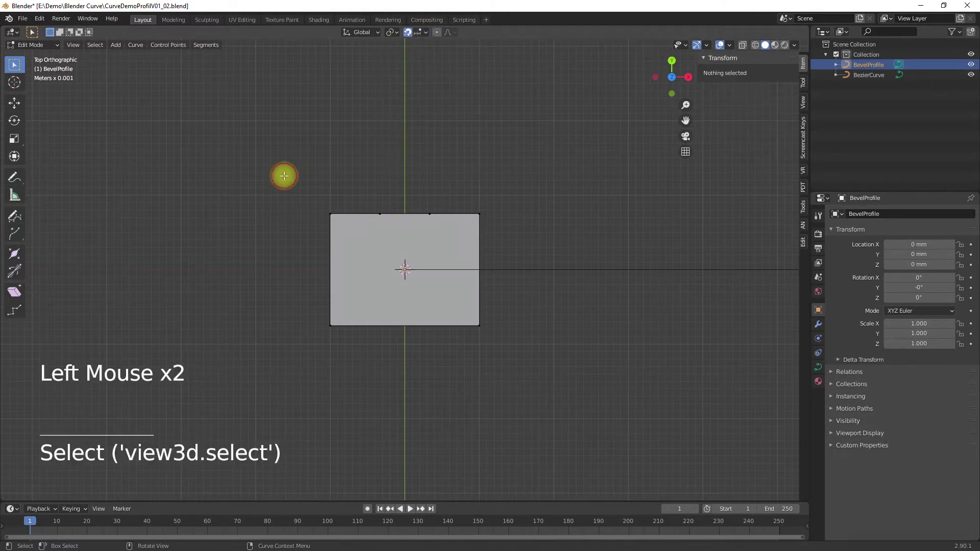
scroll(368, 221, up, 3)
click(362, 173)
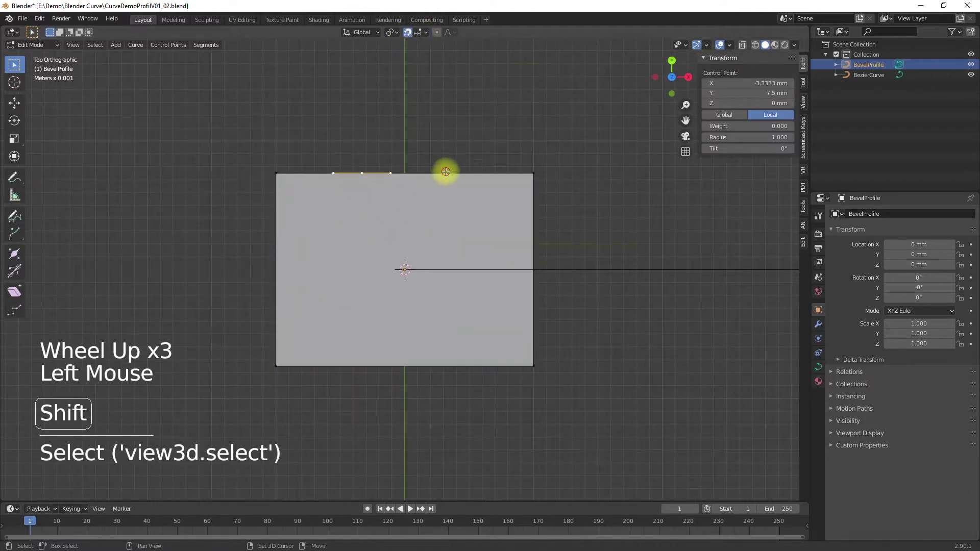
shift+click(447, 173)
key(s)
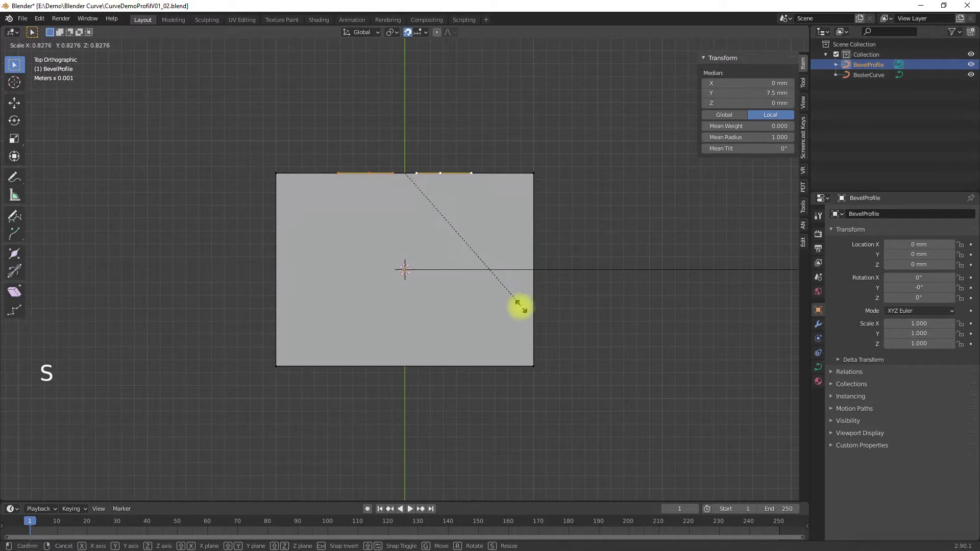
click(468, 185)
key(e)
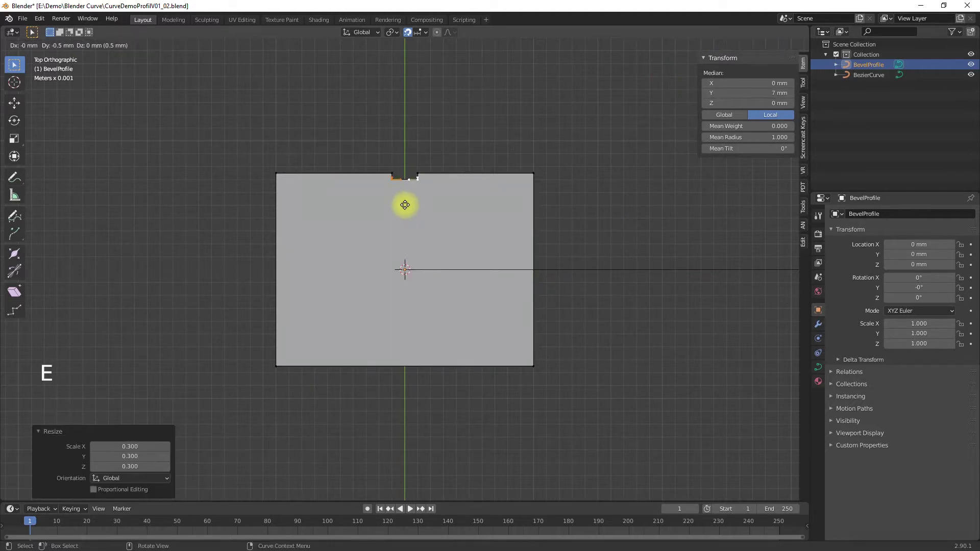
click(396, 338)
Subdivide the BevelProfile's bottom edge between its two lower corner points with 2 cuts
click(285, 367)
shift+click(530, 367)
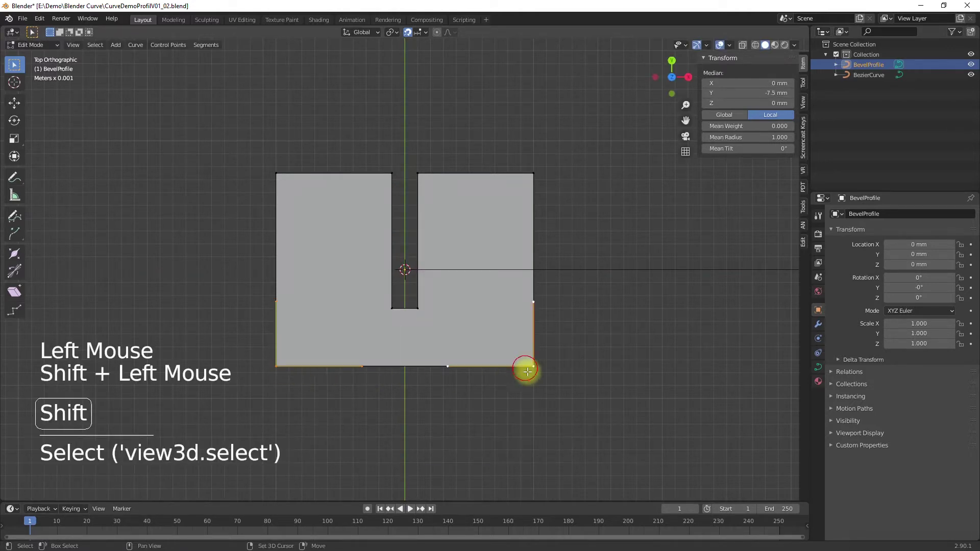
click(206, 45)
click(217, 56)
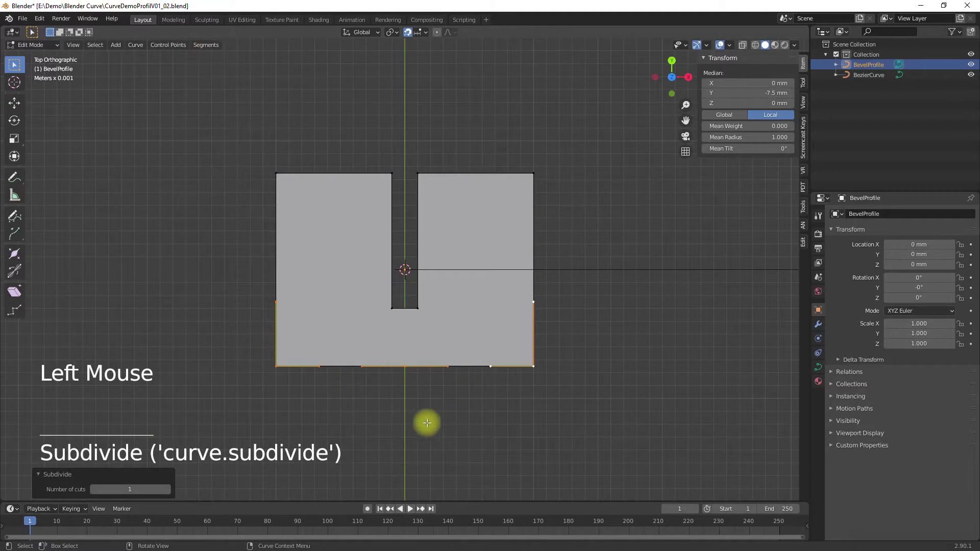
click(168, 490)
Move the two new bottom-edge points about 1.5 mm down along Y and leave edit mode
click(390, 375)
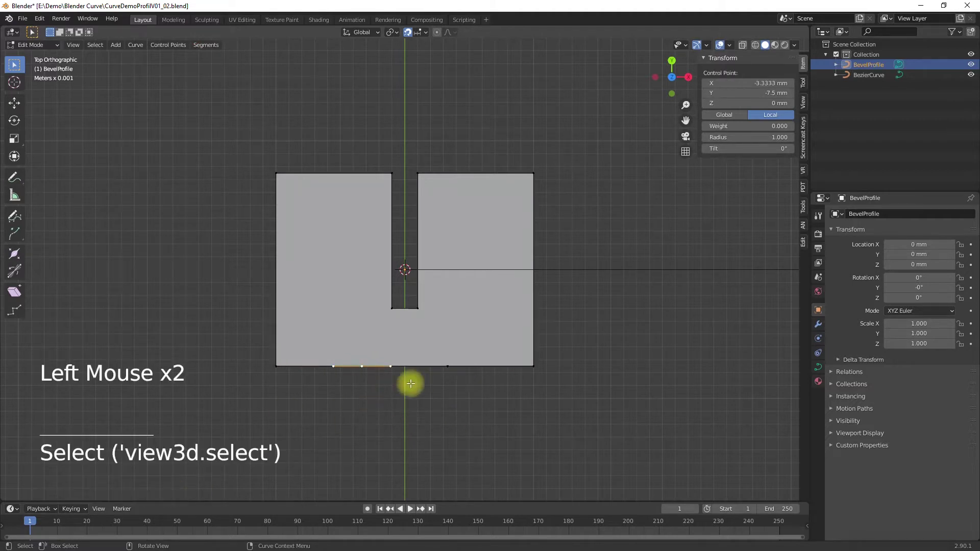
shift+click(495, 386)
key(g)
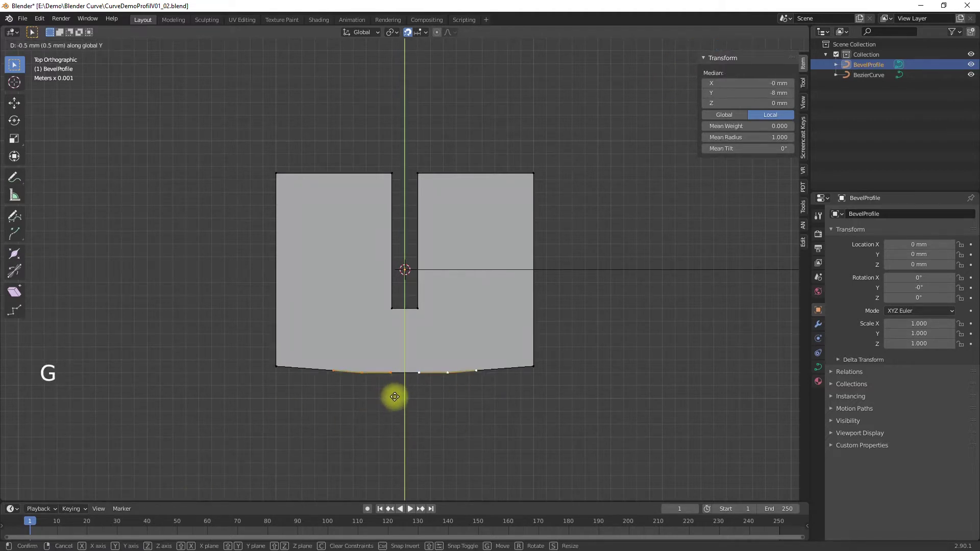
click(399, 398)
click(534, 173)
shift+click(278, 176)
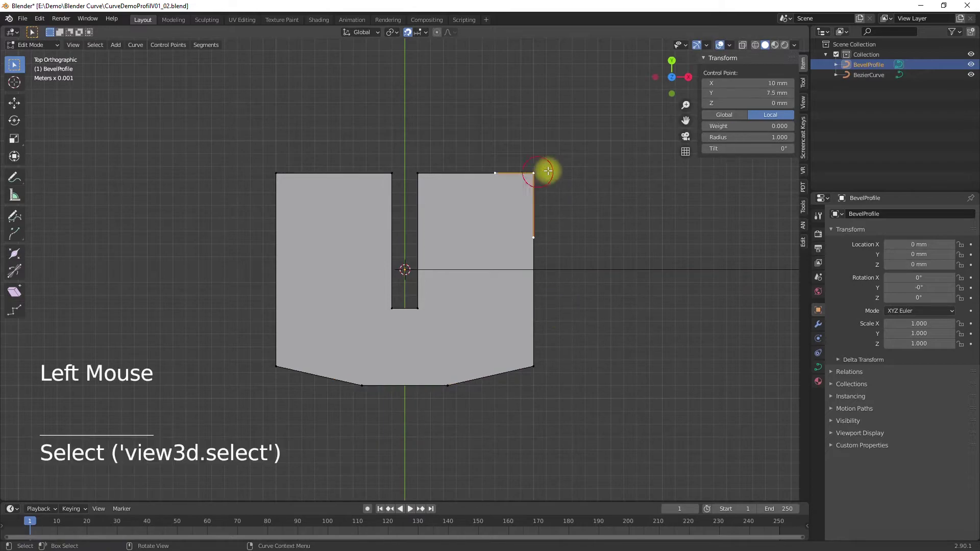
click(536, 179)
key(Tab)
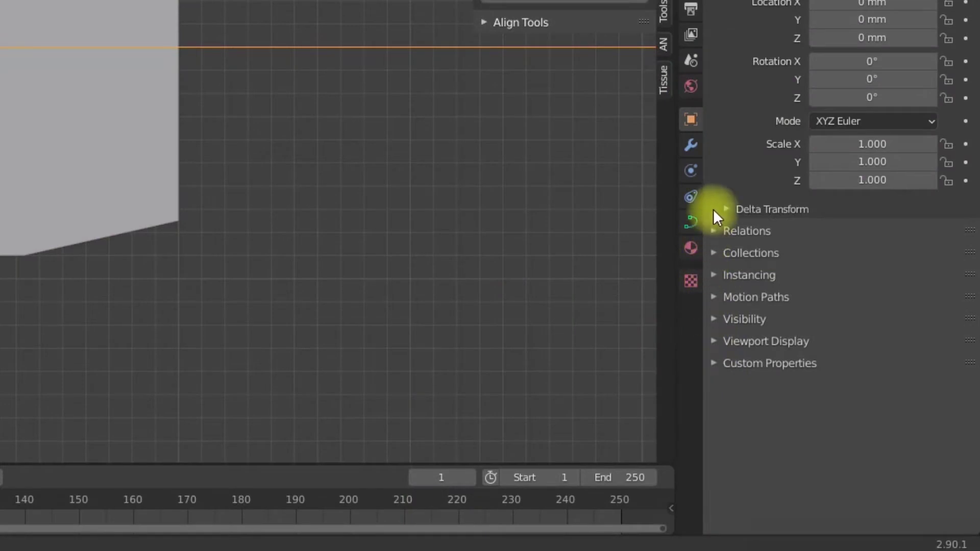
Assign BevelProfile as the bevel object of the Bezier path curve
click(697, 223)
click(717, 262)
click(838, 447)
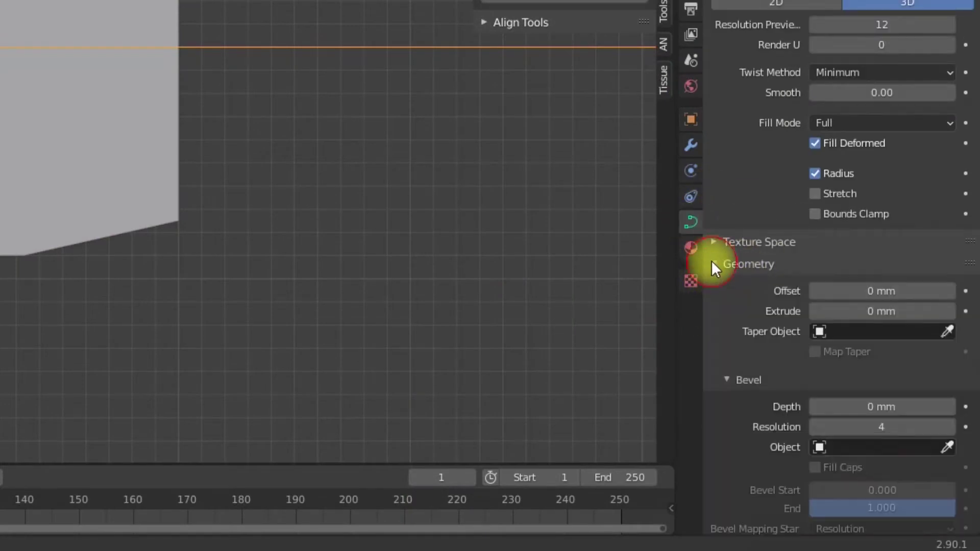
click(809, 258)
Rotate the BevelProfile object 90° about the X axis and -90° about the Z axis
scroll(171, 179, down, 6)
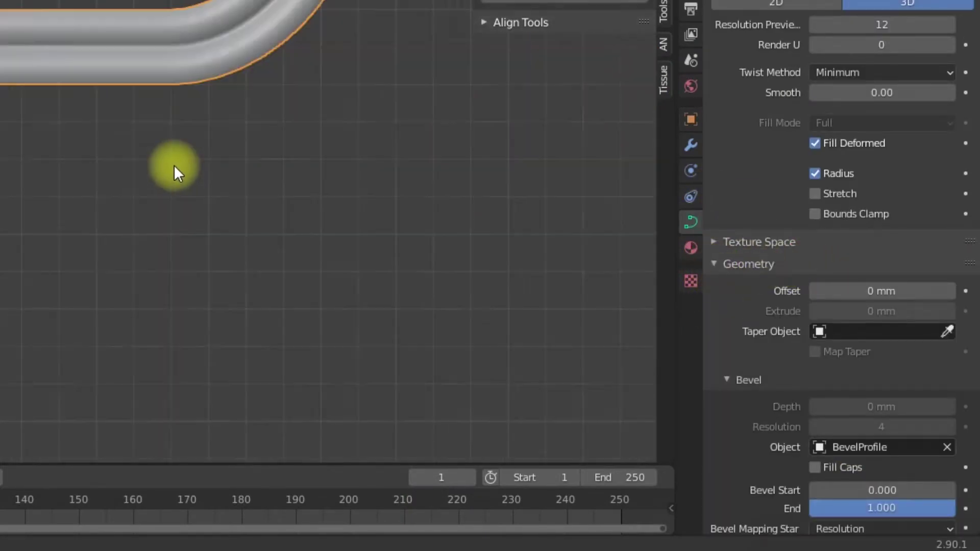
middle_drag(177, 161, 32, 114)
scroll(32, 114, up, 12)
click(348, 266)
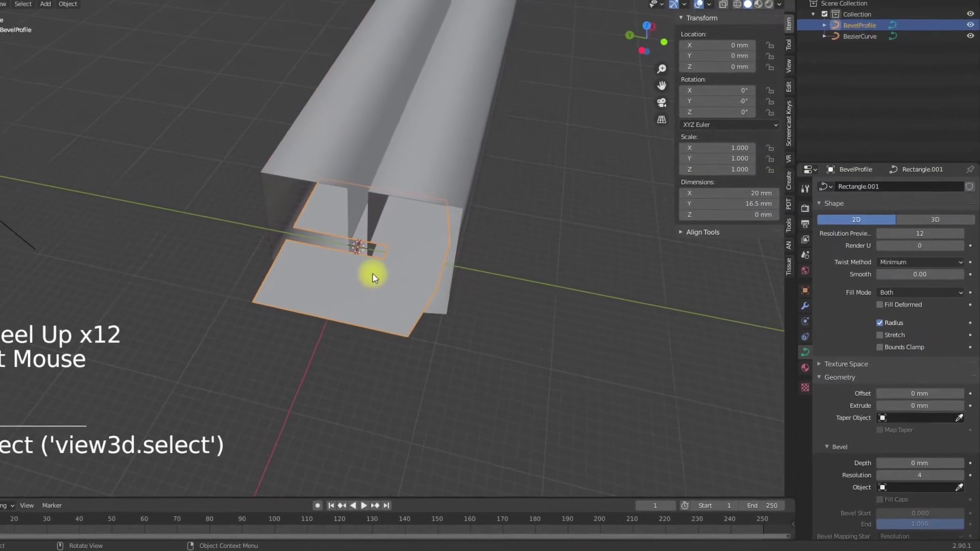
key(r)
text(x)
text(90)
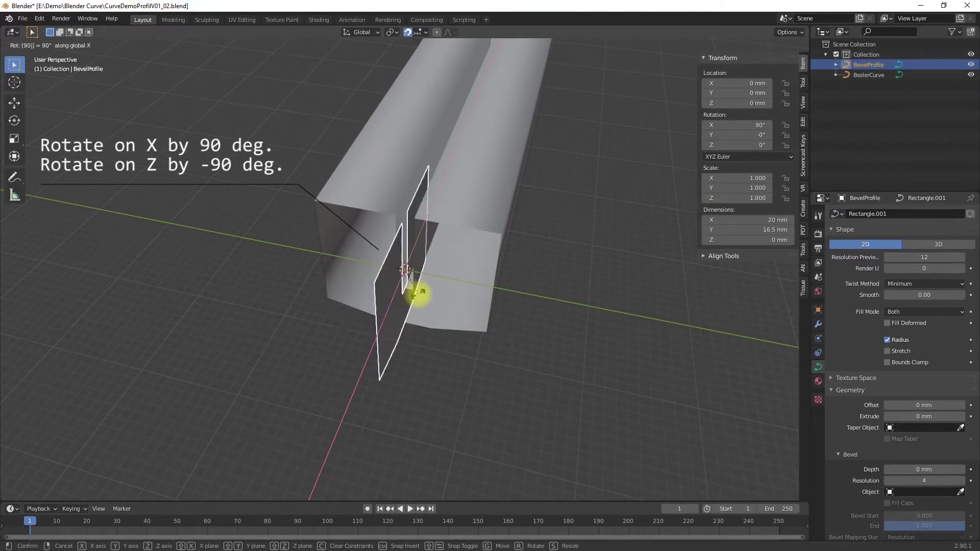
key(Return)
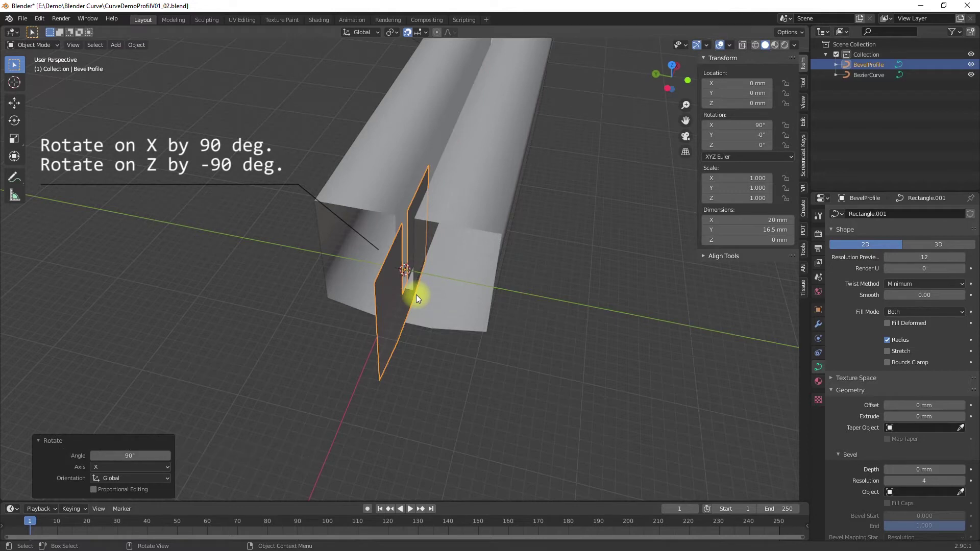
key(r)
key(z)
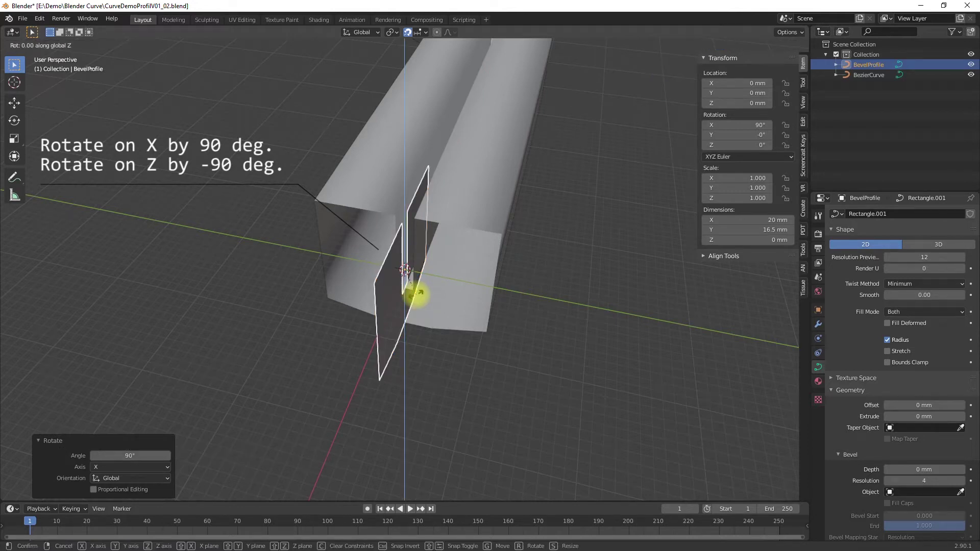
text(-90)
key(Return)
Select the BevelProfile curve and enter edit mode on its points
middle_drag(412, 298, 357, 339)
click(357, 339)
key(Tab)
key(Tab)
click(882, 63)
key(Tab)
click(320, 337)
key(g)
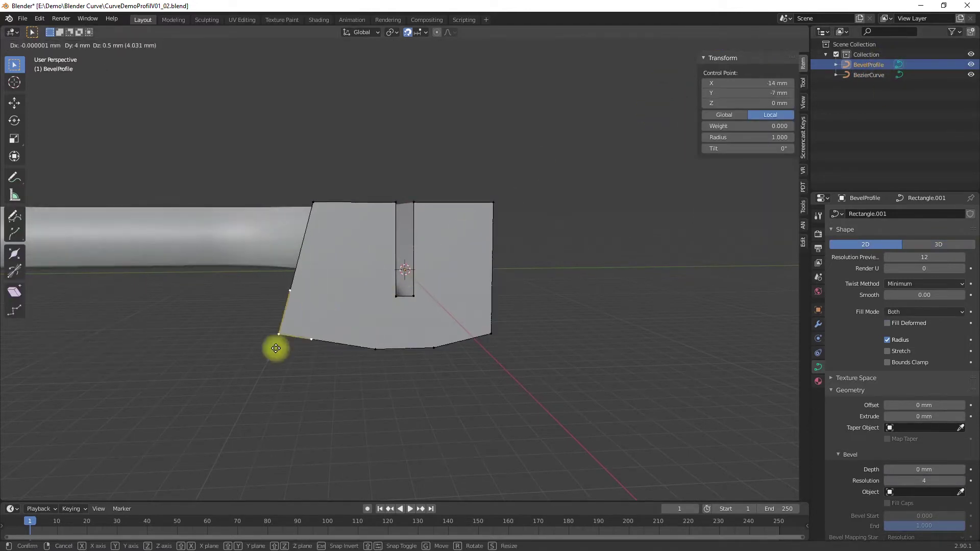
right_click(338, 247)
Round the two outer top corners of the BevelProfile with a 3 mm fillet using Fillet/Chamfer
click(317, 205)
shift+click(492, 205)
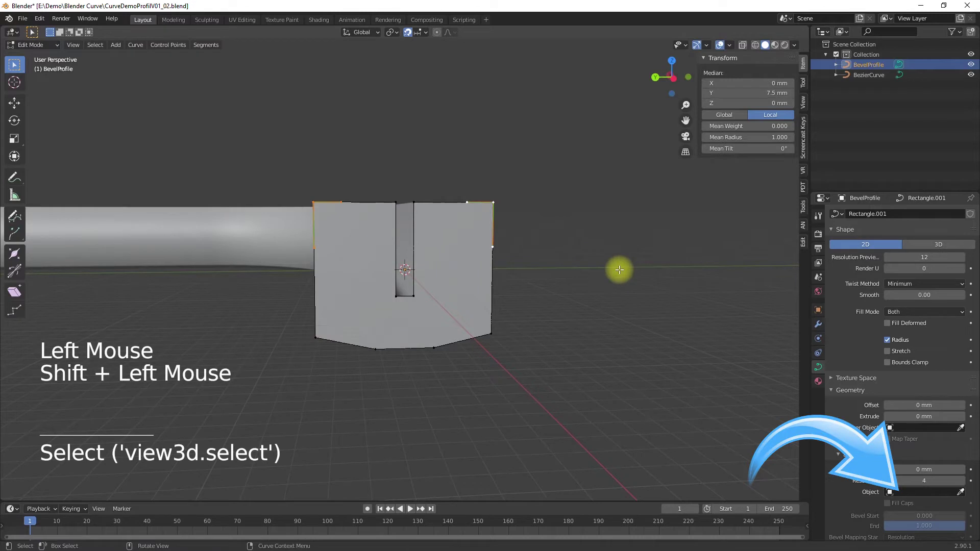
click(804, 82)
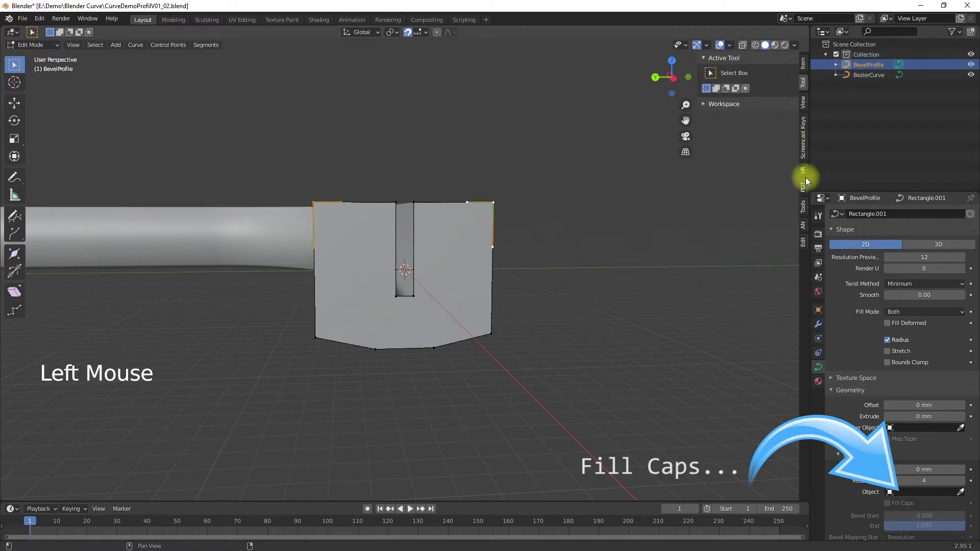
click(801, 213)
click(803, 244)
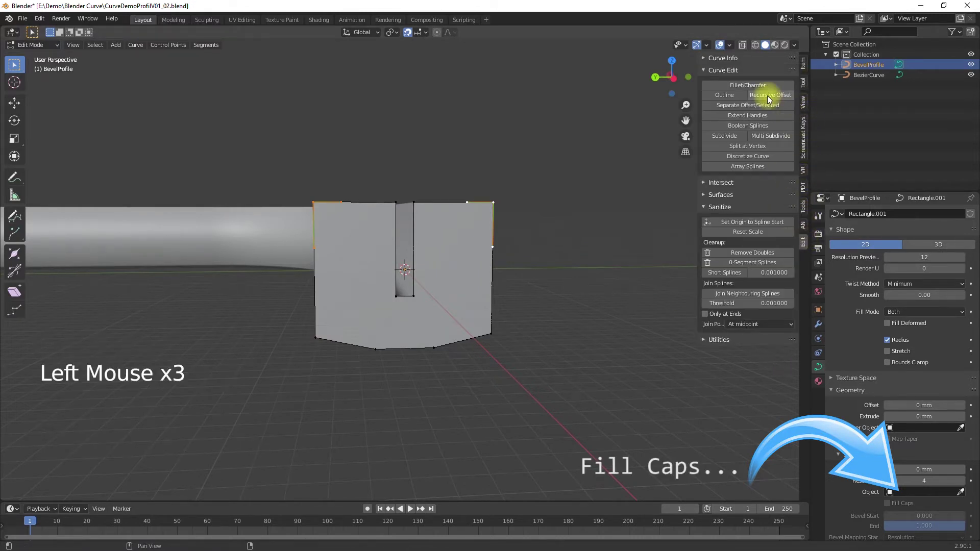
click(746, 85)
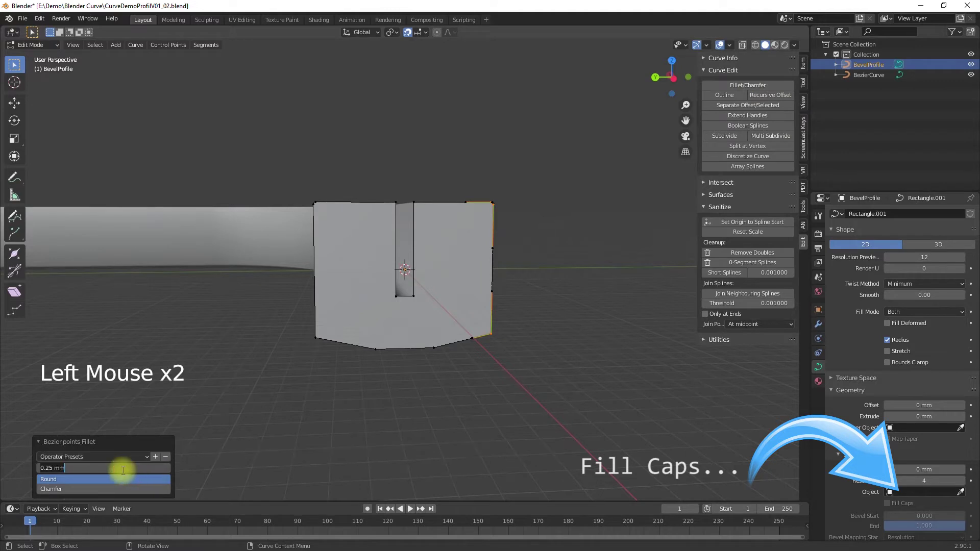
key(Return)
Chamfer the two upper corner points of the slot opening by 0.8 mm using Fillet/Chamfer
shift+click(421, 204)
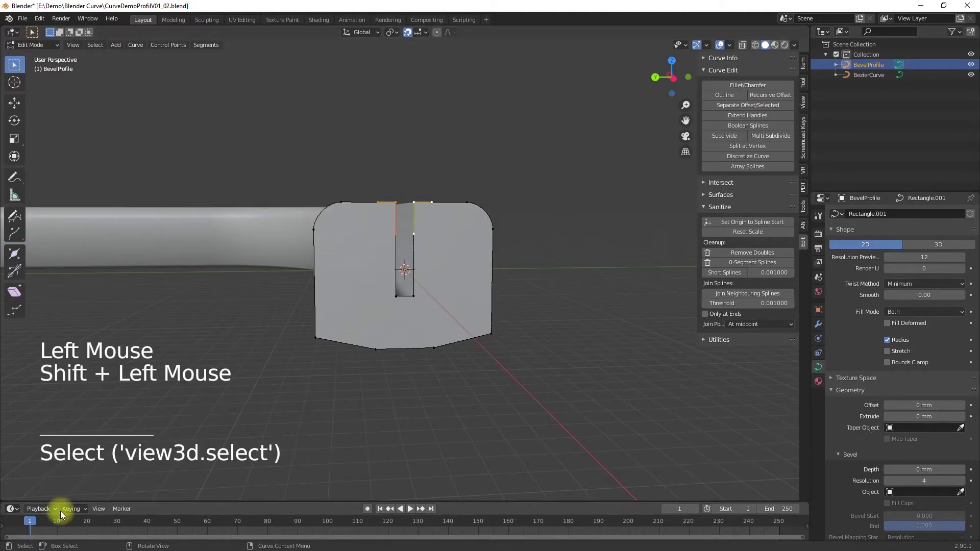
click(747, 85)
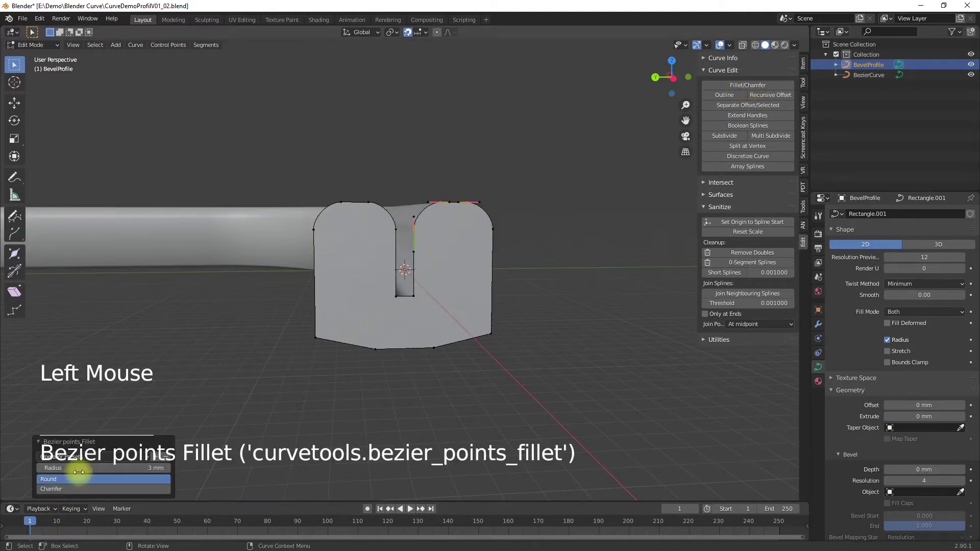
click(103, 489)
key(Return)
click(142, 468)
text(08)
key(Return)
click(142, 469)
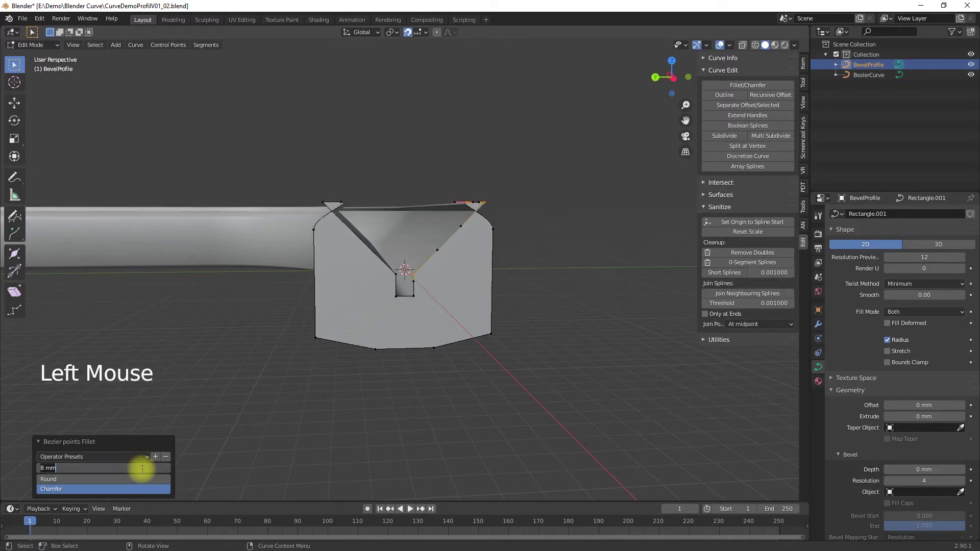
key(Return)
Chamfer the two lower outer corners of the BevelProfile by 0.4 mm and clear the selection
click(323, 365)
shift+click(315, 338)
shift+click(506, 331)
click(748, 85)
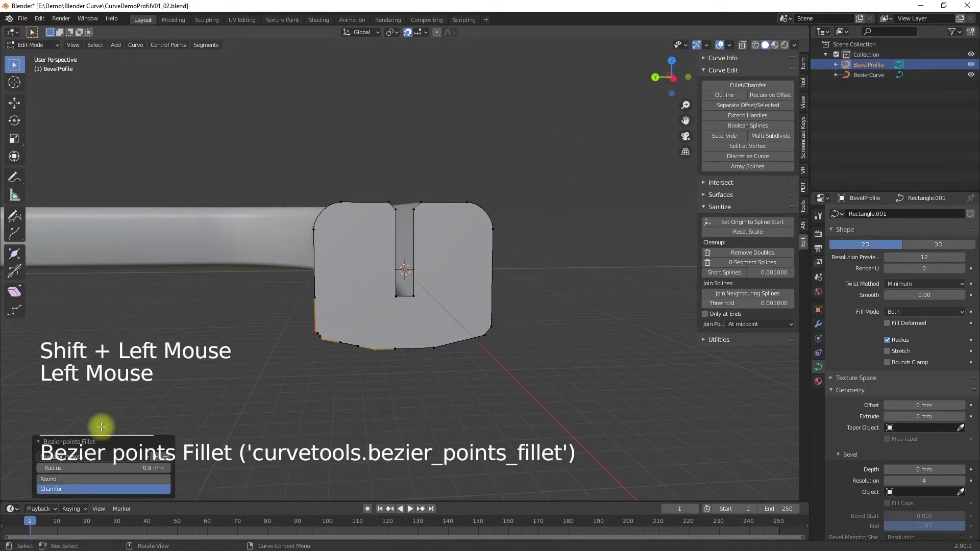
click(122, 466)
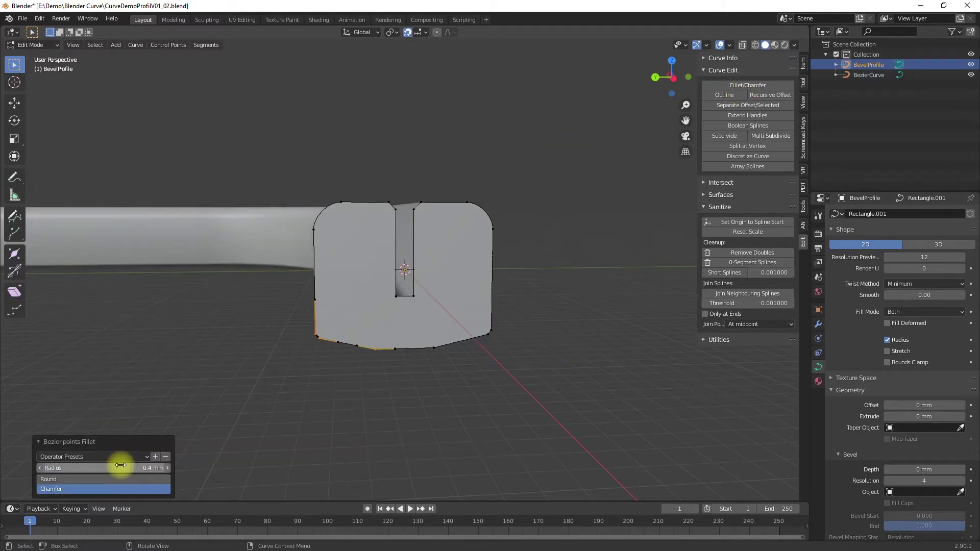
click(271, 384)
Save the file and also save it under the incremented name CurveDemoProfilV01_04.blend
middle_drag(271, 385, 526, 383)
scroll(526, 384, down, 4)
shift+middle_drag(565, 321, 427, 448)
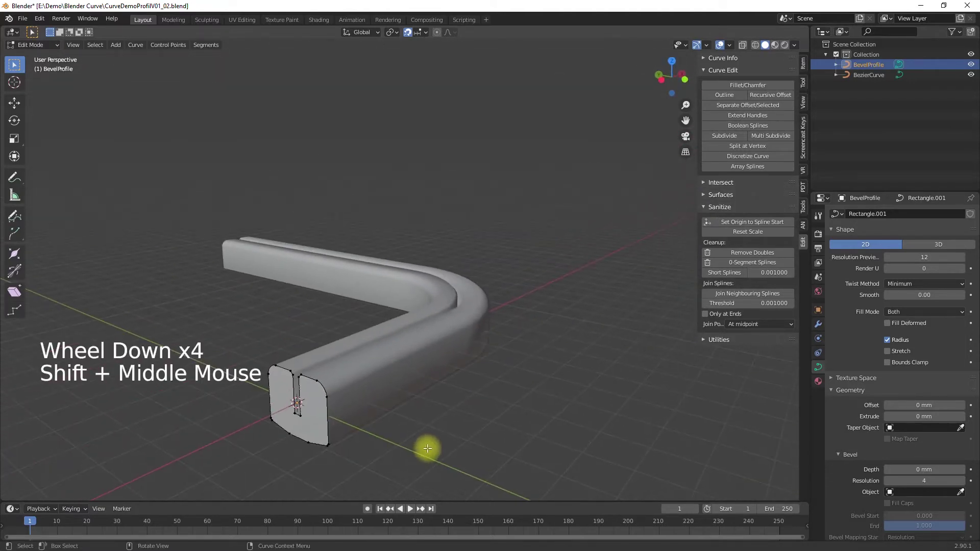
key(ctrl+s)
key(ctrl+shift+s)
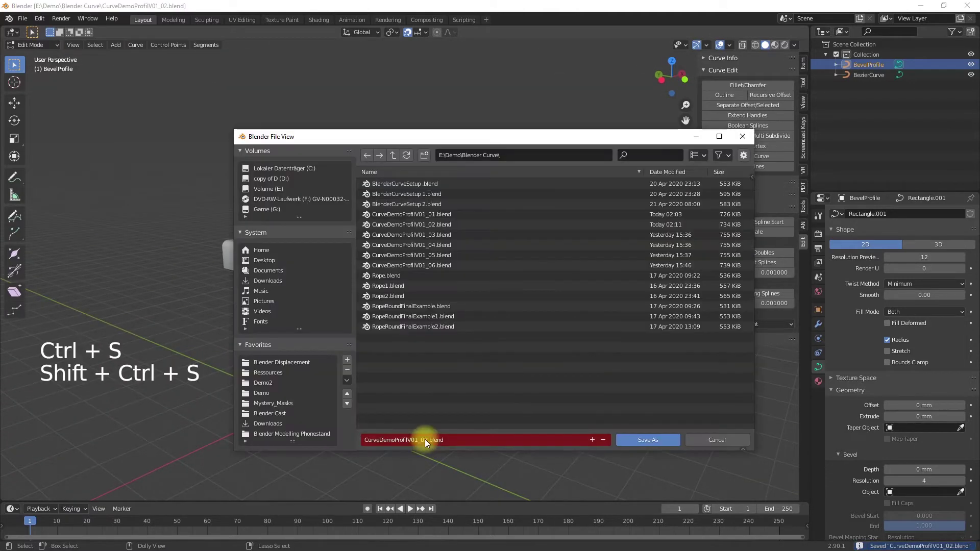
click(593, 439)
click(593, 440)
click(621, 445)
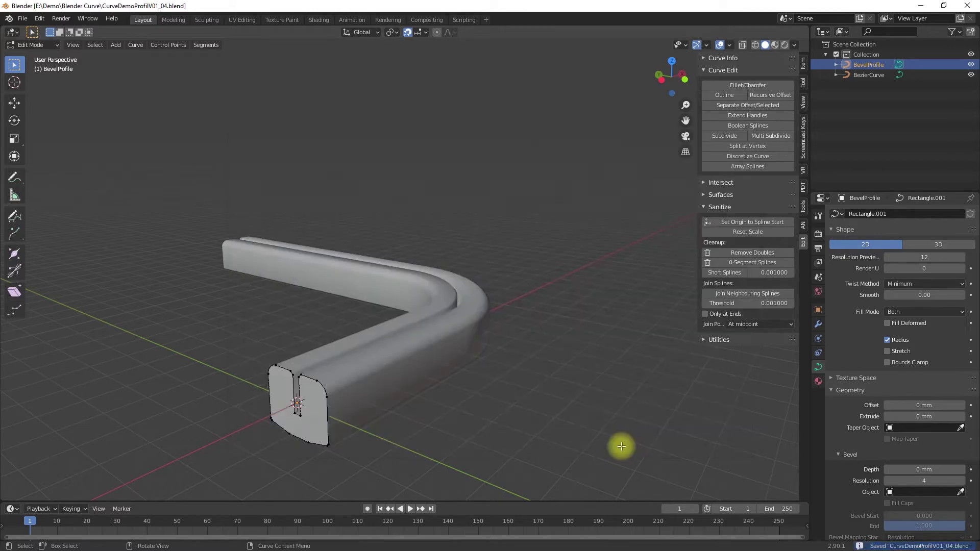
middle_drag(578, 437, 506, 435)
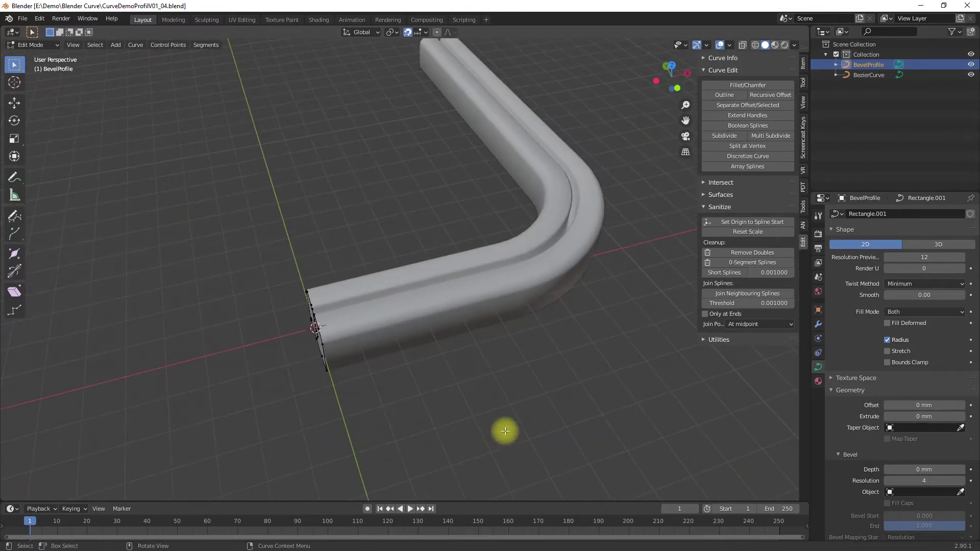
scroll(504, 426, up, 3)
scroll(504, 426, down, 8)
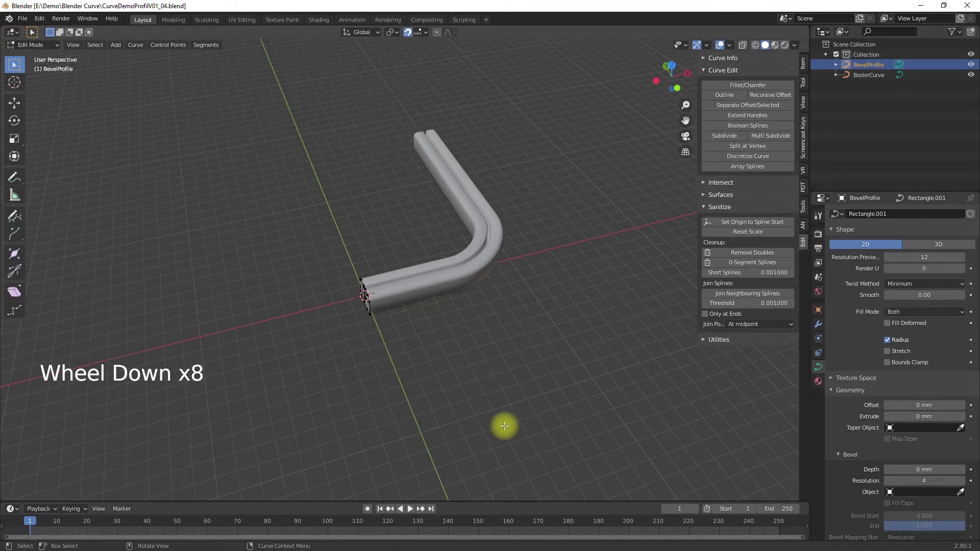
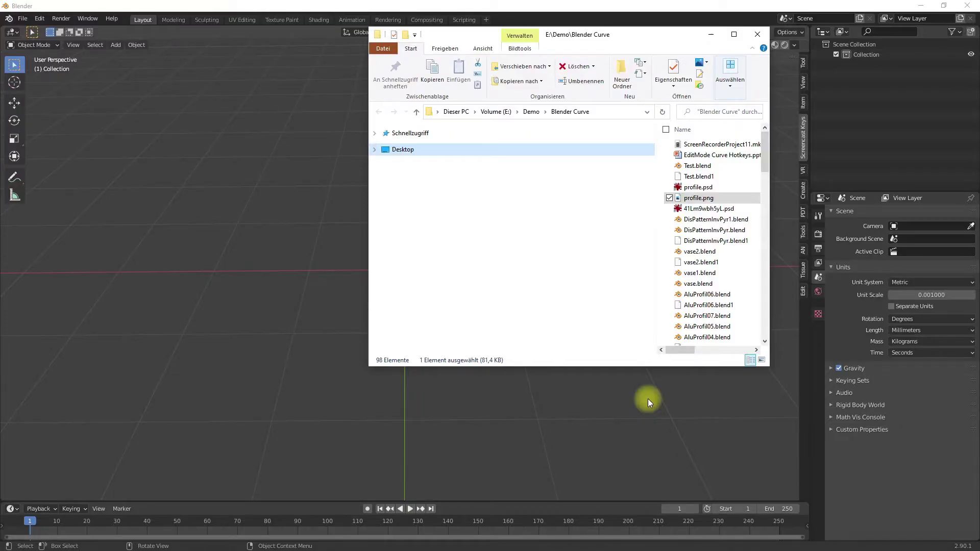
Place profile.png from the Blender Curve folder as a reference image in the empty scene, aligned to the top view
drag(647, 41, 430, 117)
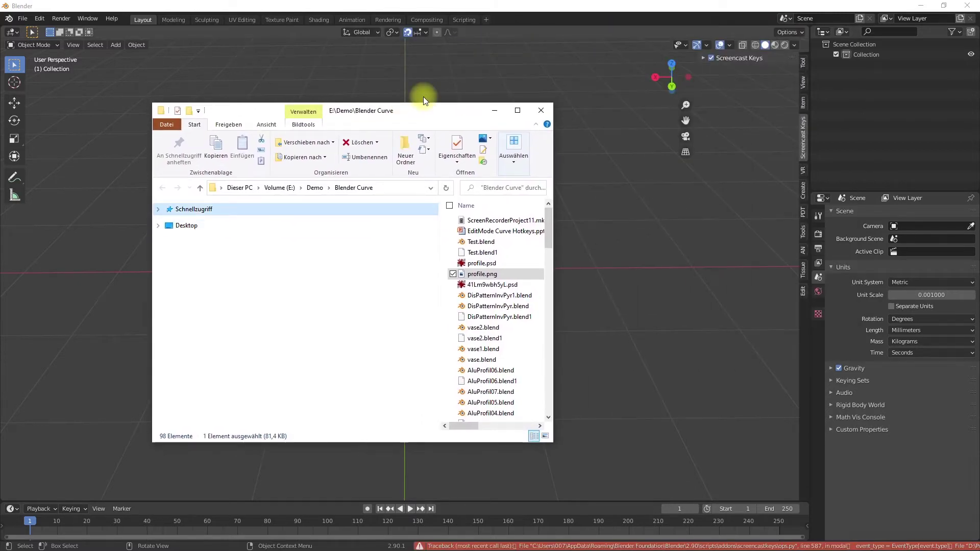
click(671, 228)
key(KP_7)
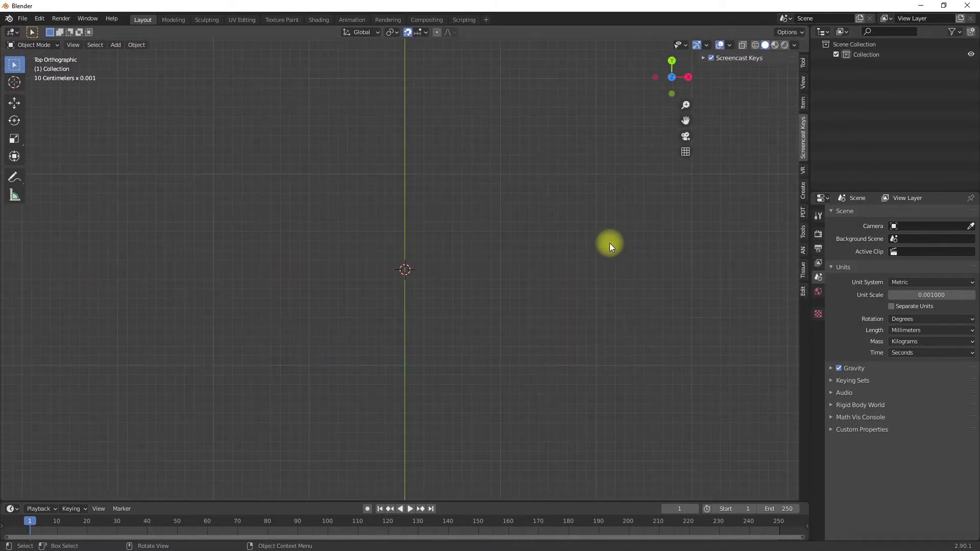
key(alt+Tab)
mouse_move(480, 274)
mouse_down()
mouse_move(635, 277)
mouse_move(606, 286)
mouse_up()
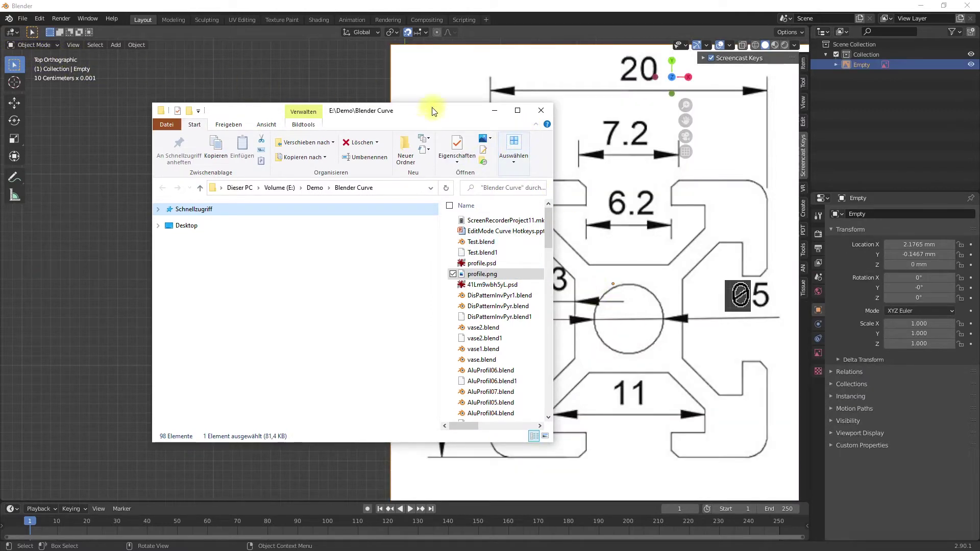
Add a mesh plane at the origin and set its X and Y dimensions to 20 mm
click(494, 111)
scroll(449, 300, down, 4)
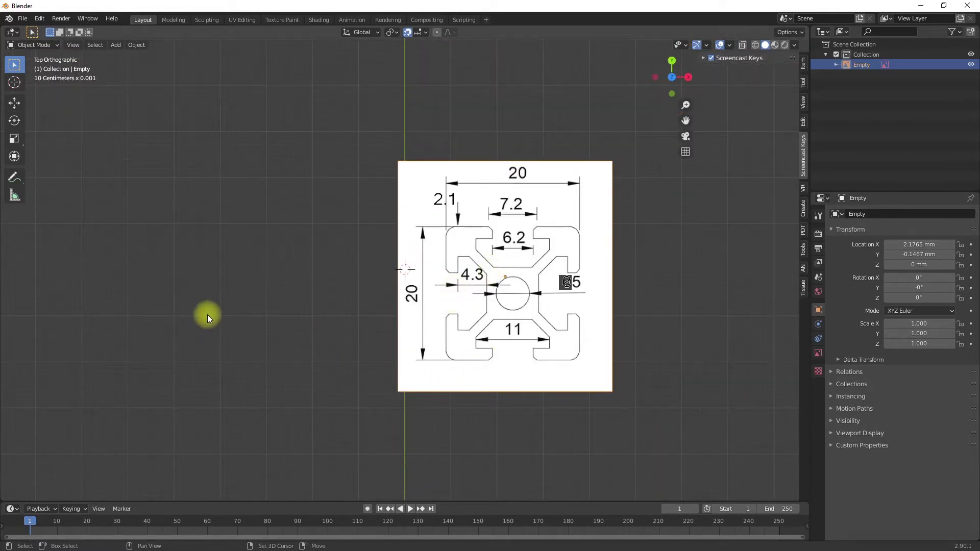
key(shift+a)
mouse_move(202, 319)
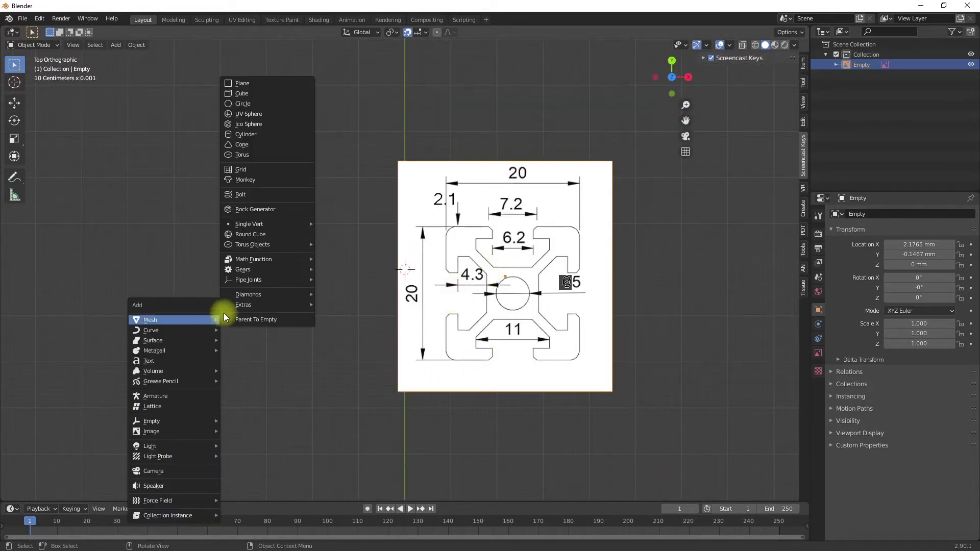
click(299, 84)
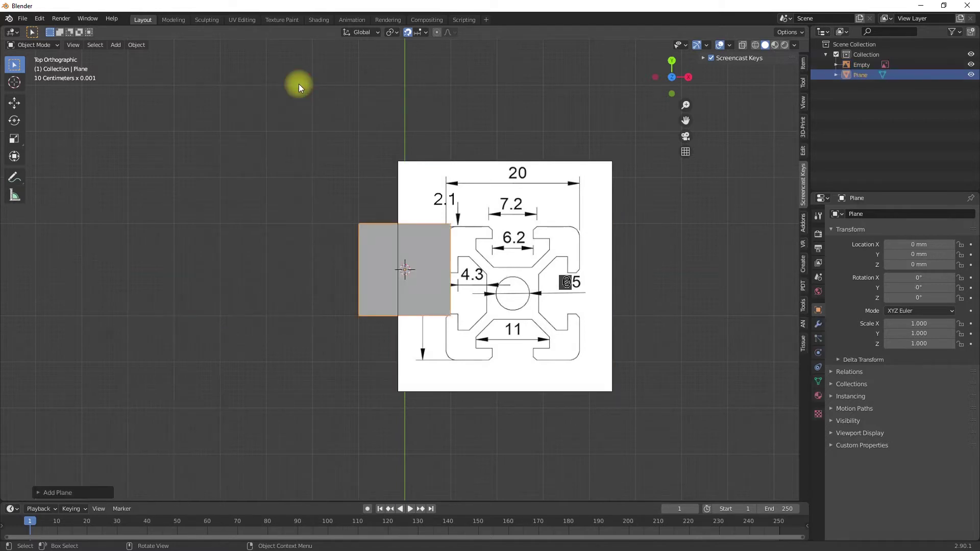
click(801, 62)
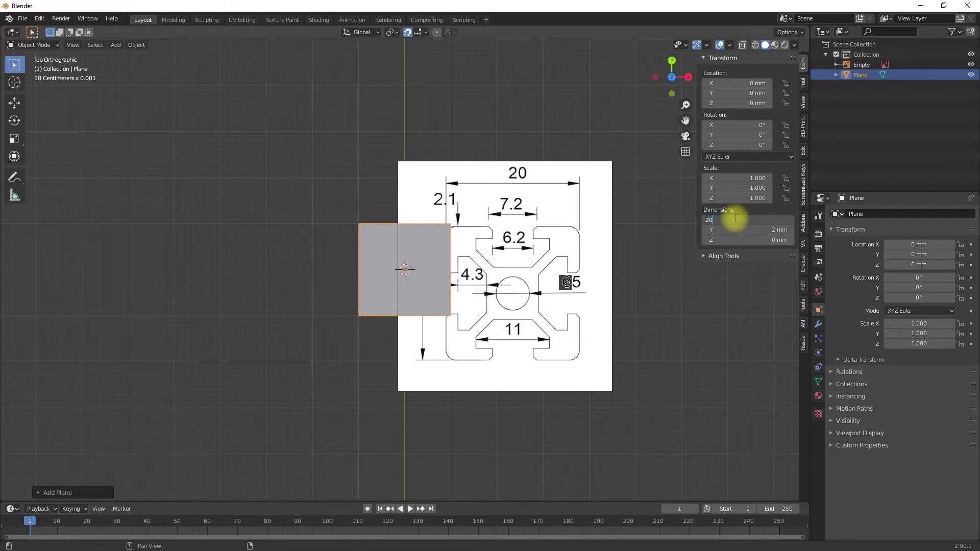
key(Return)
scroll(427, 232, down, 4)
Enlarge the profile.png reference image and shift its offset so it sits centred within the 20 mm plane
click(412, 236)
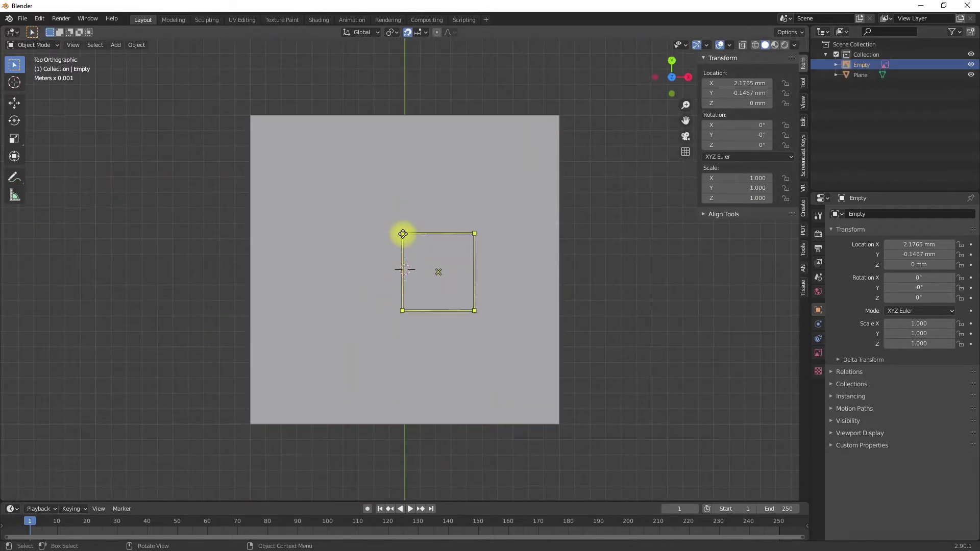
click(437, 264)
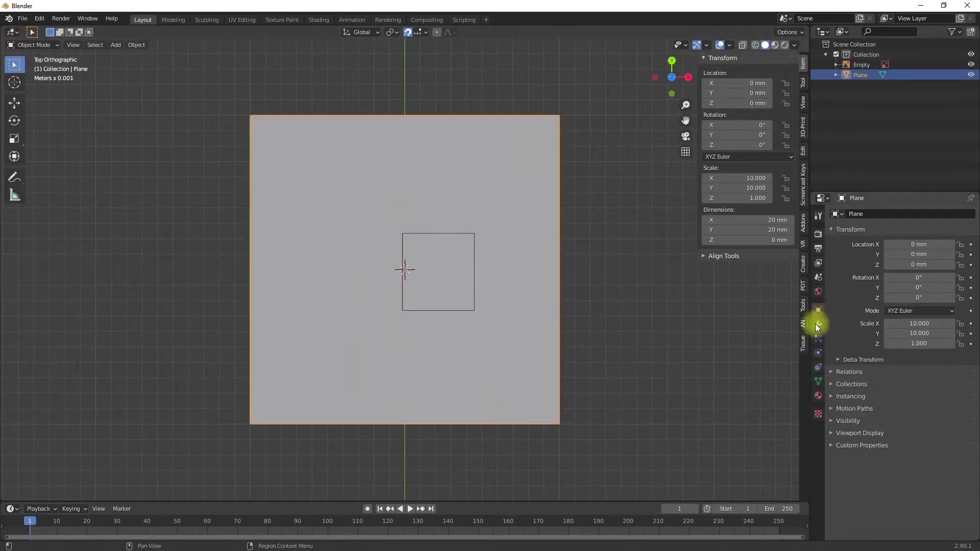
drag(819, 382, 823, 328)
click(816, 379)
click(817, 290)
click(818, 312)
click(458, 233)
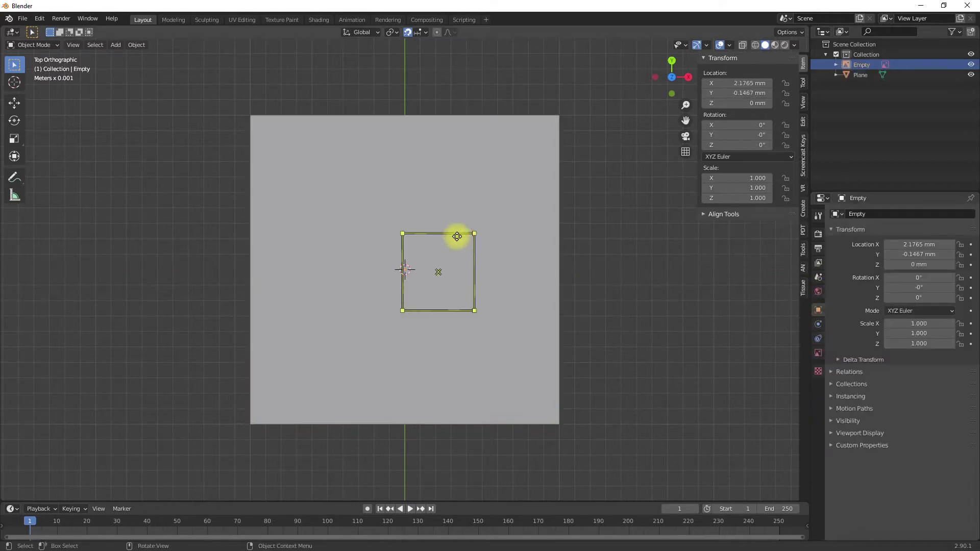
click(818, 353)
drag(912, 252, 680, 229)
drag(940, 238, 475, 338)
drag(909, 253, 100, 268)
Delete only the face of the plane in Edit Mode, leaving its 20 mm square outline as a sizing guide
click(541, 212)
right_click(541, 212)
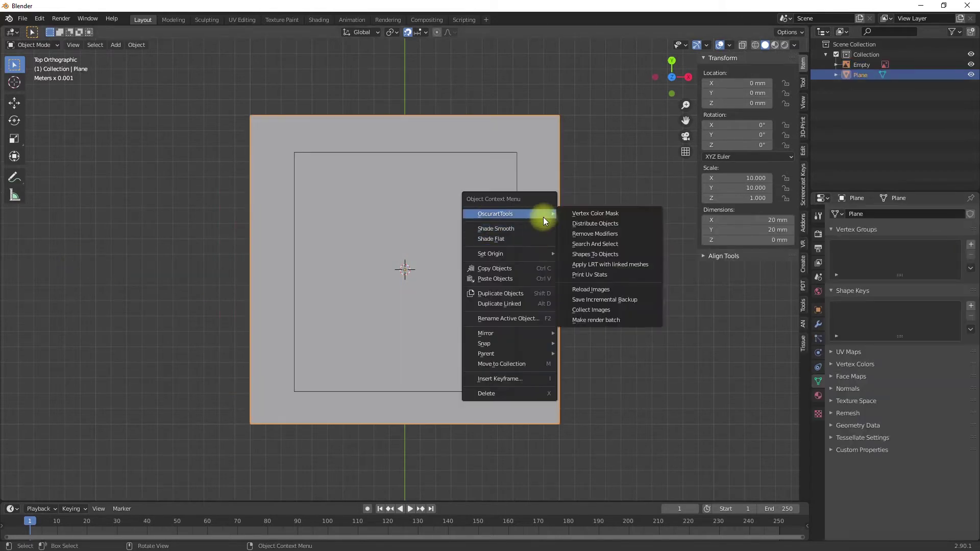
key(Tab)
click(162, 50)
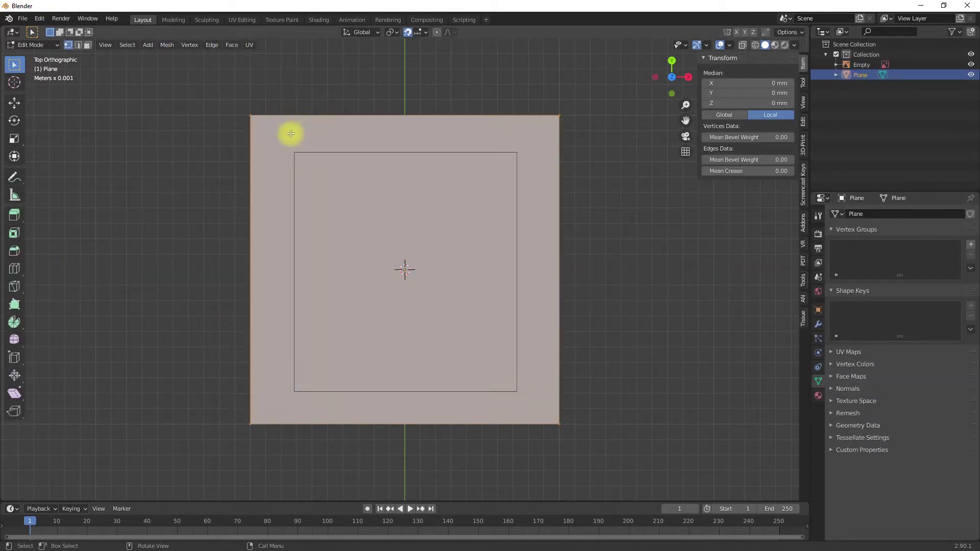
key(x)
key(Down)
key(Down)
key(Down)
key(Down)
key(Return)
key(Tab)
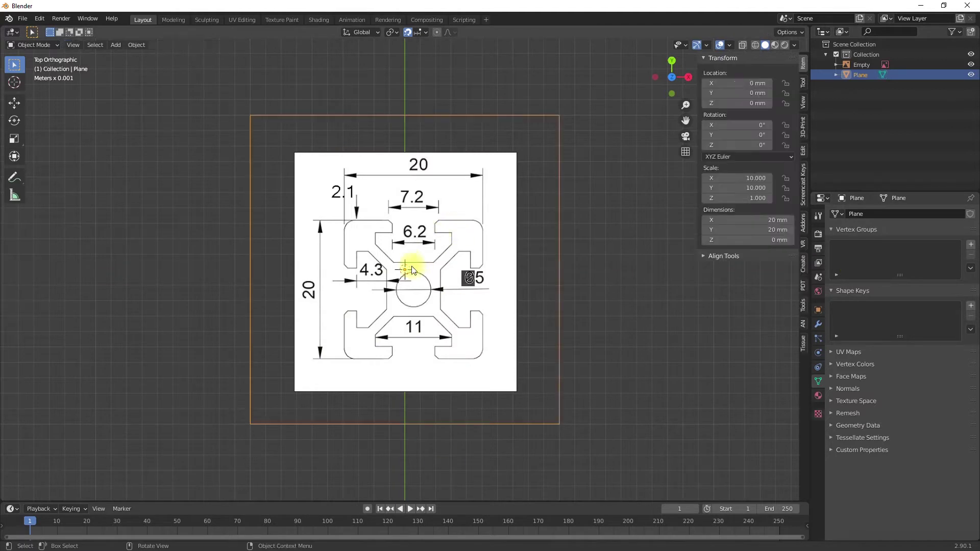
Adjust the reference image's size and offsets so the drawn profile's outer edges match the 20 mm square outline
click(411, 265)
mouse_move(919, 239)
mouse_down()
mouse_move(151, 282)
mouse_move(934, 253)
mouse_move(918, 264)
mouse_move(918, 251)
mouse_up()
click(923, 252)
drag(927, 240, 860, 284)
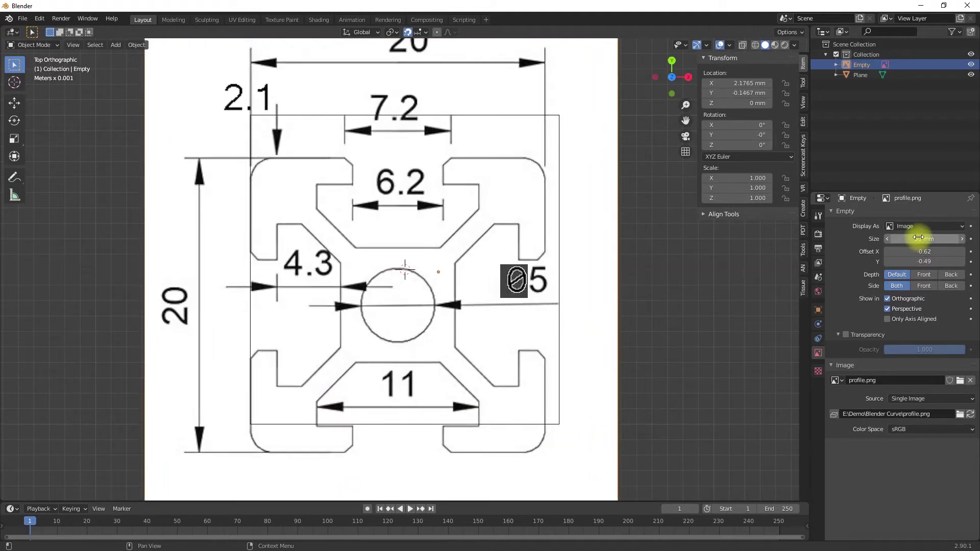
drag(910, 254, 912, 274)
drag(920, 239, 952, 270)
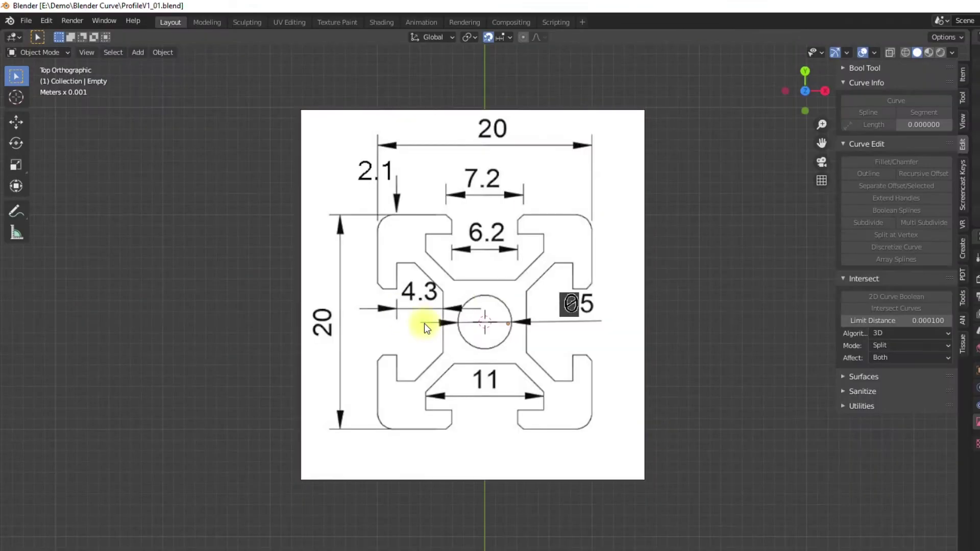
Add a Bezier curve at the centre of the profile drawing in ProfileV1_01.blend
key(shift+a)
mouse_move(425, 320)
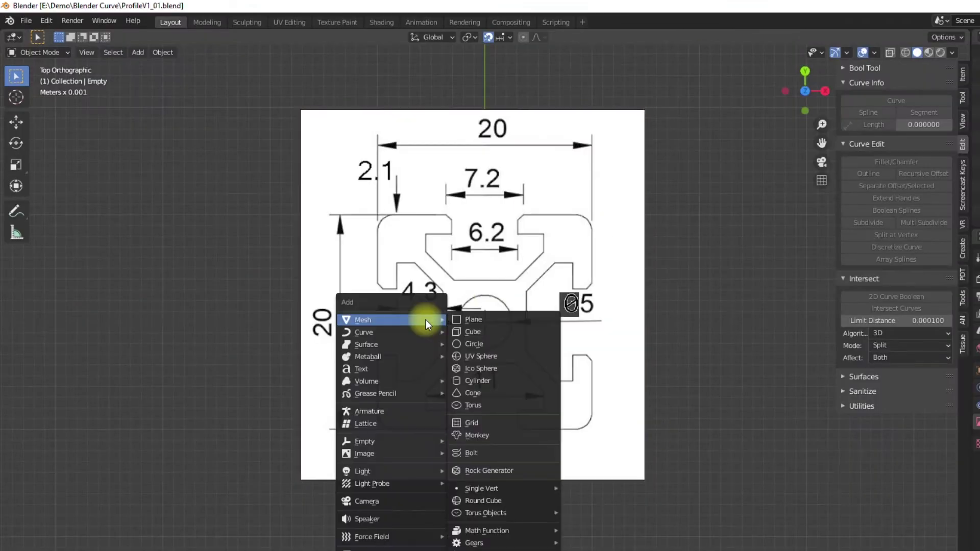
click(488, 335)
middle_drag(694, 352, 703, 259)
key(KP_7)
key(KP_Decimal)
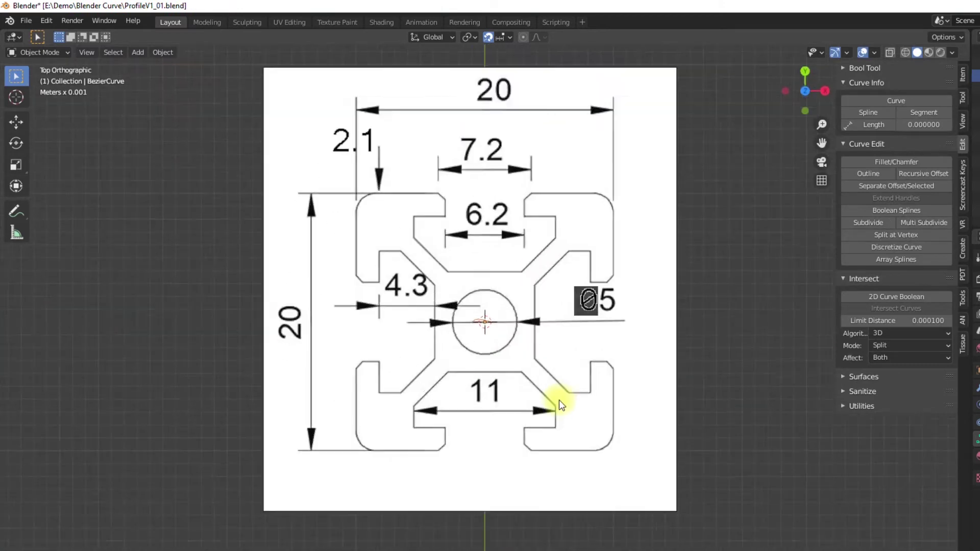
Enter Edit Mode on the Bezier curve and expand the Surfaces and Sanitize tool groups
key(Tab)
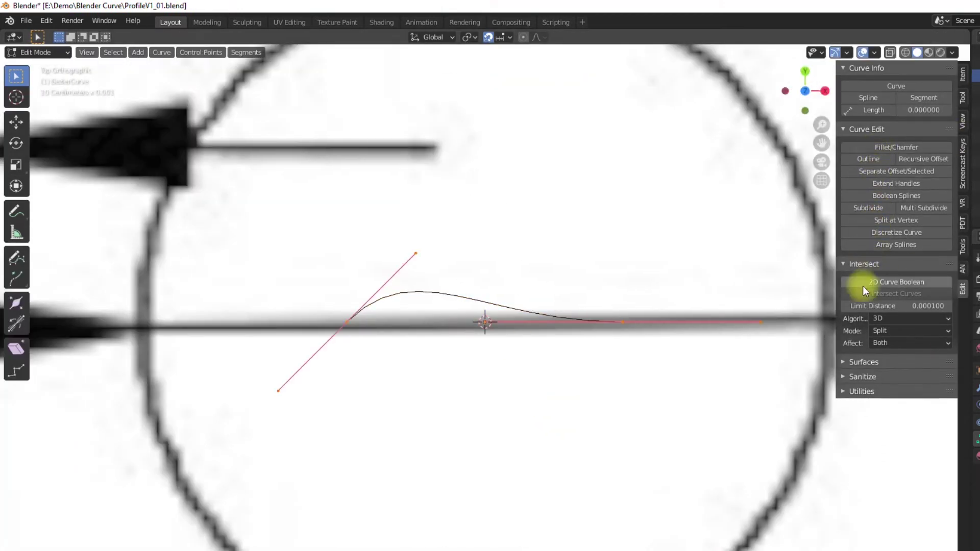
click(862, 362)
click(850, 433)
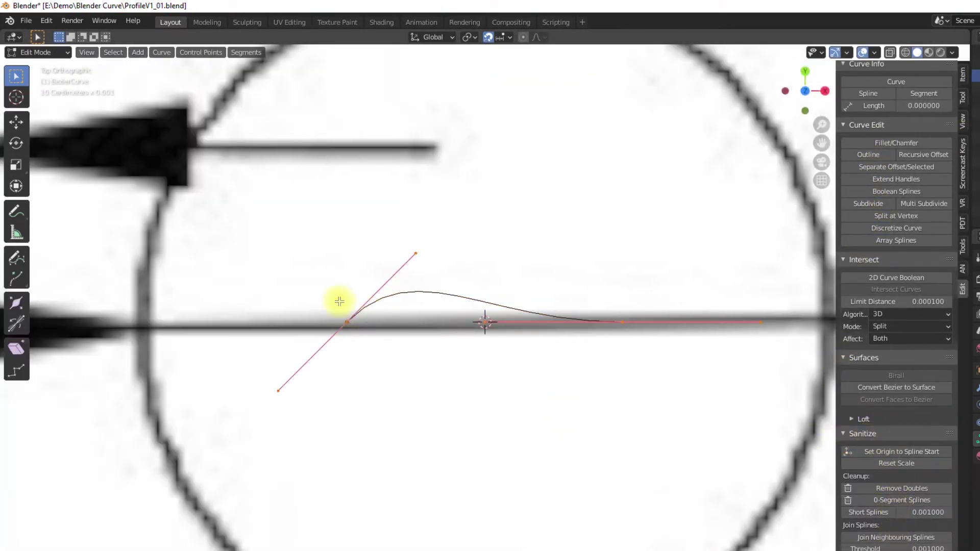
scroll(513, 349, down, 10)
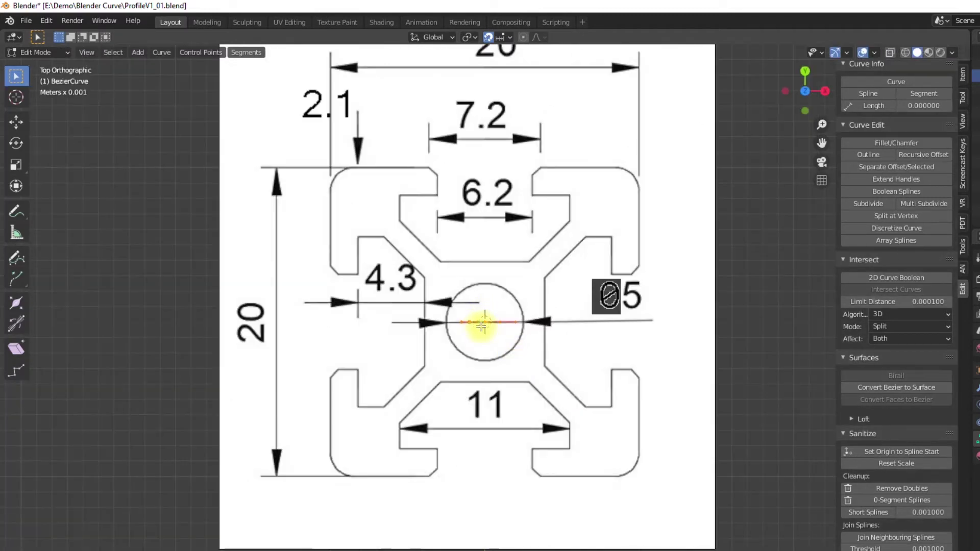
scroll(481, 327, up, 6)
key(Tab)
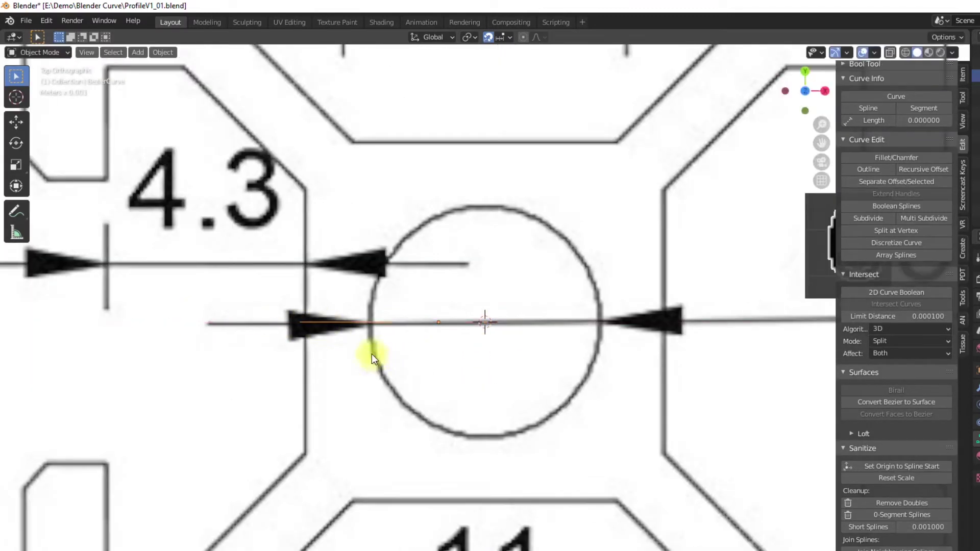
drag(379, 325, 392, 272)
right_click(393, 273)
key(ctrl+z)
key(ctrl+z)
key(ctrl+z)
Move and rotate the curve's control points onto the vertical inner edge beside the 4.3 dimension
key(g)
click(306, 190)
key(Tab)
key(Tab)
click(346, 324)
key(g)
click(302, 325)
drag(303, 325, 387, 323)
key(r)
click(260, 265)
click(300, 184)
Set the control points' handle type to Vector and place the end point on the inner corner above the 4.3 dimension
click(200, 52)
mouse_move(214, 131)
click(305, 143)
key(g)
click(303, 188)
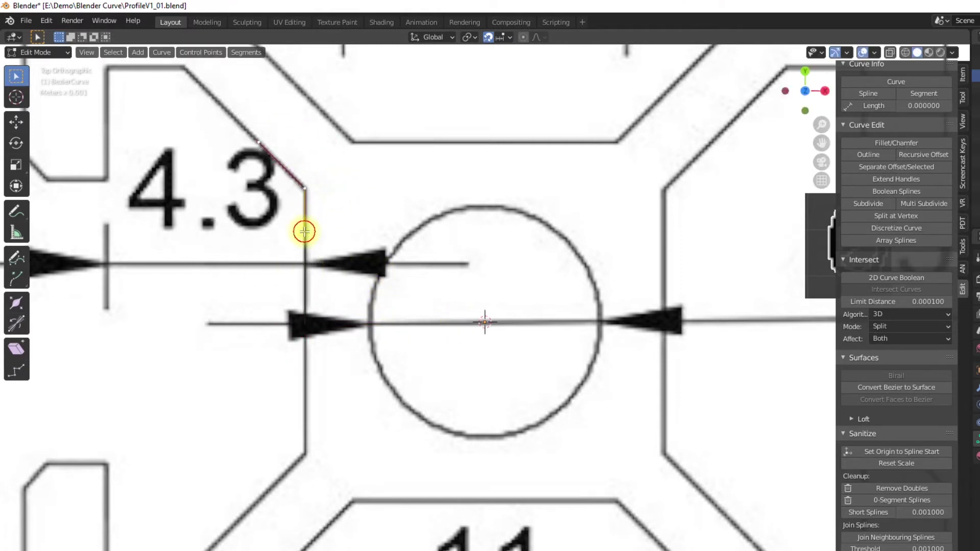
key(Tab)
key(Tab)
click(319, 326)
click(311, 190)
Extrude the curve along the diagonal edge and the short horizontal edge above 4.3, flattening the segment by scaling Y to 0
key(e)
click(179, 71)
key(e)
click(102, 71)
scroll(163, 66, down, 2)
key(s)
key(y)
key(0)
click(299, 221)
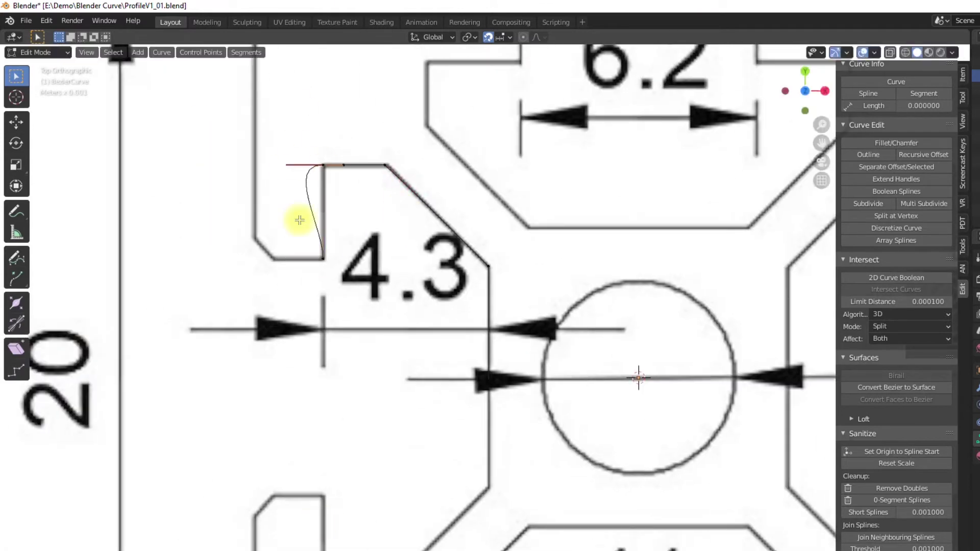
Place the end point on the lower corner of the side lip and extrude along X to the start of its chamfer
key(g)
click(341, 263)
key(e)
key(x)
click(293, 245)
key(e)
scroll(212, 173, down, 2)
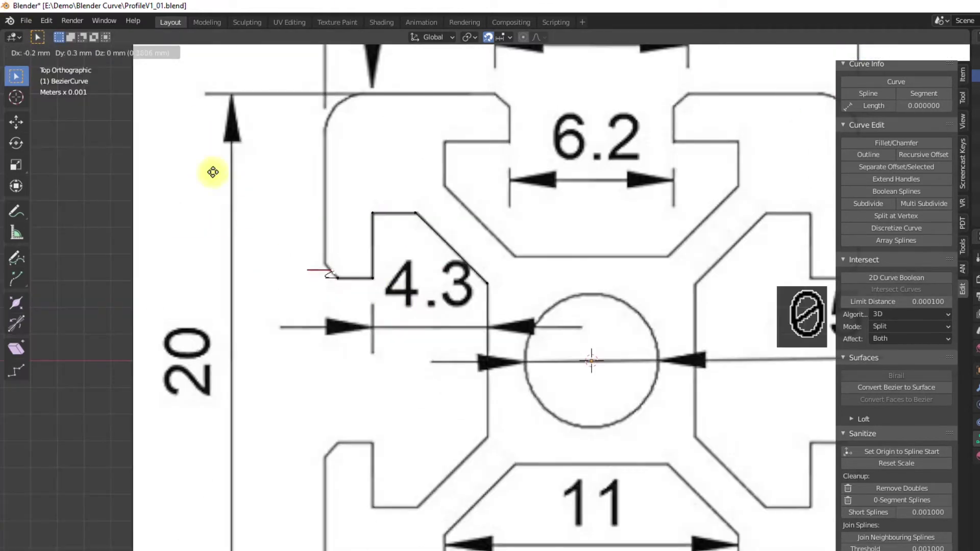
click(212, 173)
scroll(282, 238, up, 6)
click(372, 360)
key(g)
right_click(442, 350)
click(448, 356)
key(x)
click(485, 389)
key(Tab)
click(455, 315)
middle_drag(503, 365, 468, 381)
key(KP_7)
key(Tab)
key(g)
click(497, 197)
drag(444, 177, 498, 301)
right_click(475, 234)
key(ctrl+z)
key(ctrl+z)
key(ctrl+z)
key(ctrl+z)
Extrude the curve across the side lip's chamfer to the outer edge and set the handle type to Vector
key(e)
click(425, 325)
right_click(350, 252)
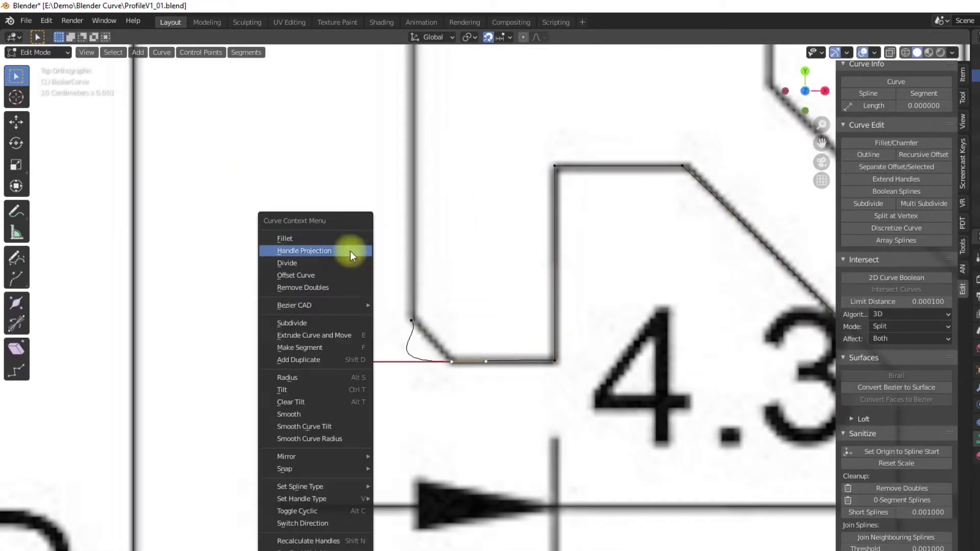
key(v)
key(v)
Extrude the curve up the outer side edge, across the rounded corner and along X on the profile's upper edge
scroll(483, 322, down, 4)
key(e)
click(449, 122)
key(e)
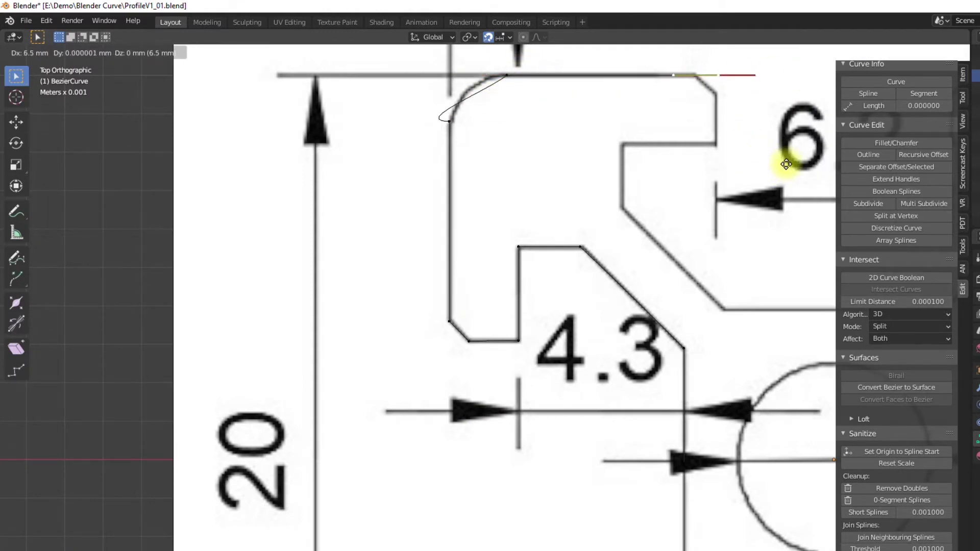
key(y)
key(x)
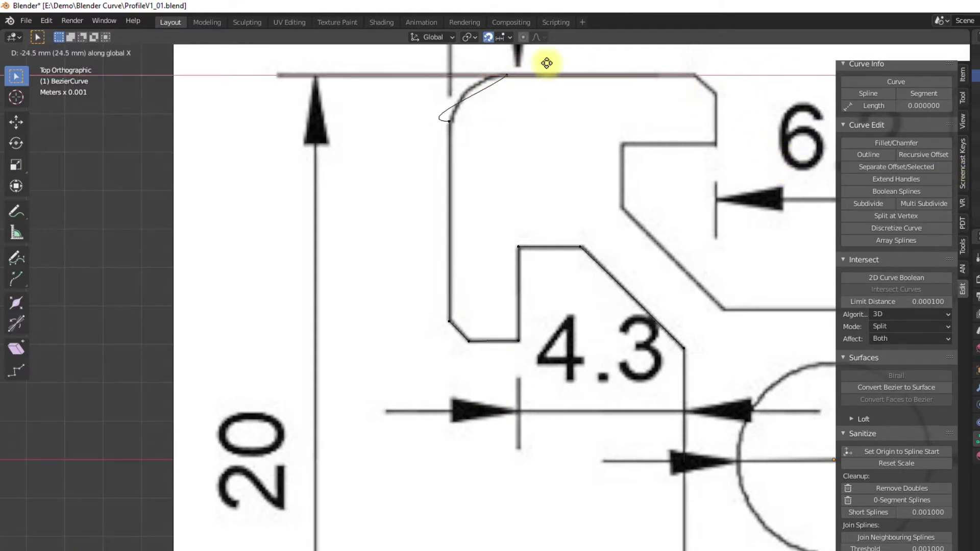
click(672, 118)
key(g)
key(x)
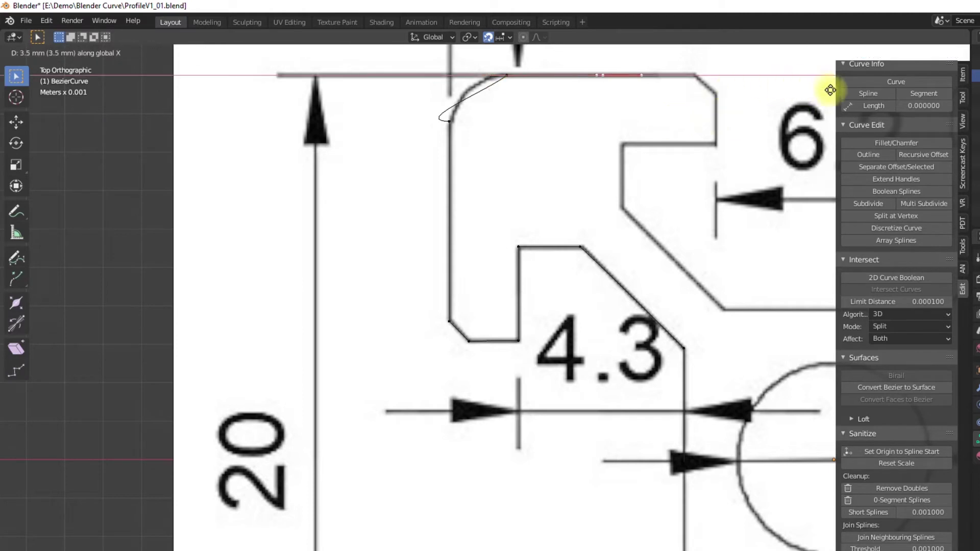
click(904, 88)
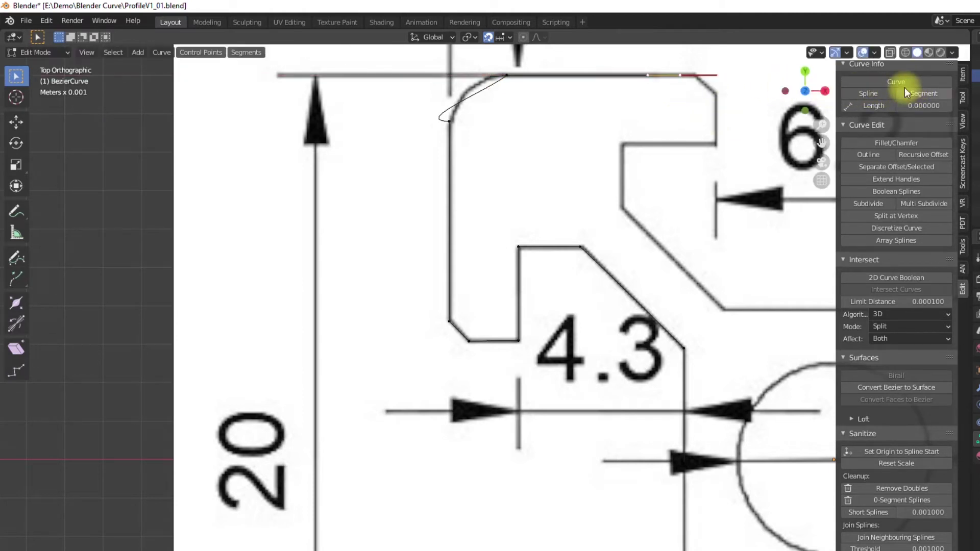
Extrude the curve down the upper slot's lip, inward along its underside and down to the start of the diagonal edge
key(e)
click(743, 125)
key(e)
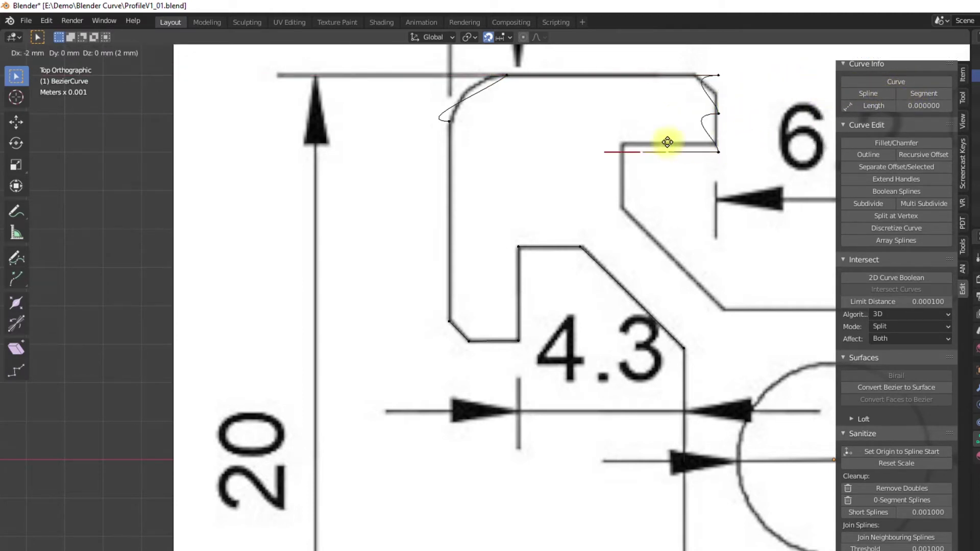
click(617, 198)
key(e)
click(632, 279)
Extrude the curve down the upper slot's diagonal edge to its lower end and align the handles with the drawn edges
key(e)
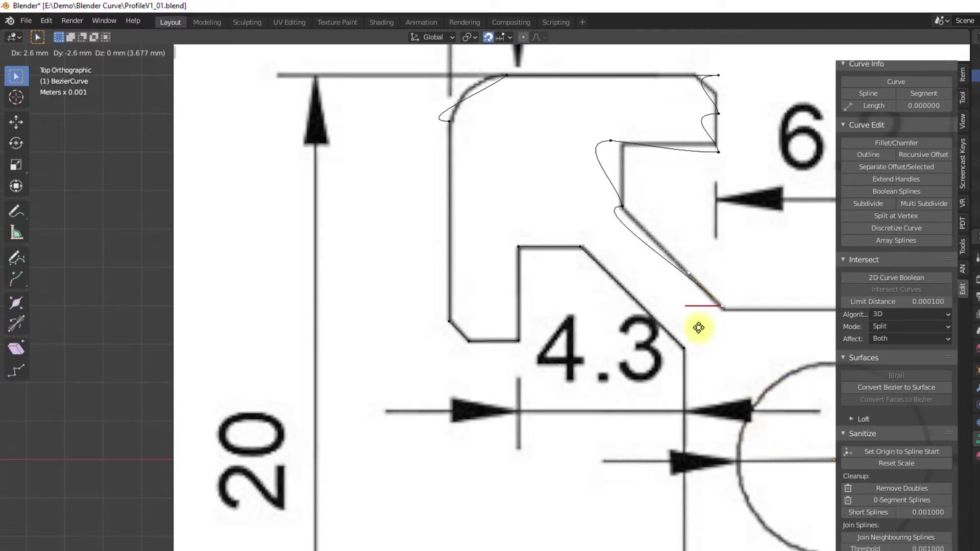
click(697, 278)
key(g)
click(763, 316)
click(615, 205)
key(g)
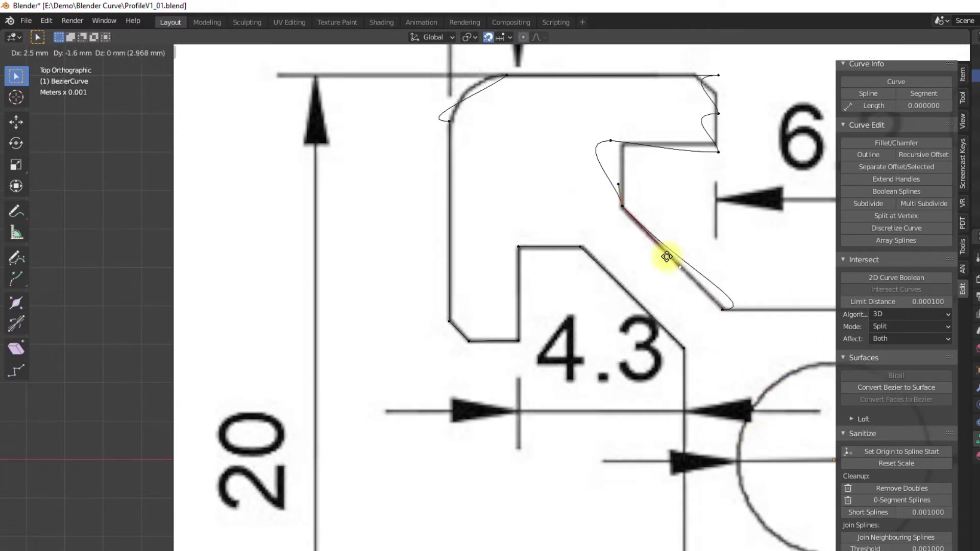
click(669, 257)
click(615, 148)
key(g)
click(750, 265)
Adjust the handles at both ends of the rounded outer corner so the curve follows the drawn arc
click(449, 122)
key(g)
click(475, 97)
key(g)
click(465, 199)
click(507, 75)
key(g)
key(x)
click(531, 84)
click(455, 125)
key(g)
click(453, 105)
Straighten the curve around the upper lip by aligning the handles of its chamfer and underside points with the drawn edges
scroll(523, 96, up, 2)
scroll(561, 113, down, 4)
scroll(608, 131, up, 4)
key(g)
click(412, 517)
click(589, 360)
key(g)
click(584, 331)
click(529, 330)
key(g)
click(584, 365)
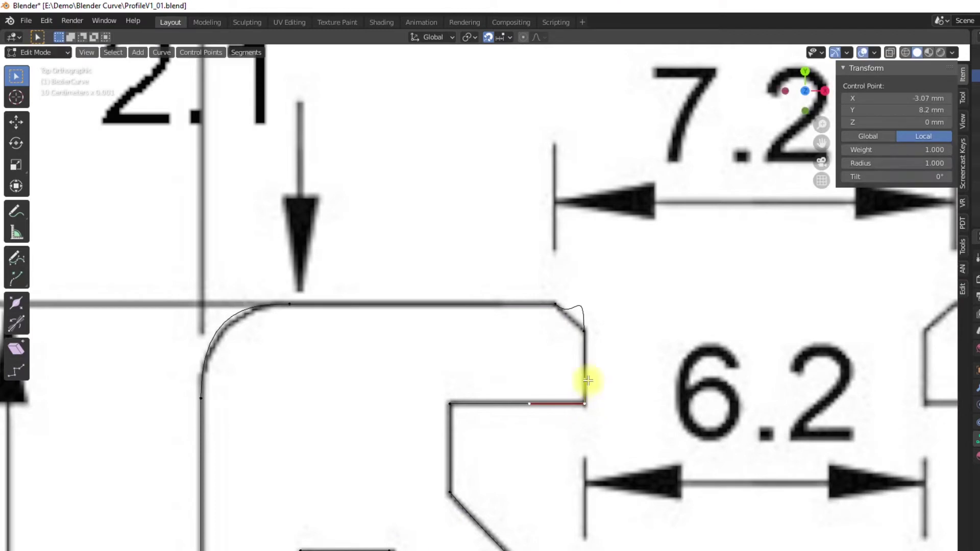
scroll(502, 486, down, 6)
scroll(502, 486, up, 2)
click(615, 475)
key(g)
click(624, 483)
Set the point where the side slot's diagonal begins to X -6.6 mm and Y 5.5 mm
scroll(590, 434, down, 1)
click(504, 473)
drag(910, 101, 904, 105)
click(407, 315)
click(371, 352)
click(447, 414)
click(918, 109)
text(5.5)
key(Return)
click(916, 98)
text(-6.6)
key(Return)
Extend the curve from the diagonal's end along the upper slot's floor to the centre line at X 0 mm, Y 3.9 mm
scroll(481, 431, up, 2)
shift+middle_drag(480, 432, 494, 323)
click(337, 358)
drag(359, 155, 365, 155)
click(542, 155)
scroll(557, 216, down, 2)
click(562, 345)
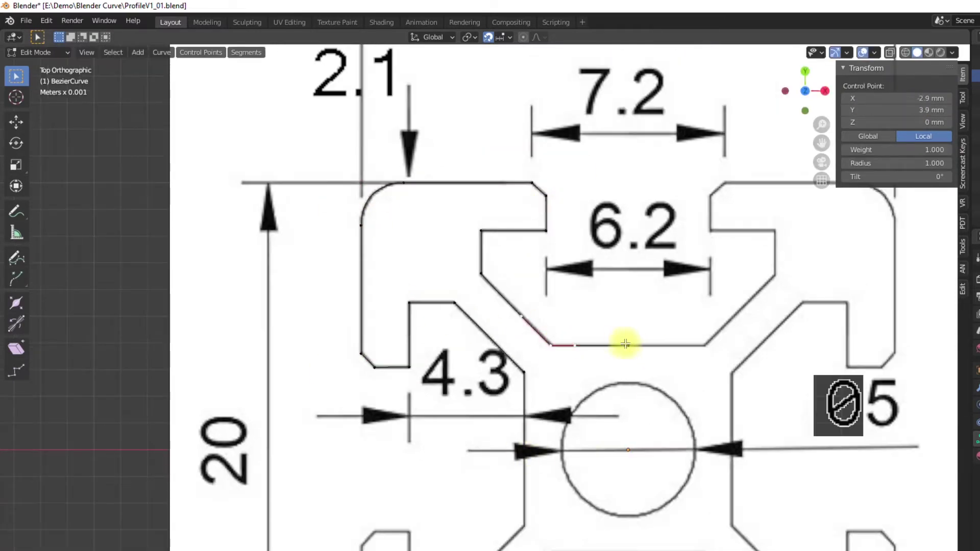
scroll(625, 344, down, 3)
Add an Arc curve at the origin in Object Mode and set its radius to 2.5 mm
key(Tab)
key(shift+a)
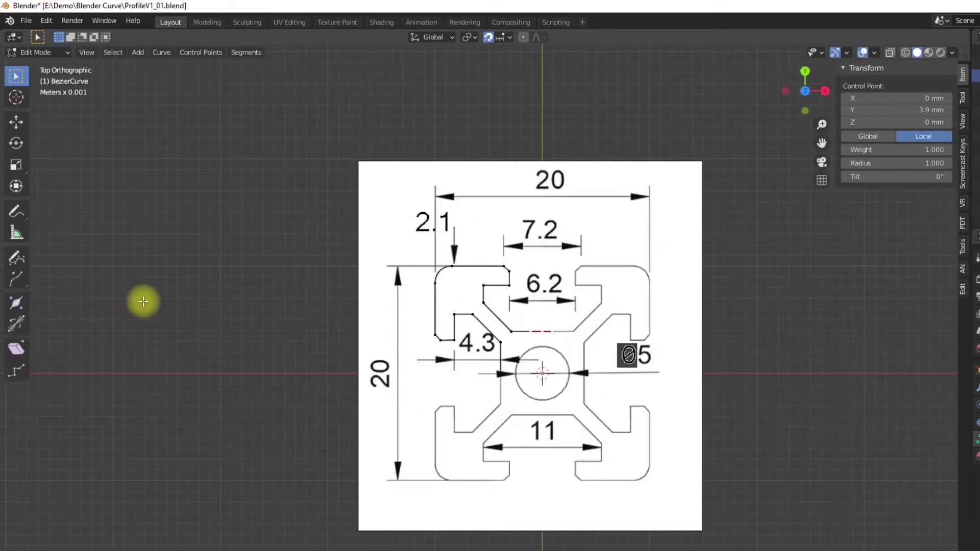
key(Tab)
key(shift+a)
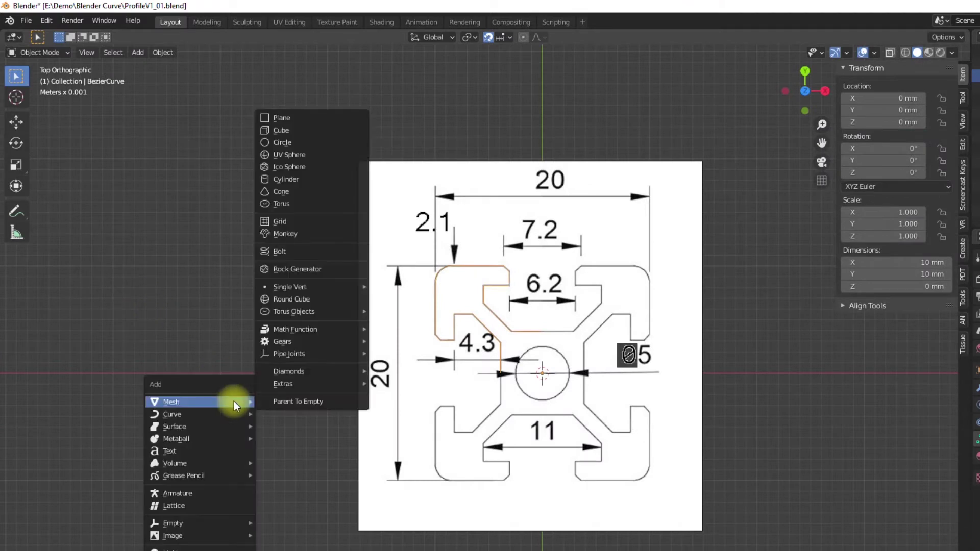
mouse_move(257, 413)
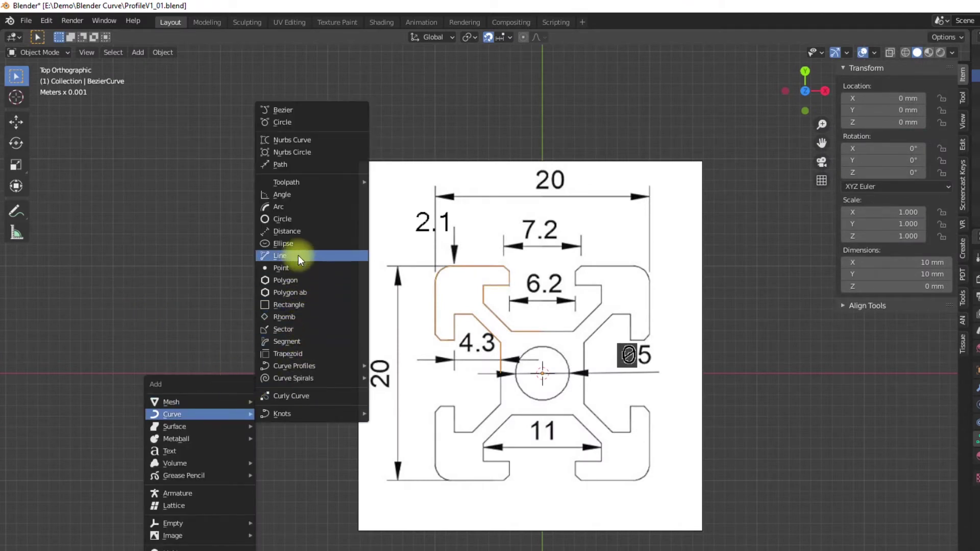
click(295, 208)
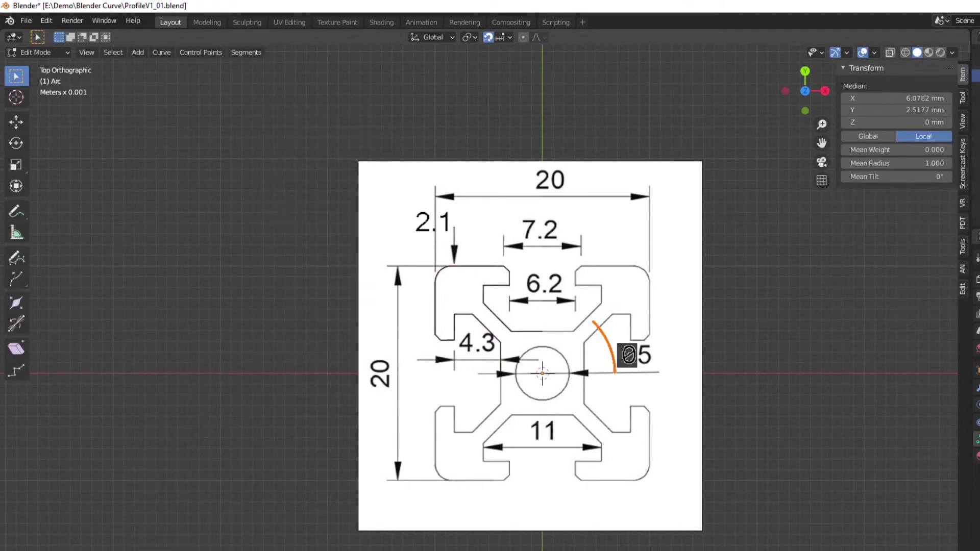
drag(182, 313, 89, 315)
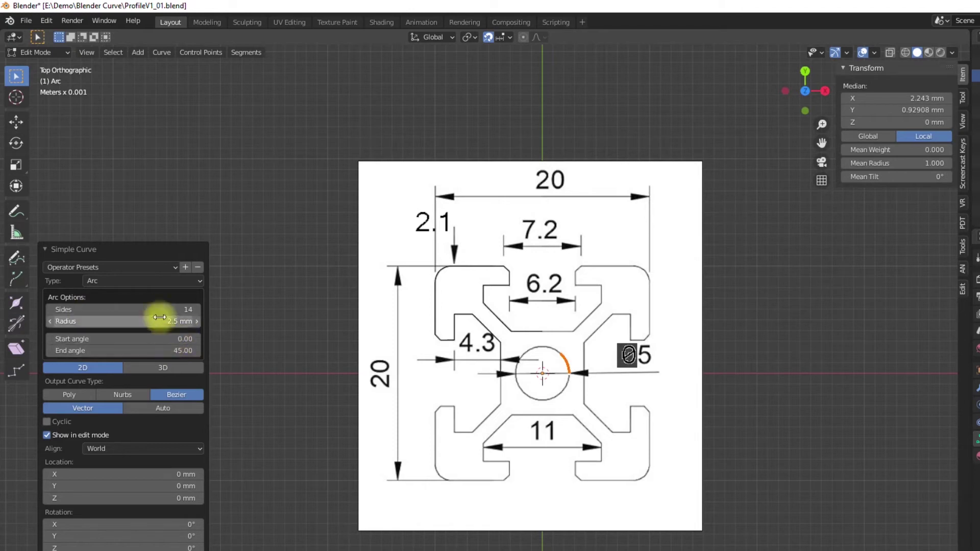
Set the arc to 2 sides with a start angle of 90 and an end angle of 180
drag(170, 313, 144, 310)
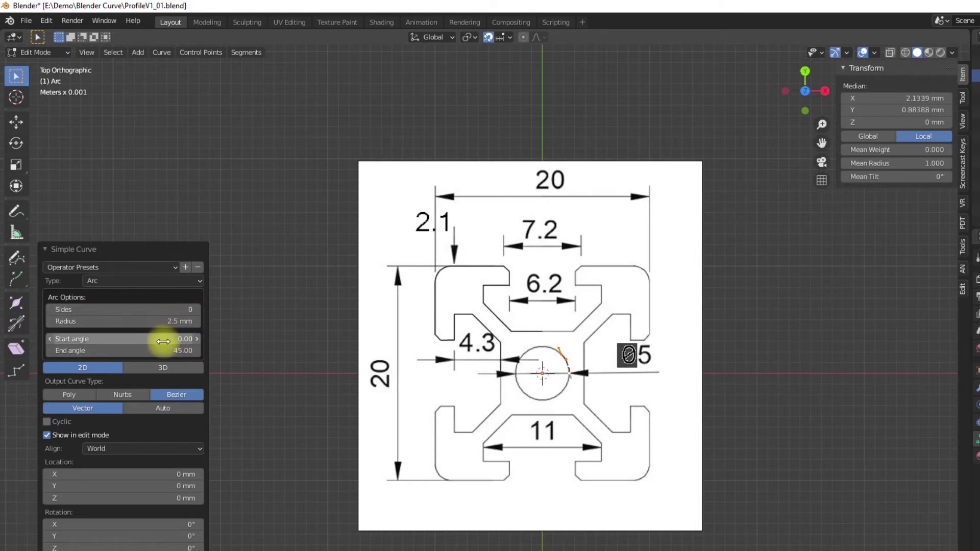
drag(164, 347, 260, 368)
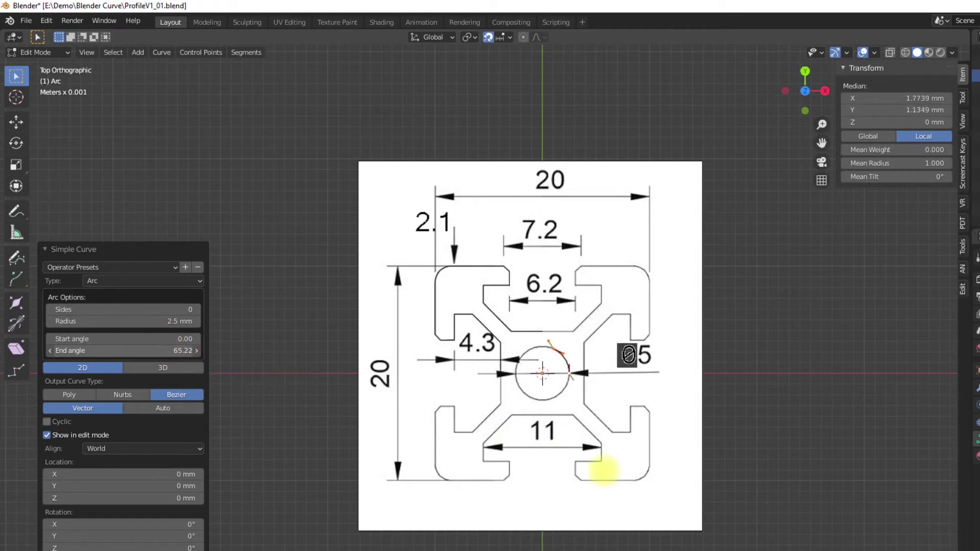
click(165, 352)
text(67.2)
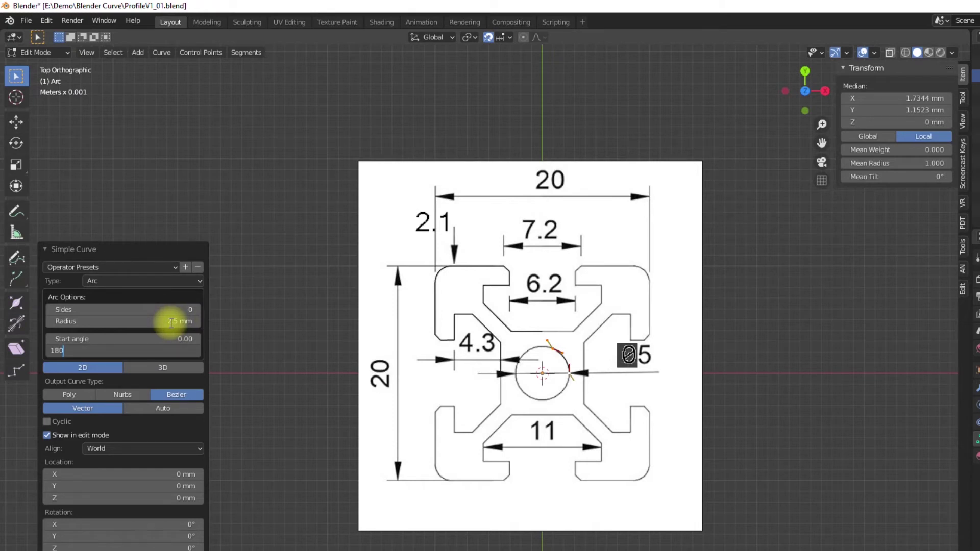
key(Return)
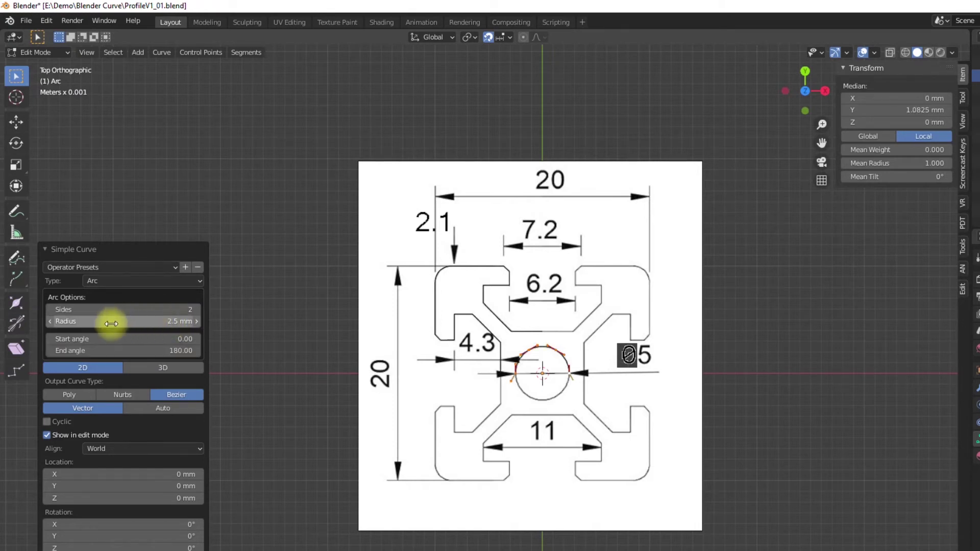
click(165, 339)
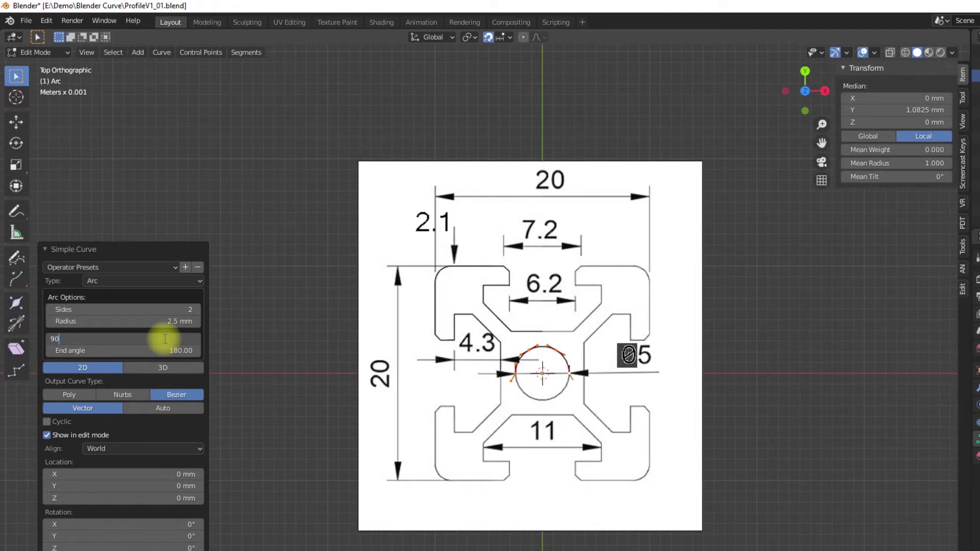
key(Return)
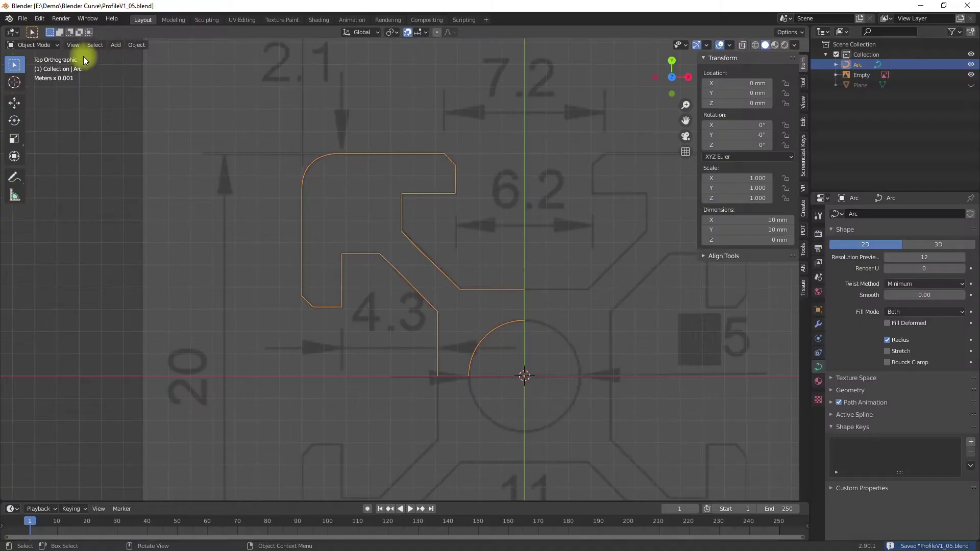
Try to mirror the quarter profile object across the global X axis
click(136, 45)
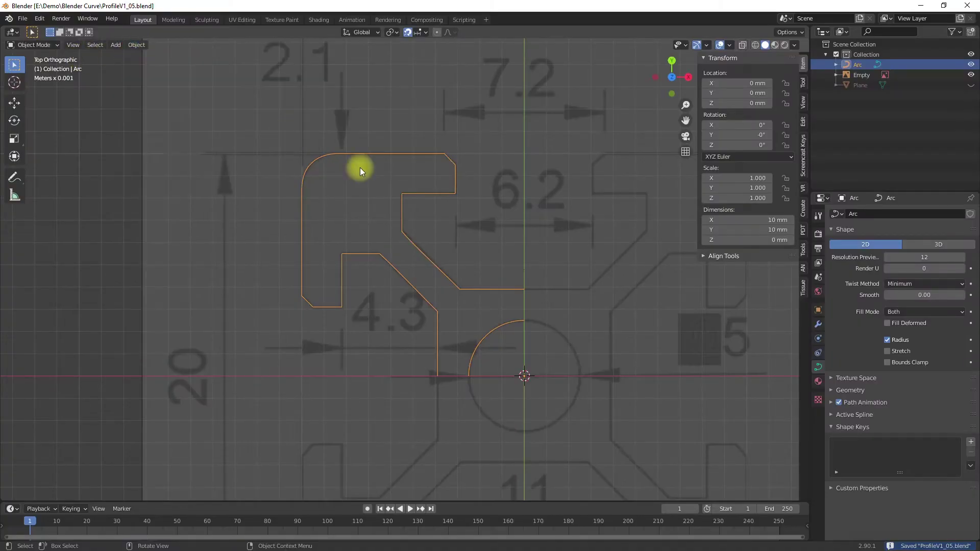
click(136, 45)
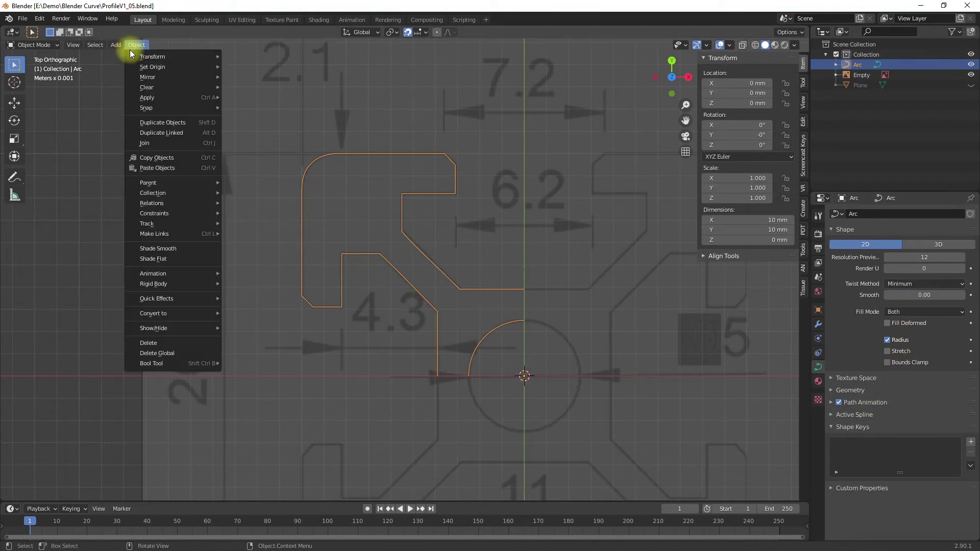
mouse_move(146, 76)
click(247, 92)
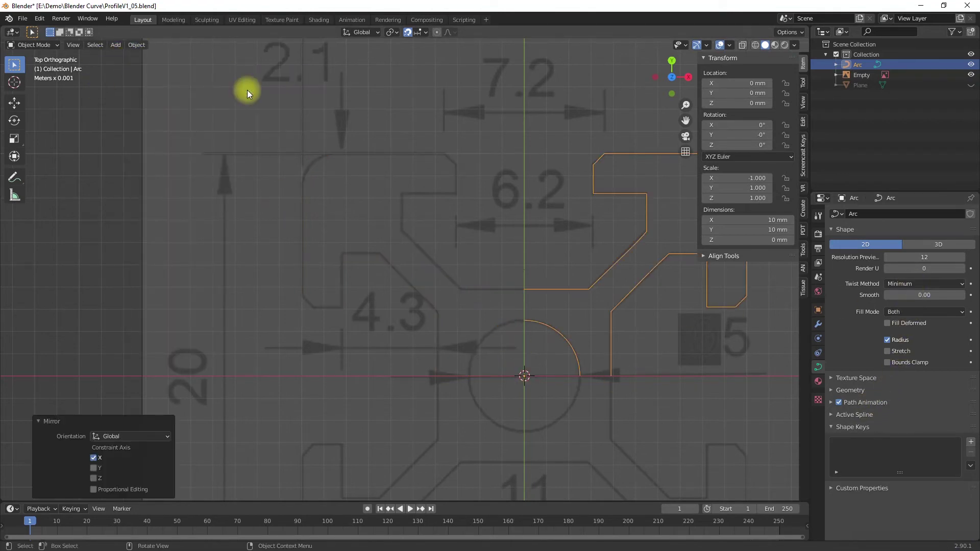
key(ctrl+z)
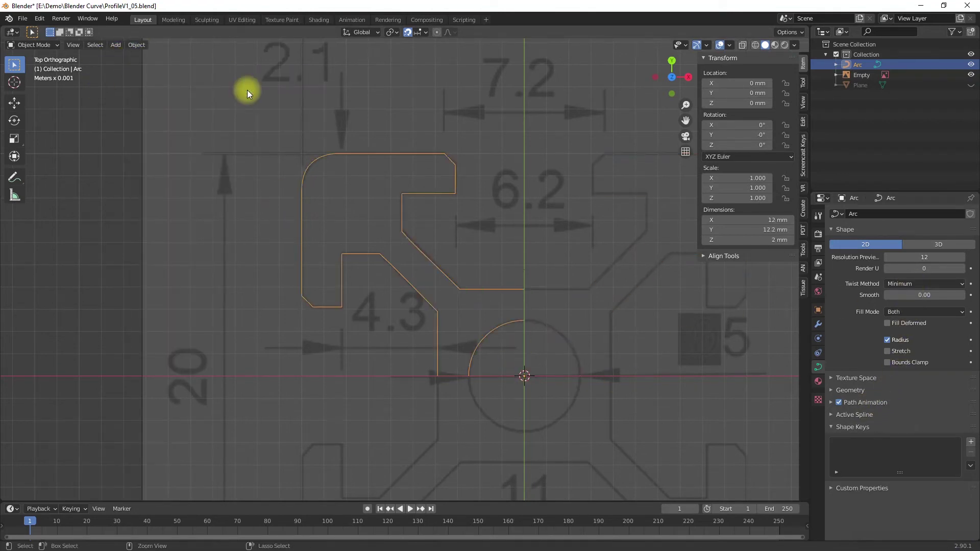
Add two Mirror modifiers to the quarter profile, one on the X axis and one on the Y axis only
click(818, 324)
click(849, 214)
click(821, 291)
click(946, 254)
click(938, 267)
click(946, 254)
click(939, 277)
click(923, 374)
click(897, 374)
scroll(513, 315, down, 3)
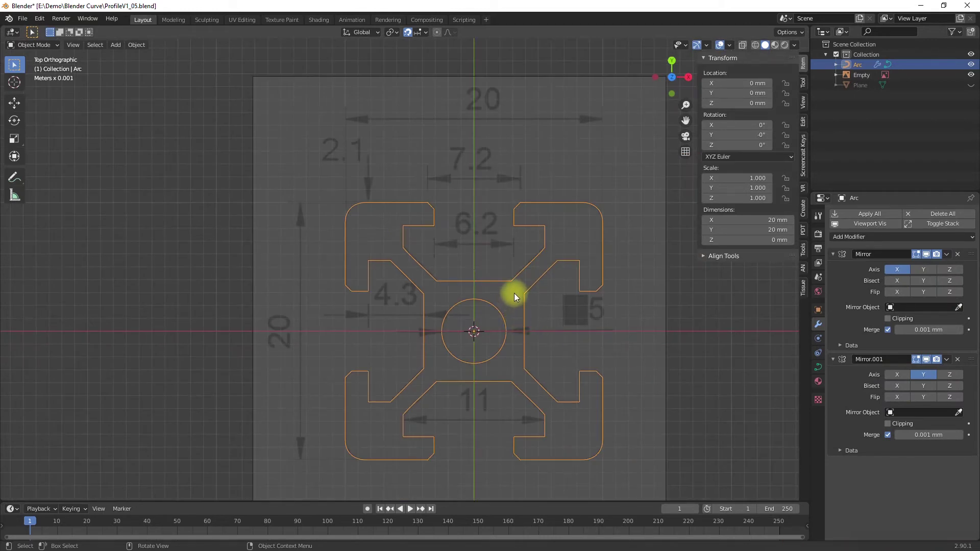
Convert the mirrored profile curve to a mesh and check its vertices in Edit Mode
mouse_move(532, 317)
middle_down()
mouse_move(527, 236)
mouse_move(521, 245)
mouse_move(538, 307)
mouse_move(625, 245)
mouse_move(505, 265)
mouse_move(532, 268)
mouse_move(532, 313)
middle_up()
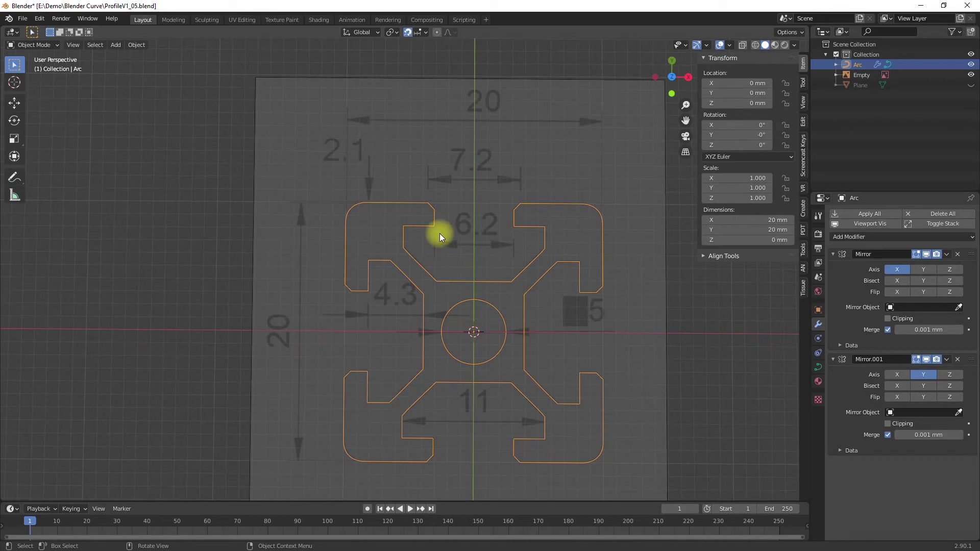
key(Tab)
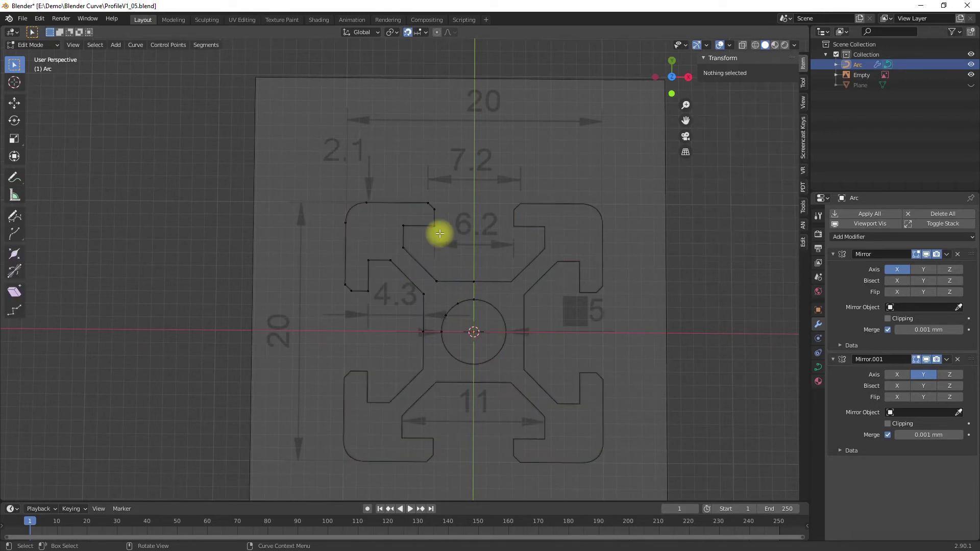
key(Tab)
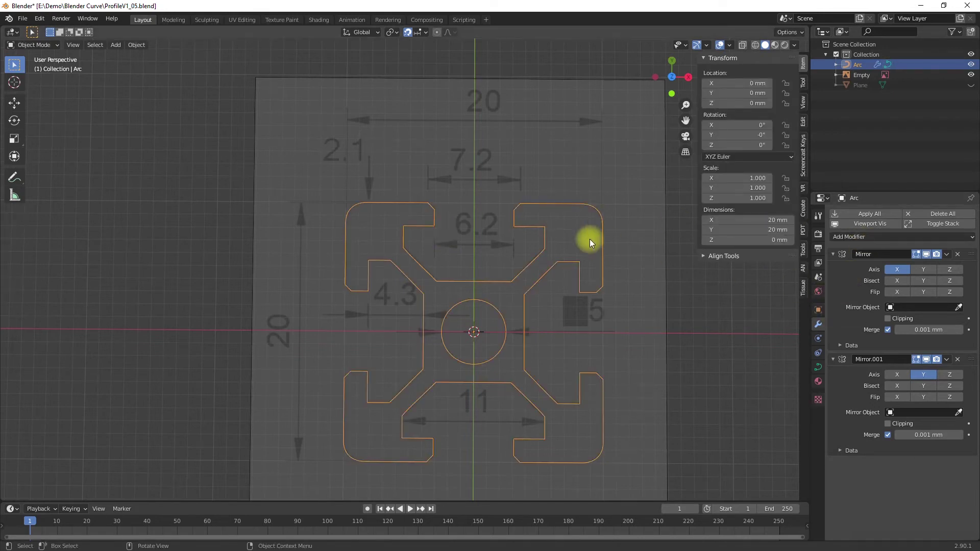
click(139, 46)
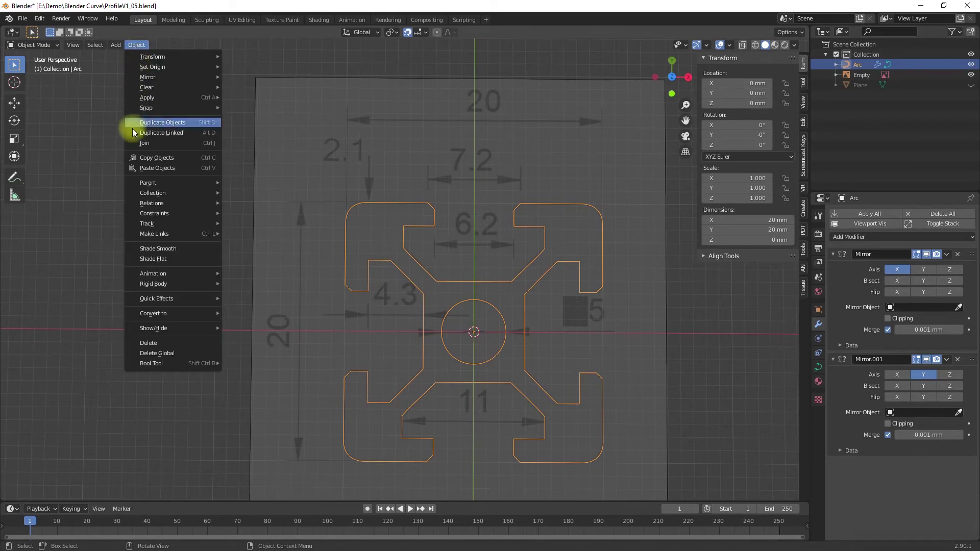
mouse_move(174, 317)
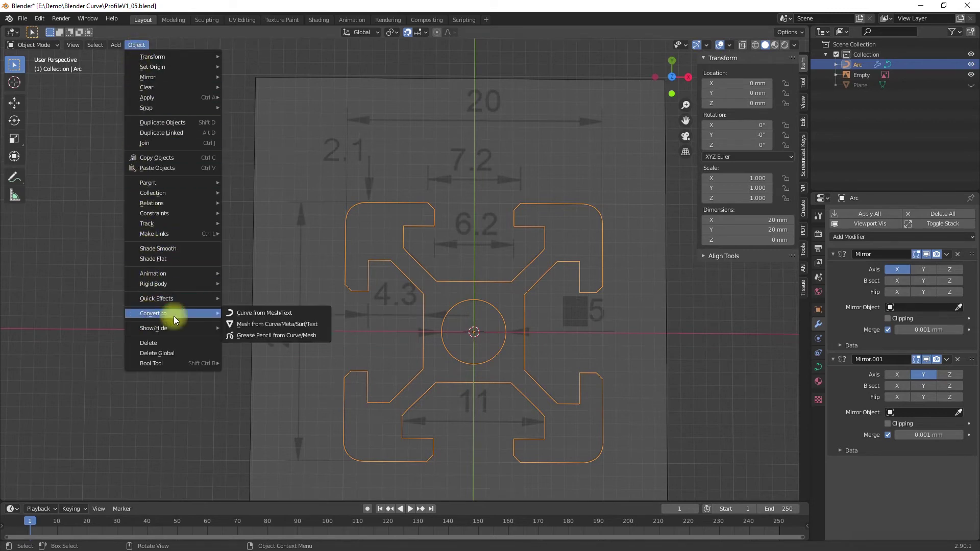
click(247, 325)
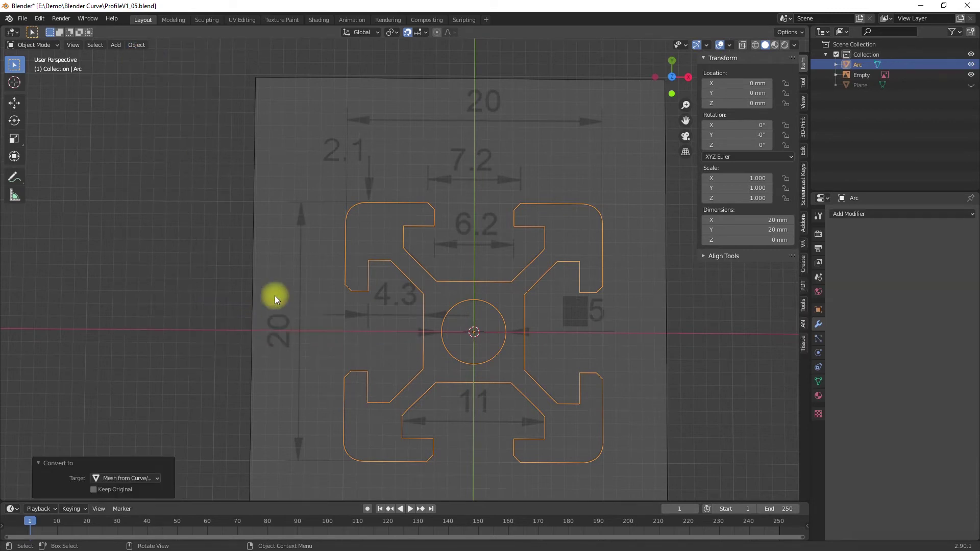
key(Tab)
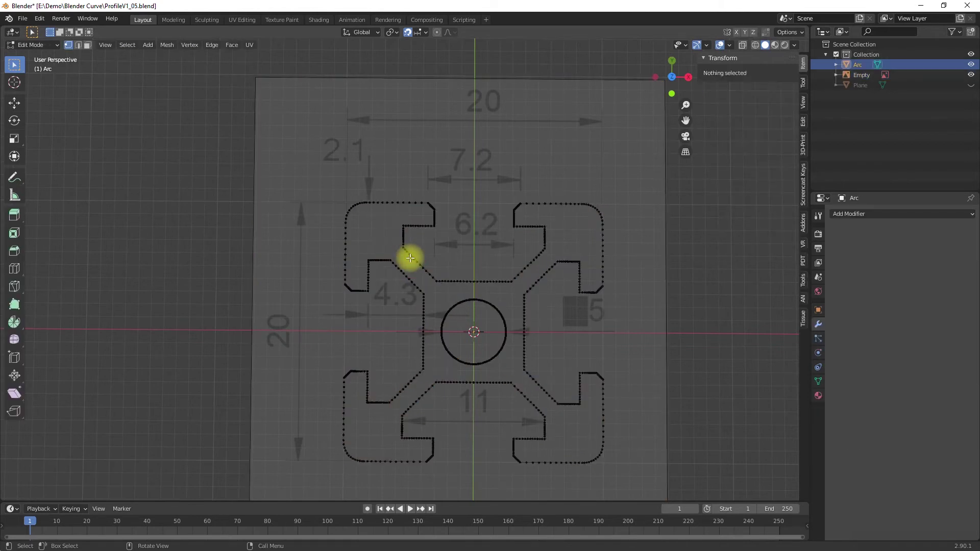
key(ctrl+z)
Convert the profile mesh back to a curve and open its geometry settings in the curve data
click(137, 45)
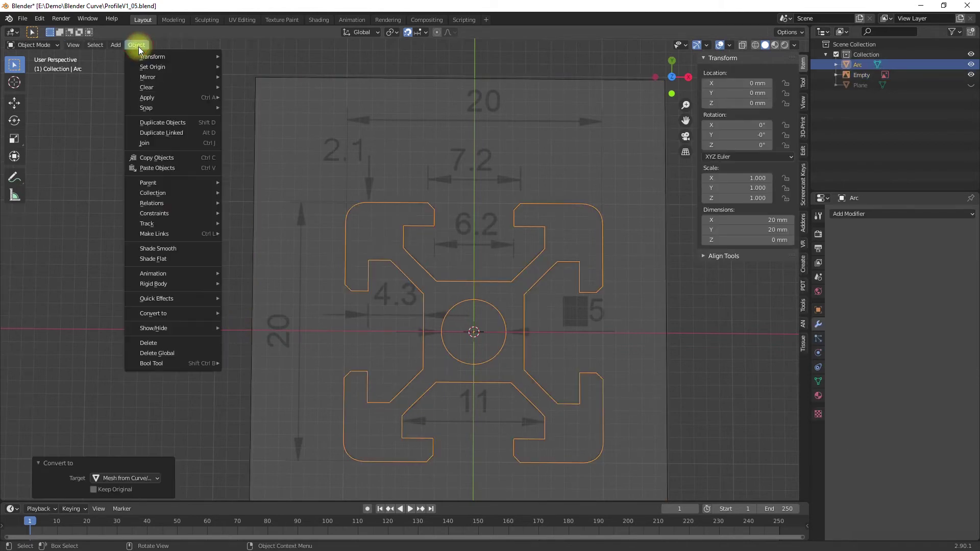
mouse_move(219, 319)
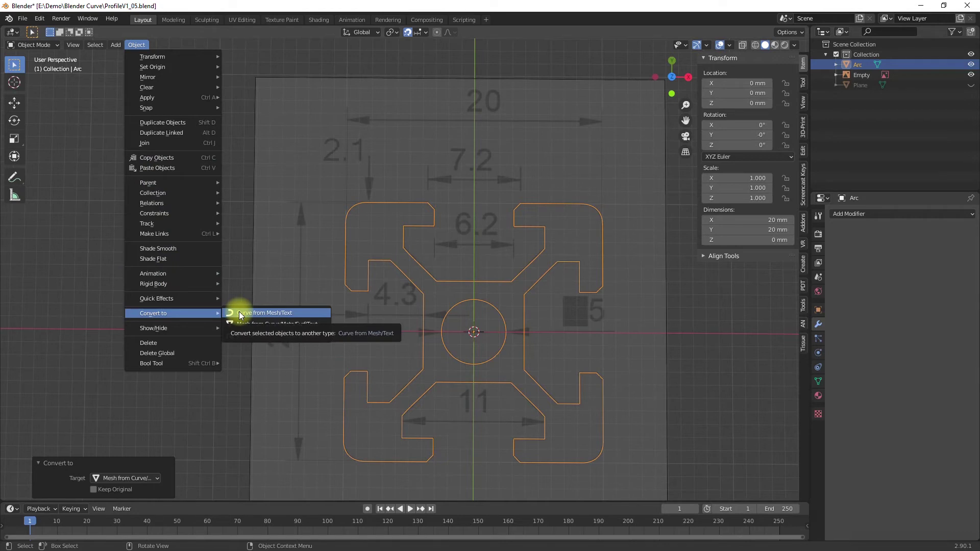
click(265, 313)
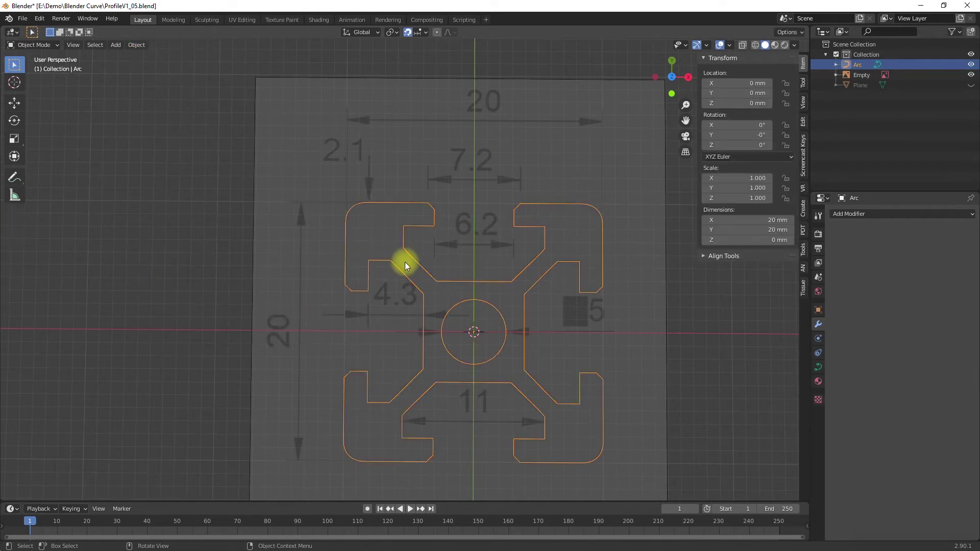
middle_drag(494, 338, 499, 272)
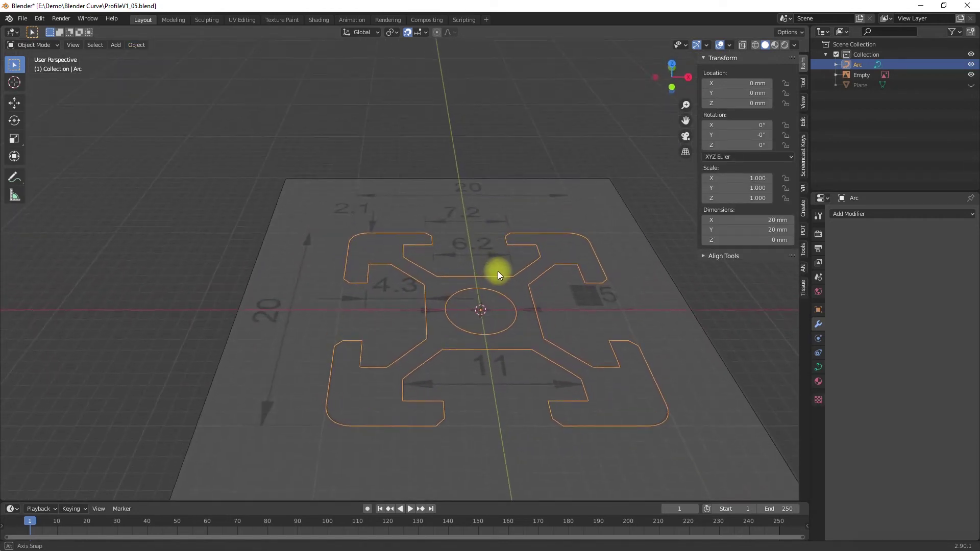
click(818, 368)
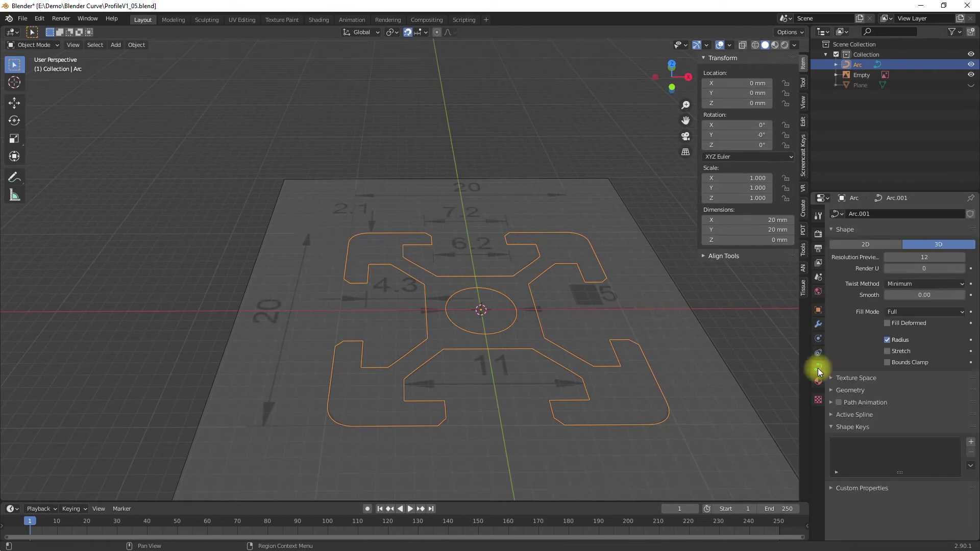
click(837, 391)
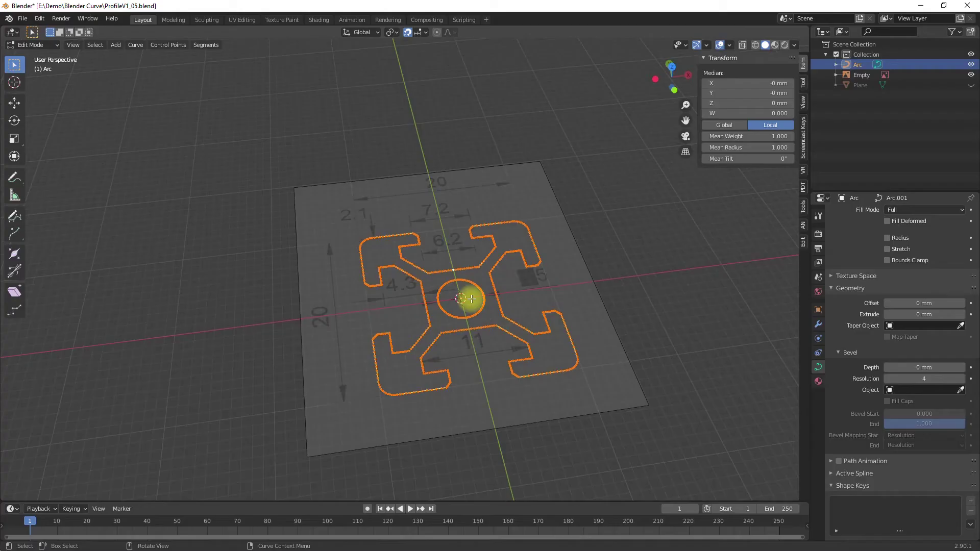
Add a Bezier curve at the origin and flatten it in top view by scaling it to 0 along Y
key(shift+a)
click(531, 271)
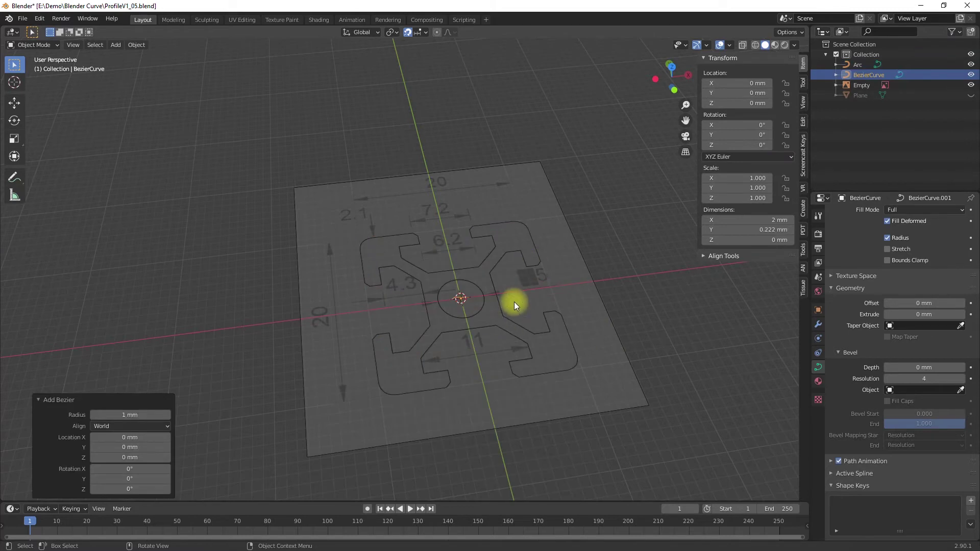
key(KP_7)
scroll(608, 370, up, 5)
key(Tab)
key(s)
key(y)
key(0)
key(Return)
Select all points of the flattened Bezier curve and set its origin to the spline start
click(803, 206)
click(545, 423)
key(Tab)
key(Tab)
key(a)
click(709, 60)
click(803, 102)
click(803, 84)
click(803, 102)
click(803, 206)
click(803, 241)
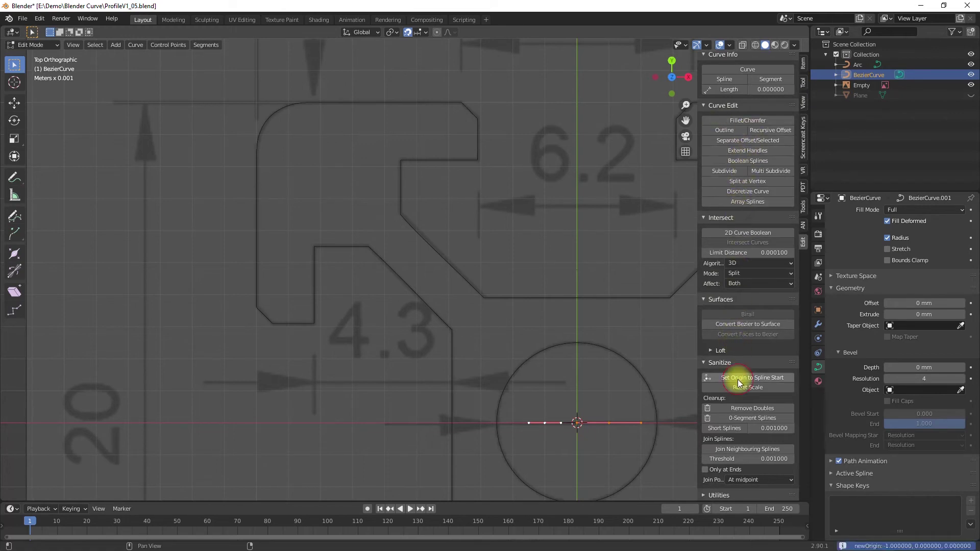
Move the Bezier curve's end point along X so the straight path is about 81 mm long, and leave Edit Mode
scroll(576, 447, down, 5)
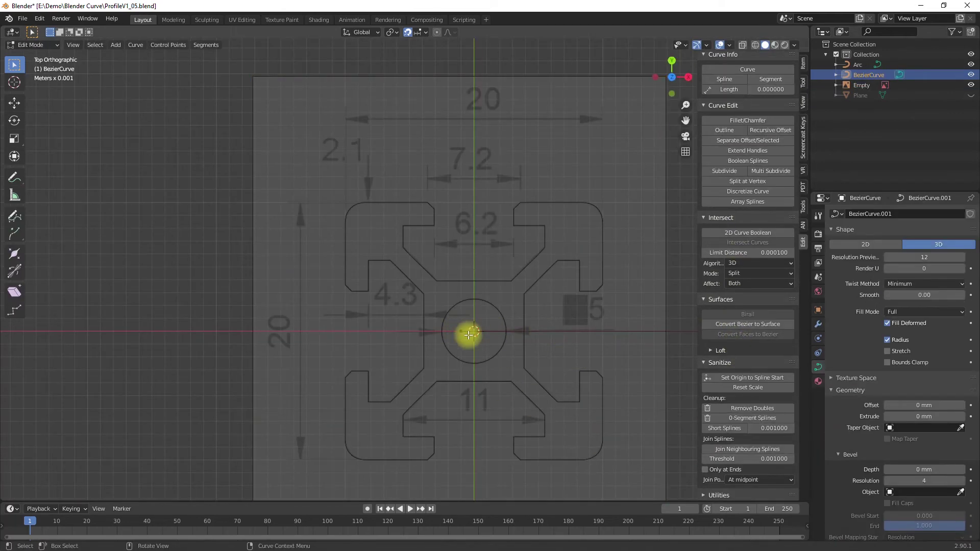
key(g)
click(434, 354)
scroll(534, 302, down, 5)
key(Tab)
scroll(535, 302, down, 4)
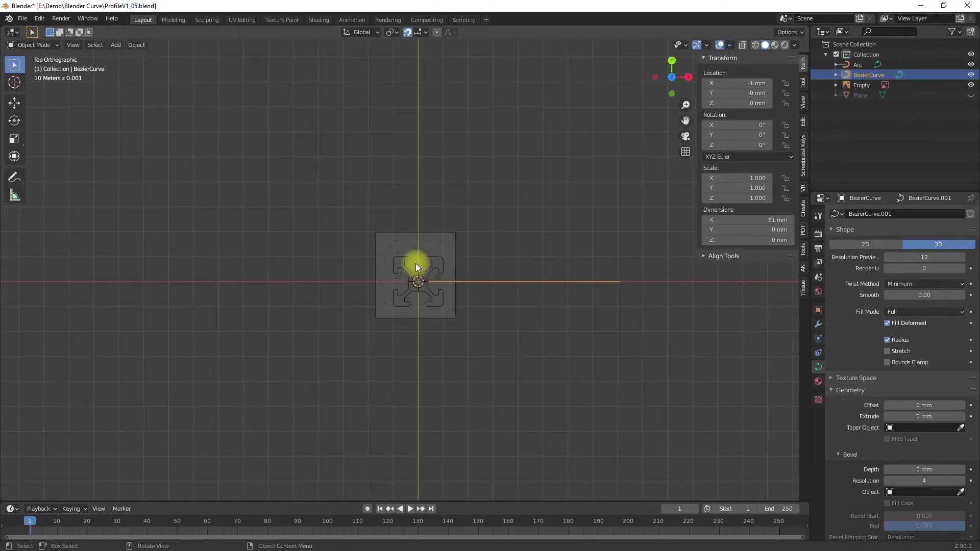
Bevel the Bezier curve with the Arc profile as bevel object and fill its end caps
click(418, 259)
click(554, 280)
click(398, 256)
click(453, 280)
click(818, 324)
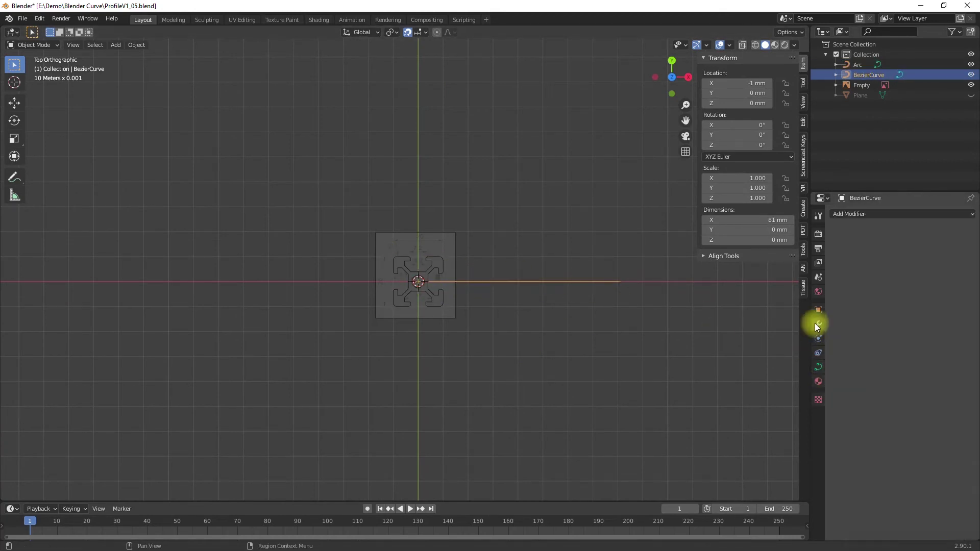
click(818, 367)
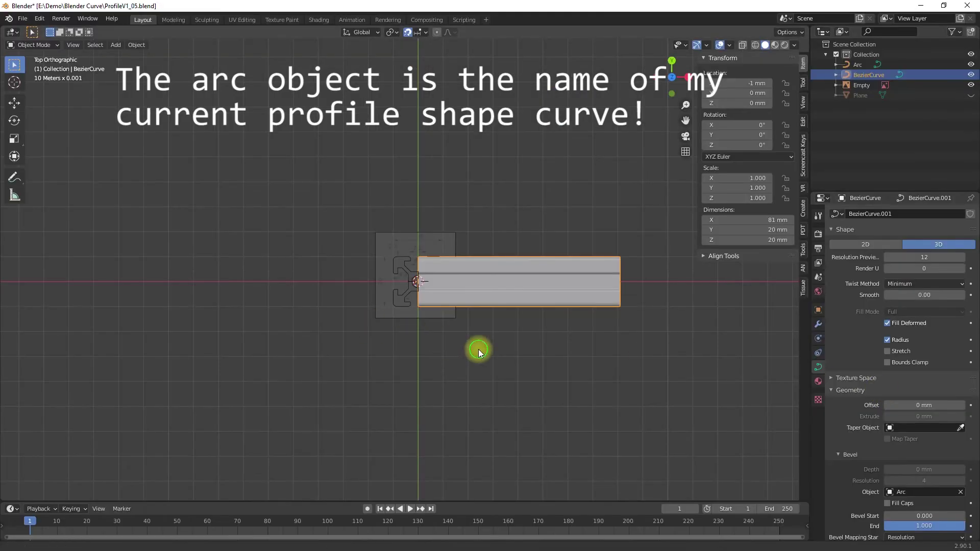
middle_drag(478, 349, 556, 287)
click(888, 503)
middle_drag(511, 336, 499, 286)
Enter Edit Mode on the beveled curve and enable the Screencast Keys display
key(Tab)
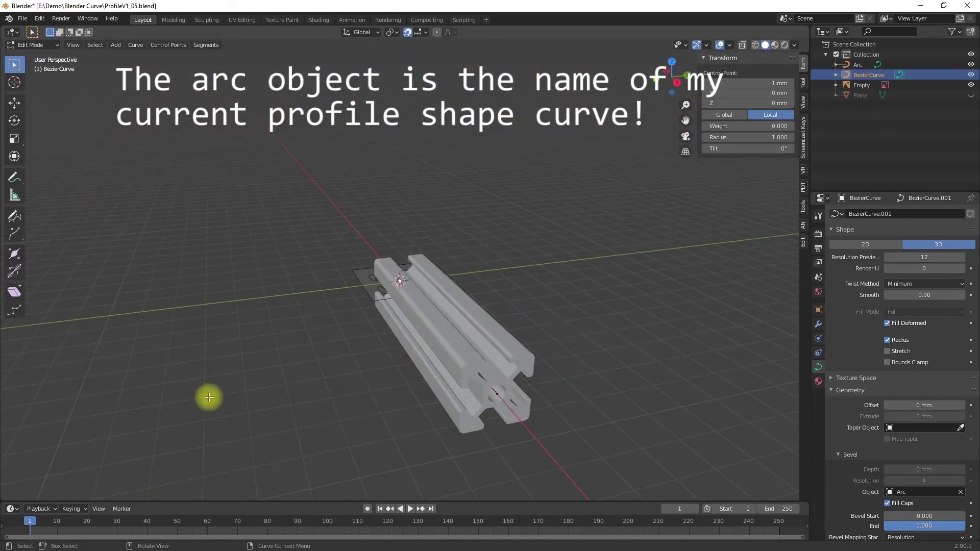
click(805, 129)
click(711, 57)
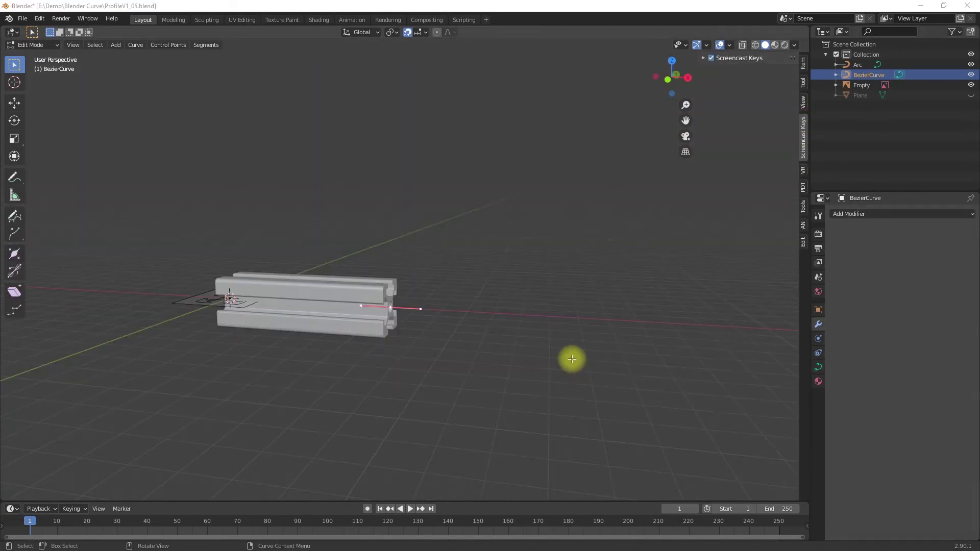
Try twisting and resizing the extrusion through the tilt and radius of the path's end control point
scroll(571, 360, up, 2)
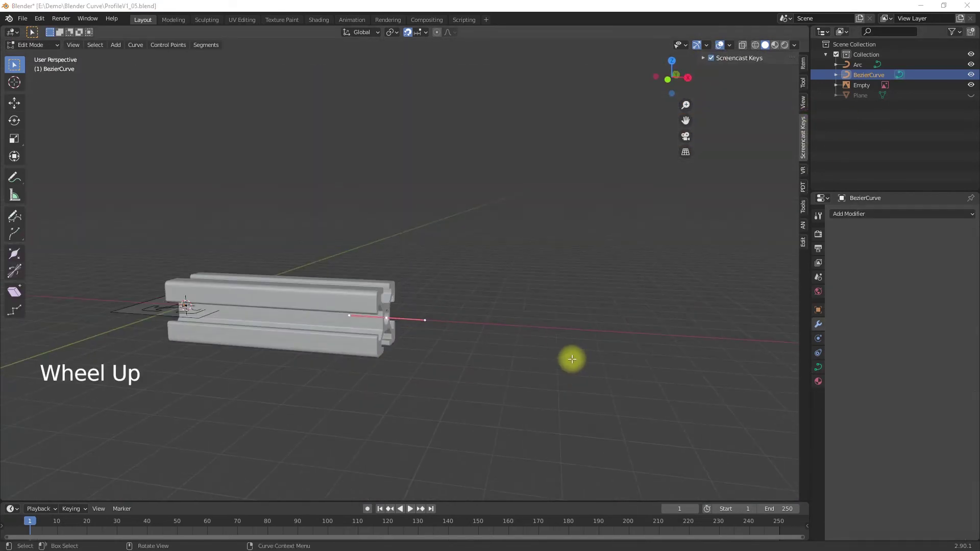
scroll(602, 353, up, 1)
middle_drag(600, 353, 588, 338)
shift+middle_drag(362, 328, 440, 300)
click(396, 292)
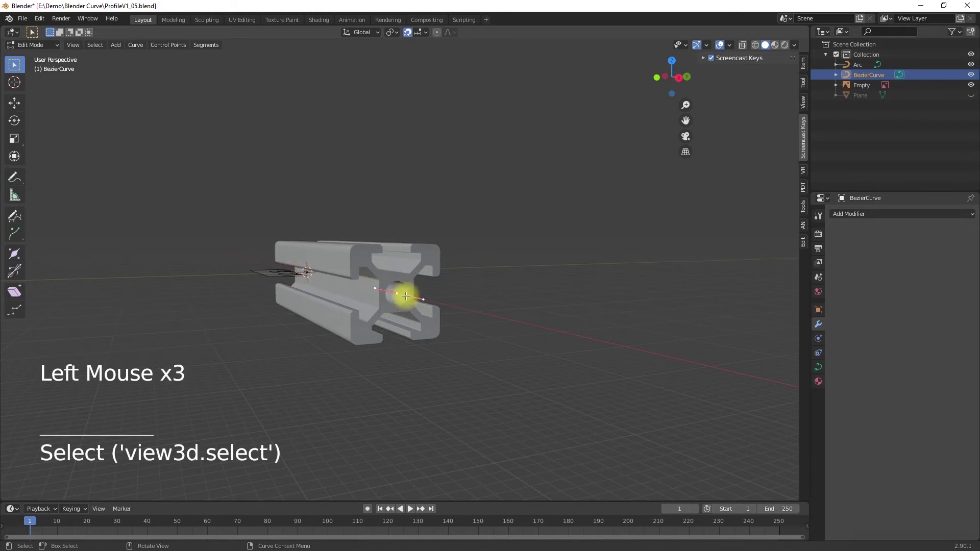
key(ctrl+t)
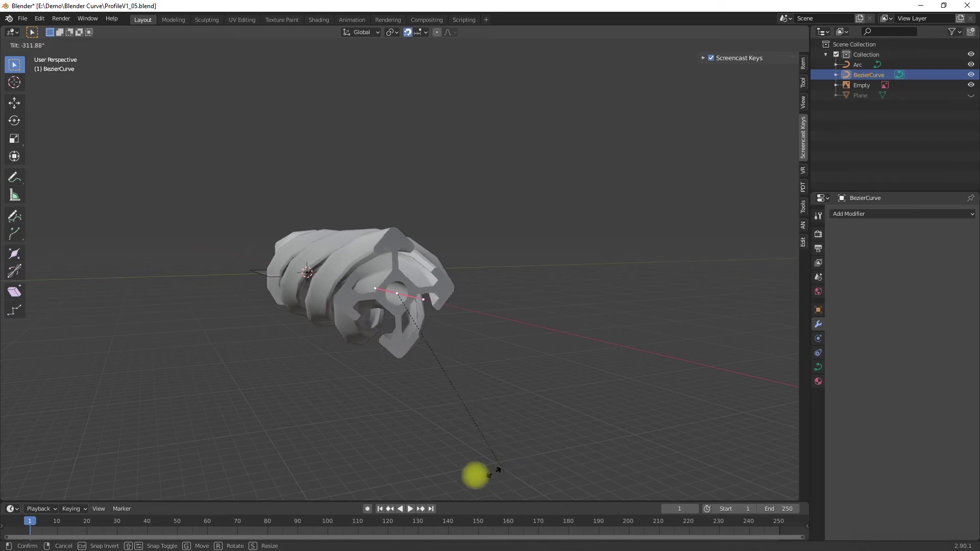
right_click(548, 146)
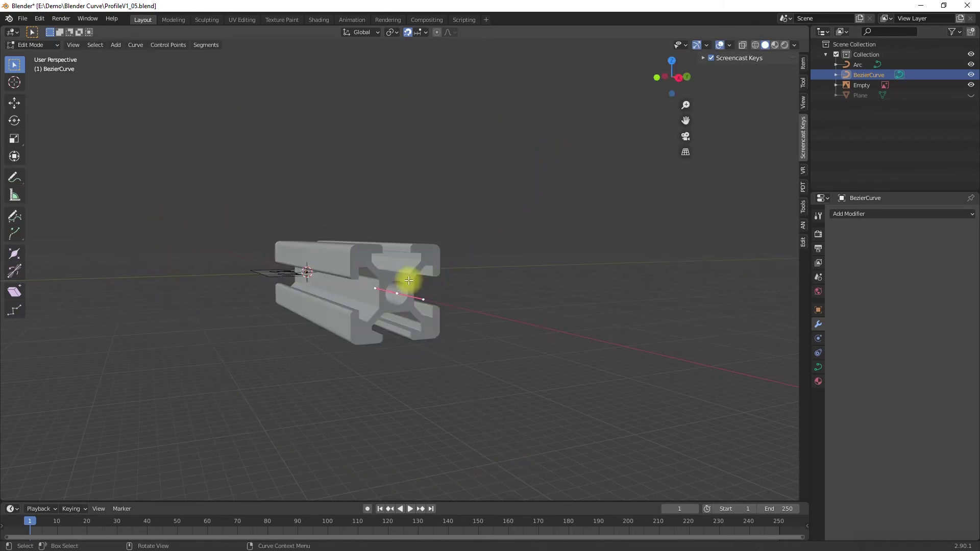
key(alt+s)
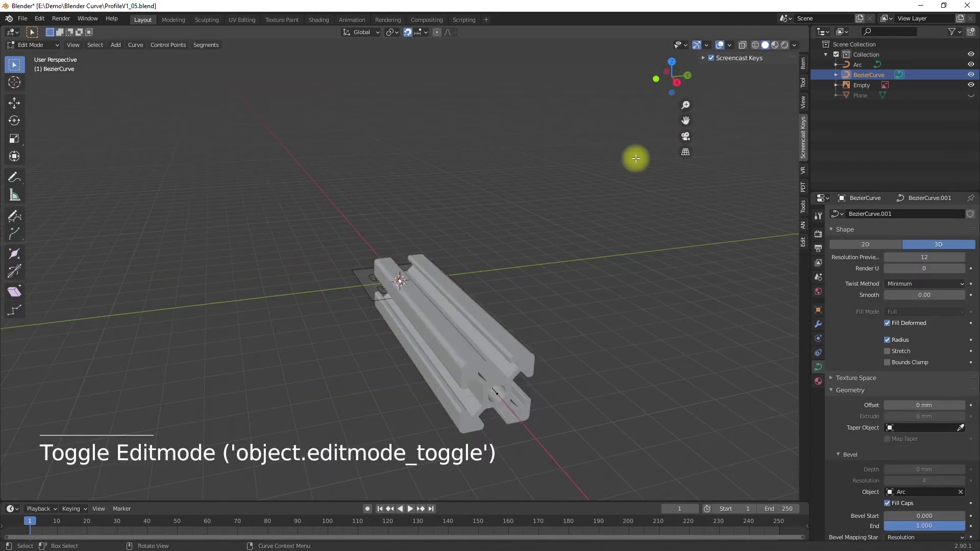
Extrude the path's end point upward twice in Edit Mode, making the second segment about 97 mm high
middle_drag(620, 342, 667, 323)
key(Tab)
key(e)
click(695, 223)
scroll(696, 223, down, 5)
key(e)
click(757, 97)
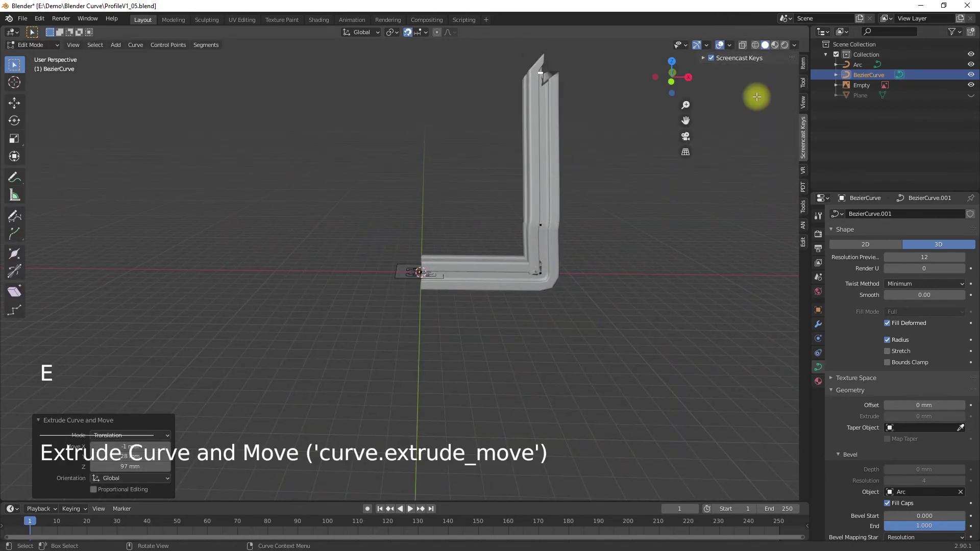
Set the X coordinate of both extruded control points to 100 mm
click(802, 64)
click(757, 83)
text(100)
key(Return)
text(40)
click(541, 225)
click(748, 82)
text(100)
click(571, 226)
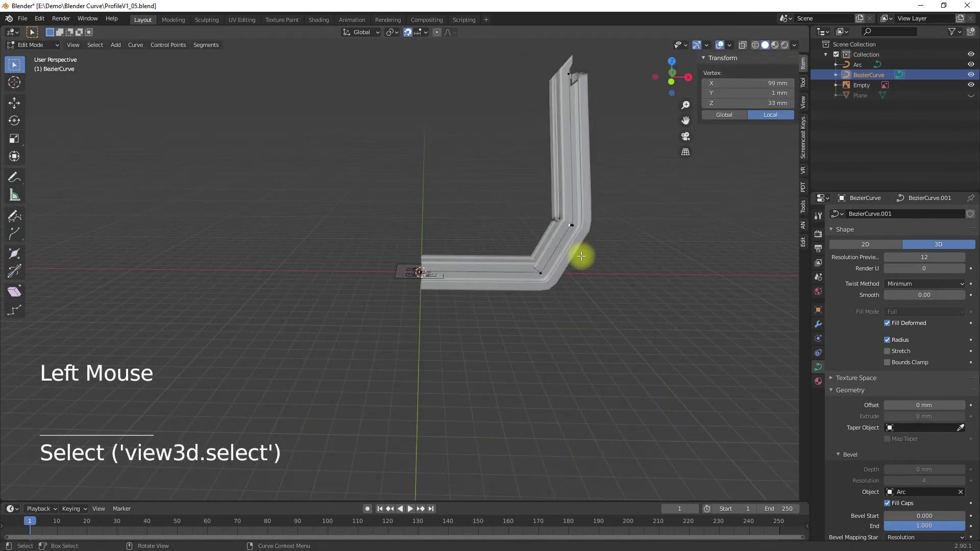
click(740, 91)
text(20)
click(758, 91)
click(592, 228)
key(f)
Reposition the control points and handles at the bend to form a smooth rounded corner
scroll(691, 240, up, 6)
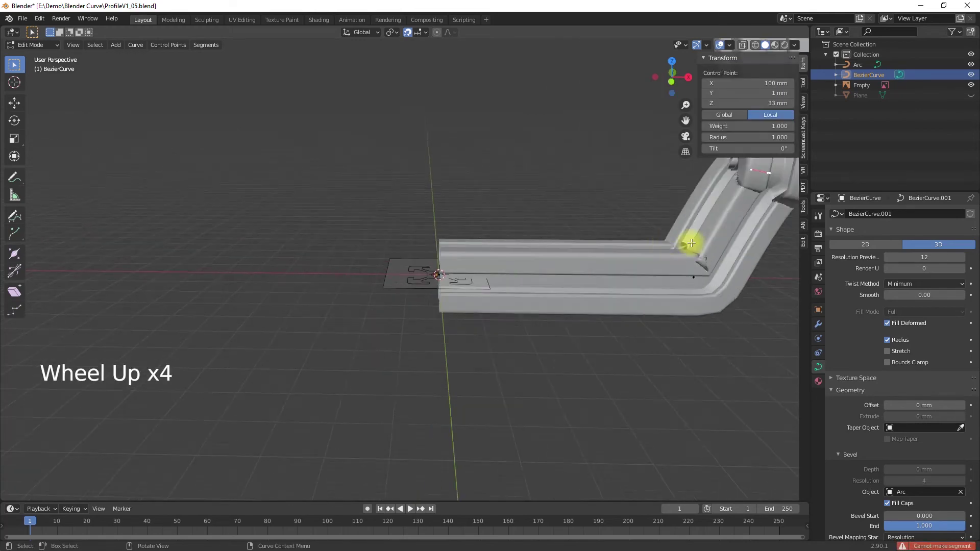
key(g)
click(544, 180)
click(483, 325)
click(517, 325)
key(g)
click(519, 328)
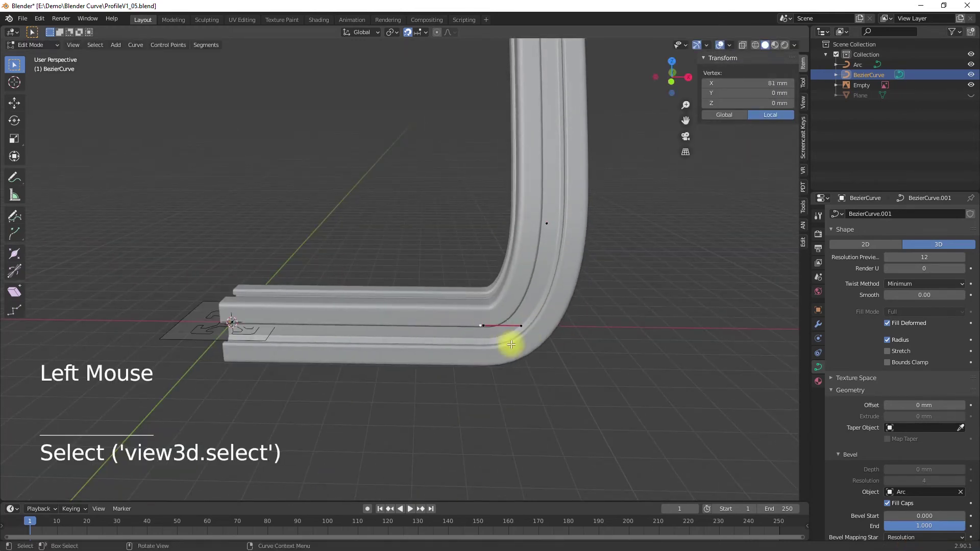
click(485, 328)
key(d)
key(g)
click(450, 327)
Reposition the handle at the upper end of the vertical leg of the path
scroll(567, 271, down, 4)
middle_drag(567, 272, 505, 67)
click(505, 68)
key(g)
click(534, 48)
key(KP_Decimal)
scroll(514, 461, down, 19)
shift+middle_drag(515, 461, 516, 304)
key(KP_Decimal)
click(865, 65)
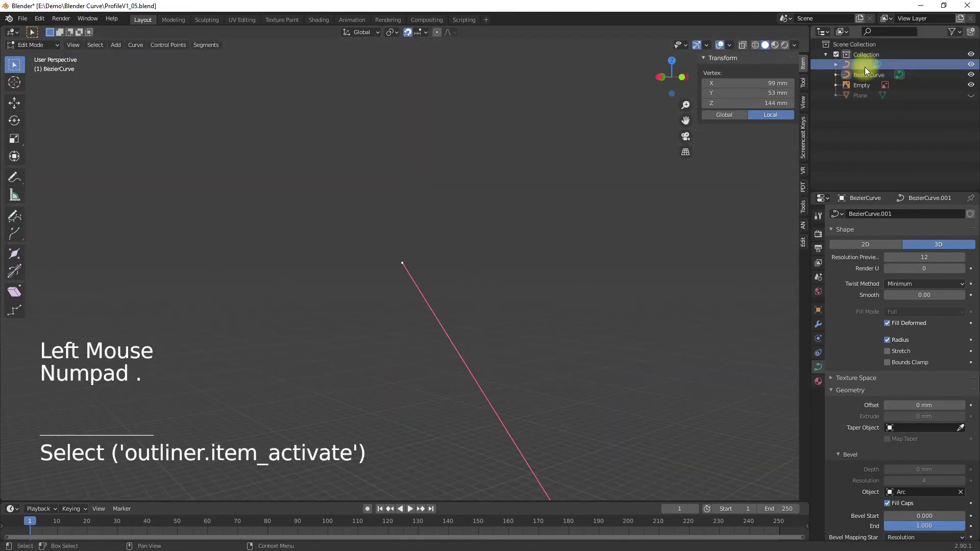
click(434, 357)
middle_drag(434, 357, 641, 420)
scroll(398, 434, down, 5)
click(441, 342)
key(s)
key(z)
key(0)
right_click(566, 263)
key(s)
key(y)
key(0)
right_click(565, 263)
Select the path's control points in Edit Mode and flatten them by scaling to 0 along Y
middle_drag(566, 264, 389, 287)
key(Tab)
click(389, 286)
click(388, 287)
drag(717, 93, 747, 93)
click(353, 238)
shift+click(327, 293)
drag(286, 202, 399, 494)
key(s)
key(y)
key(0)
click(575, 296)
Set the Y coordinate of the path's control points to 0 mm
click(746, 93)
text(0)
middle_drag(423, 385, 538, 385)
click(416, 285)
click(754, 92)
text(0)
Export the bent extrusion profile as an STL file
middle_drag(436, 415, 692, 452)
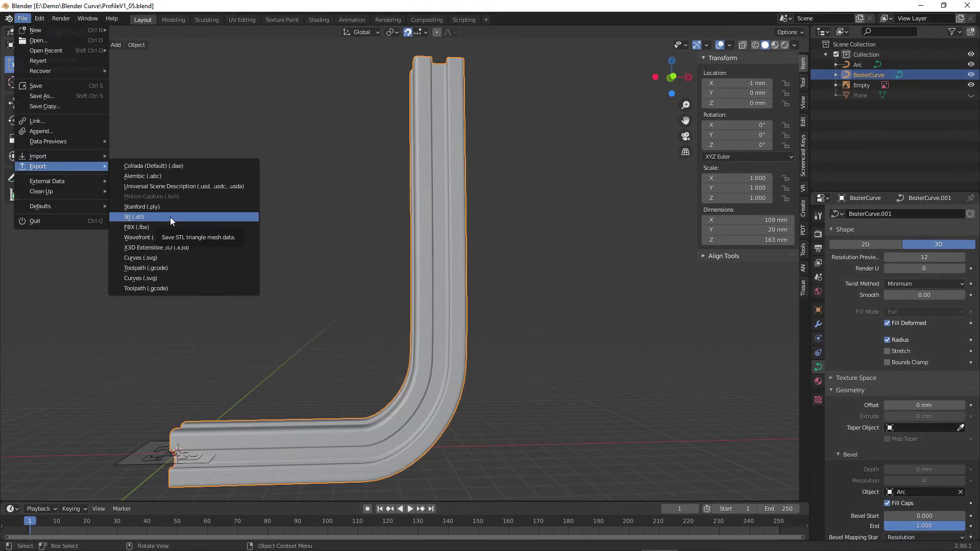
click(170, 216)
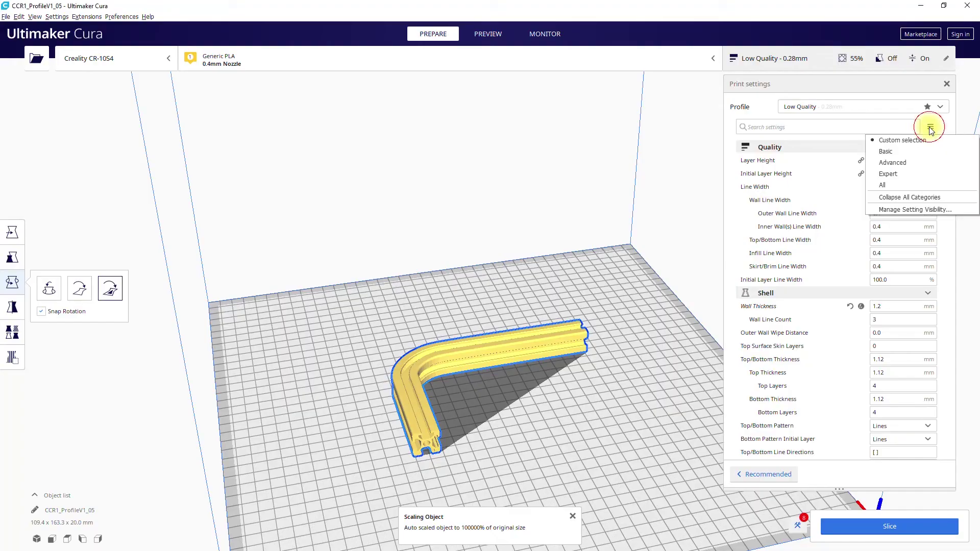
In Ultimaker Cura, restrict the visible print settings to Basic and examine the profile's end cross-section
click(964, 145)
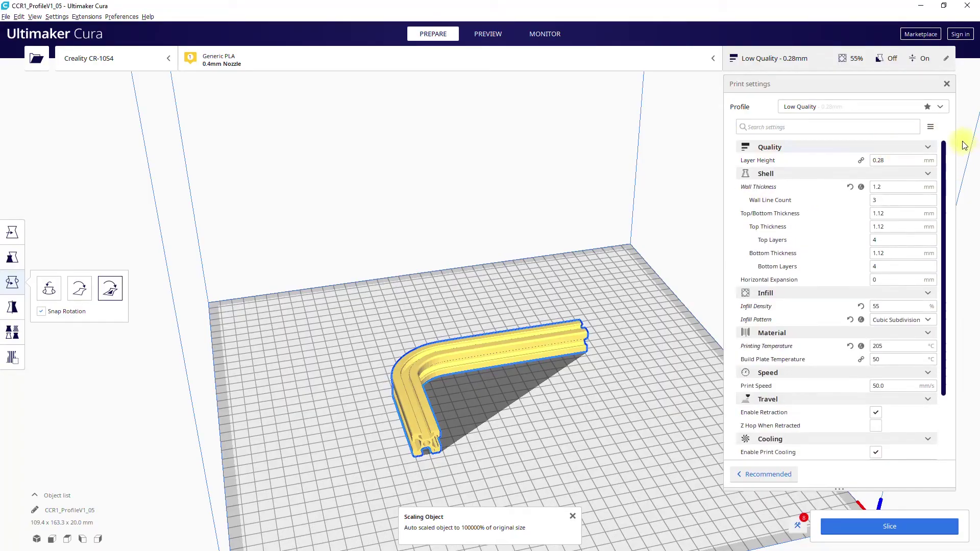
click(37, 539)
scroll(509, 369, up, 10)
right_drag(540, 354, 603, 335)
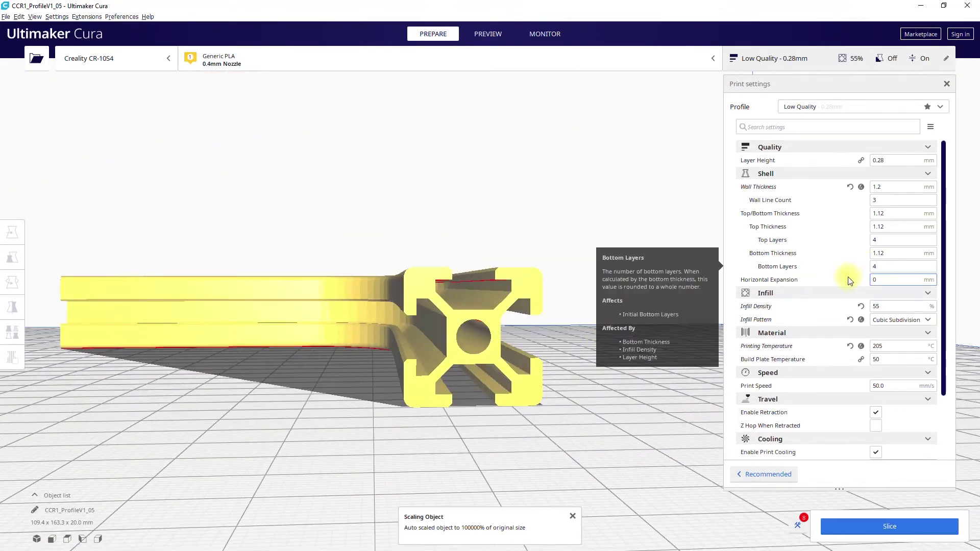
Enable support generation and set the support overhang angle to 62°
scroll(861, 274, down, 3)
click(876, 414)
click(893, 442)
text(6)
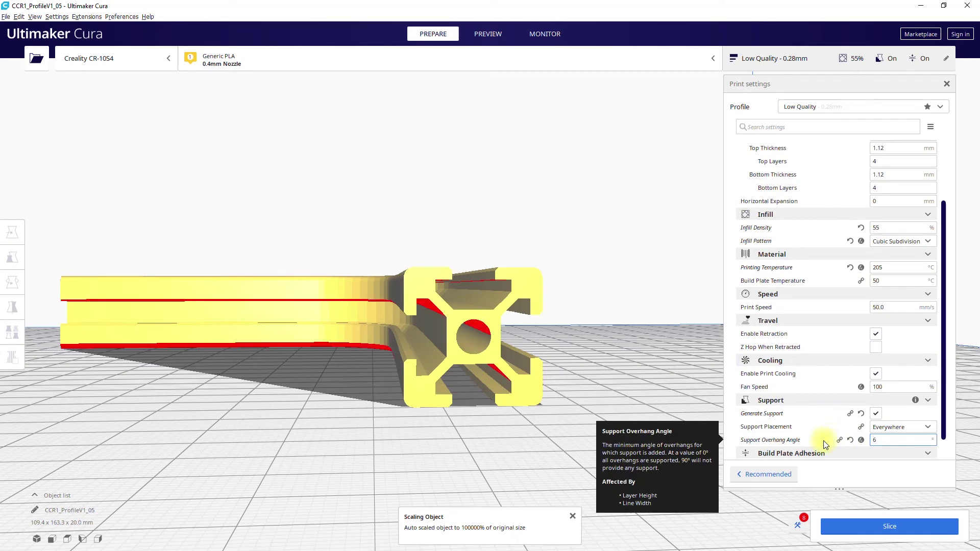
text(2)
Set the build plate adhesion type to Skirt
scroll(868, 443, down, 1)
click(901, 442)
scroll(854, 325, up, 4)
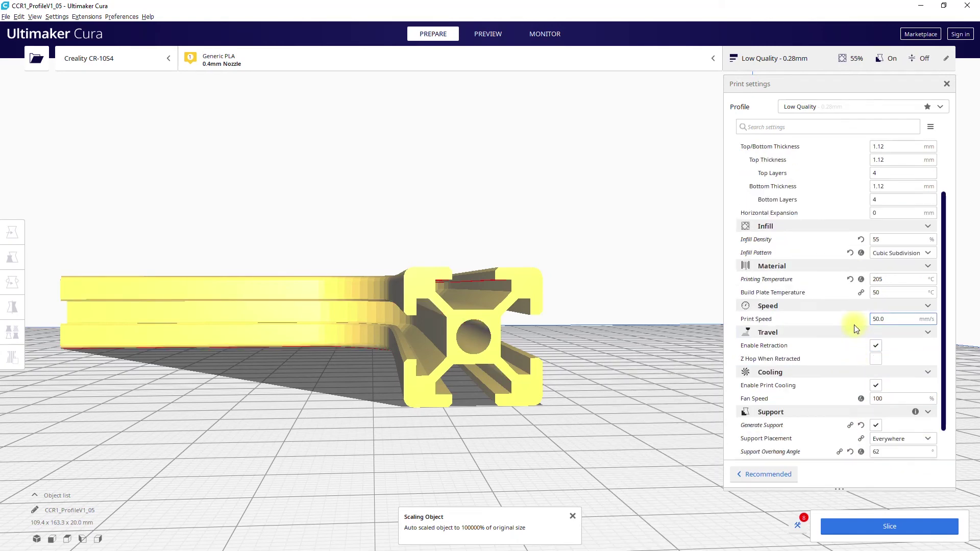
Check the infill density, wall thickness and layer height settings, and slice the model
click(898, 307)
click(893, 160)
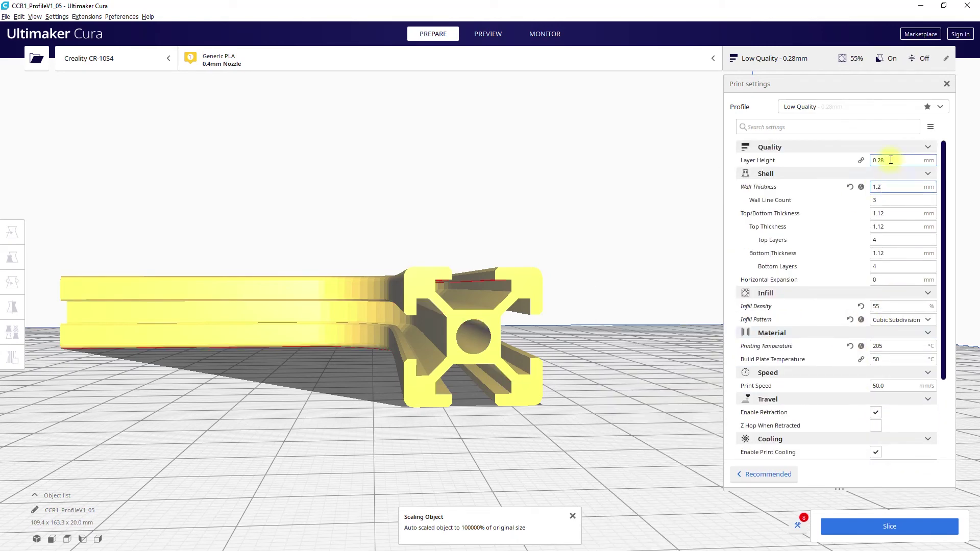
scroll(856, 327, down, 4)
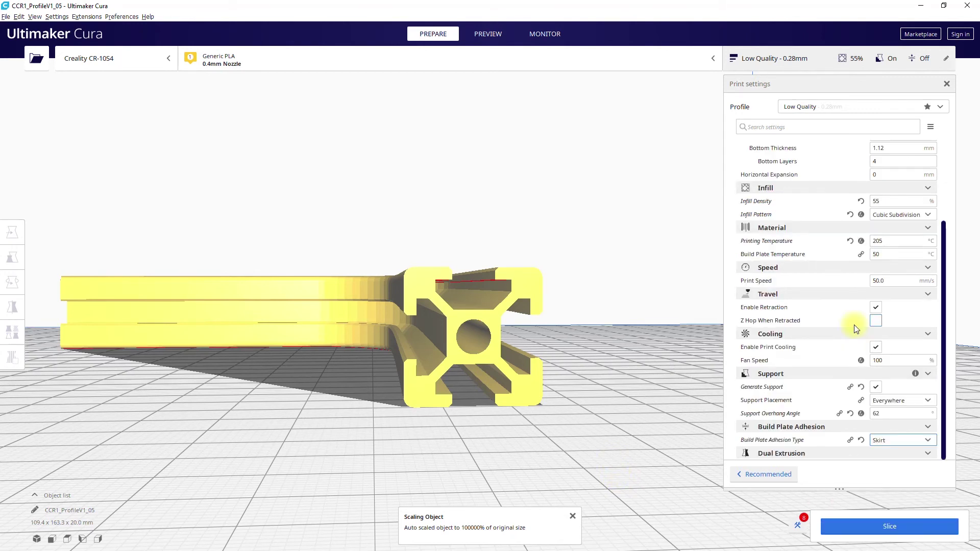
scroll(854, 325, up, 4)
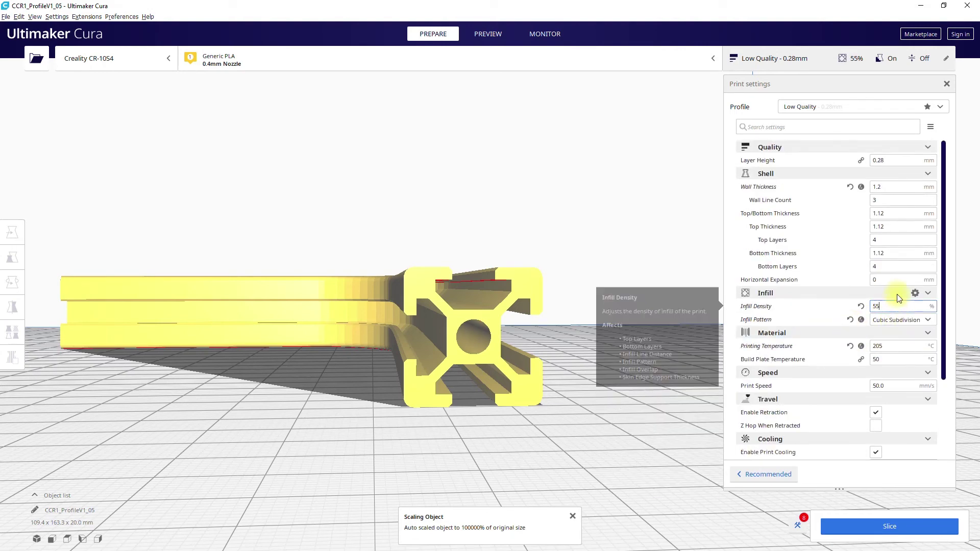
click(895, 186)
click(888, 160)
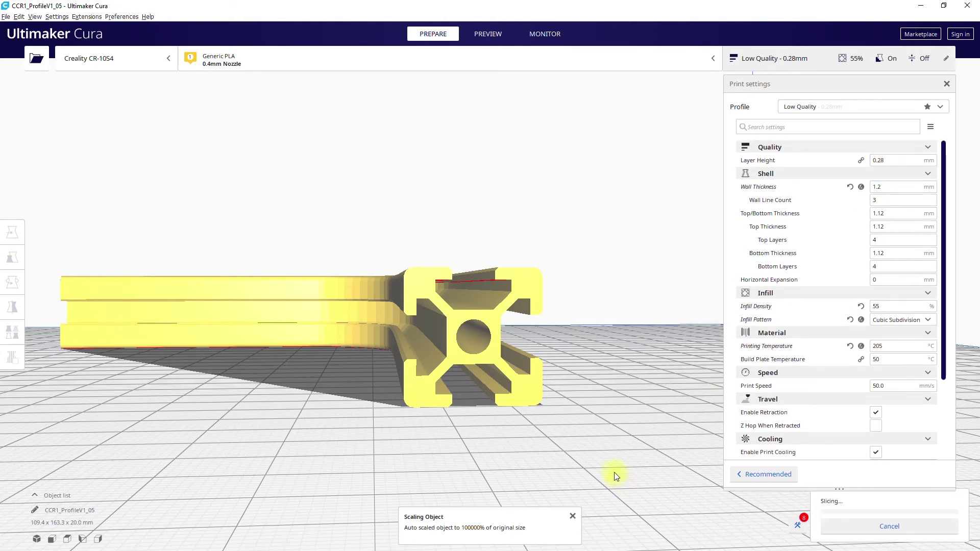
Examine the sliced profile in the layer preview, moving down and up through its layers
click(499, 32)
right_drag(618, 335, 552, 364)
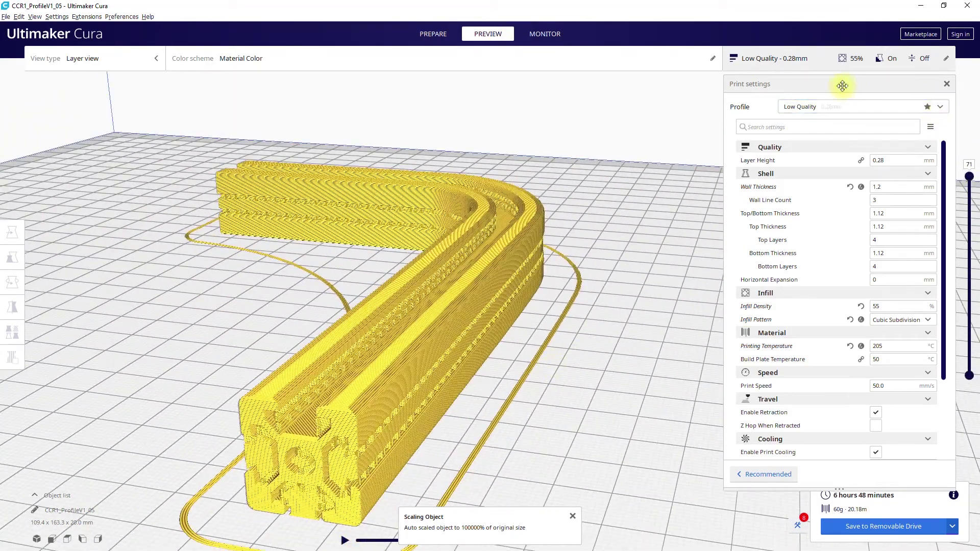
click(945, 60)
drag(969, 176, 969, 237)
right_drag(668, 393, 746, 334)
click(574, 518)
drag(969, 236, 927, 183)
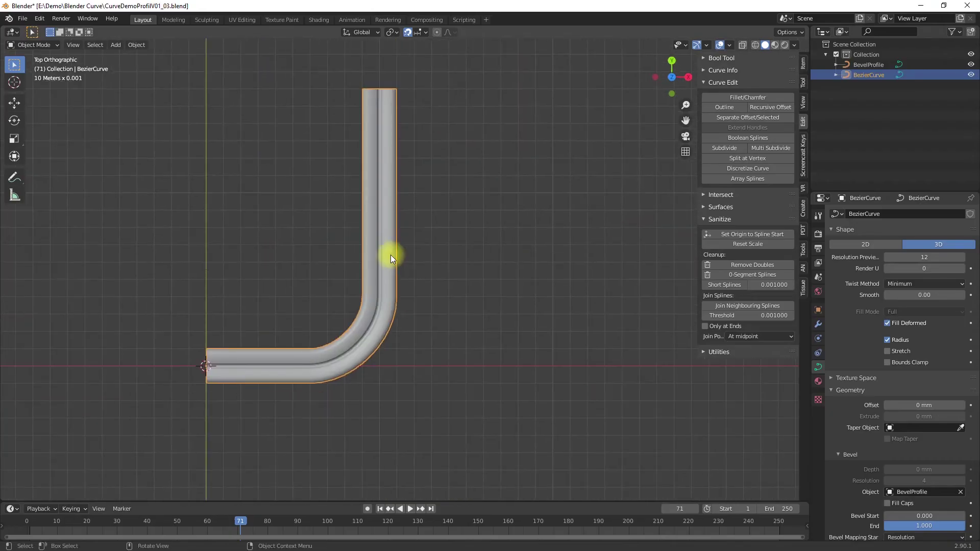
In Blender's CurveDemoProfilV01_03 file, duplicate the bent curve as BezierCurve.2 and mirror it along X
click(597, 158)
double_click(878, 84)
click(134, 45)
click(255, 92)
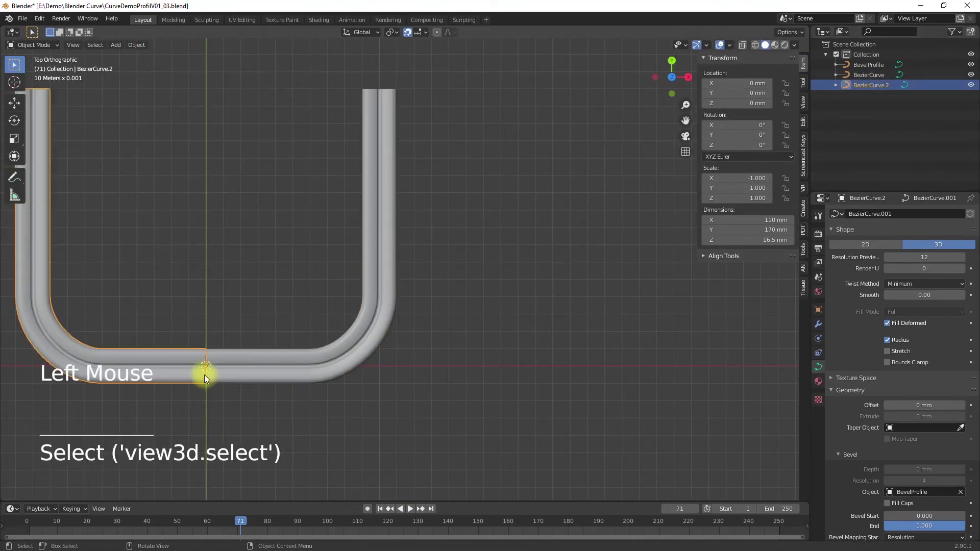
Set the X location of BezierCurve.2 to 220 mm
click(737, 83)
text(220)
key(Return)
Add a 2D rectangle curve at the origin near the open end of the beveled profile
scroll(321, 417, up, 5)
key(Tab)
middle_drag(584, 354, 459, 388)
key(Tab)
key(shift+a)
mouse_move(338, 242)
click(419, 398)
Rename the new rectangle curve object as BevelCurve.2
click(866, 97)
double_click(866, 96)
text(BevelCurve.2)
key(Return)
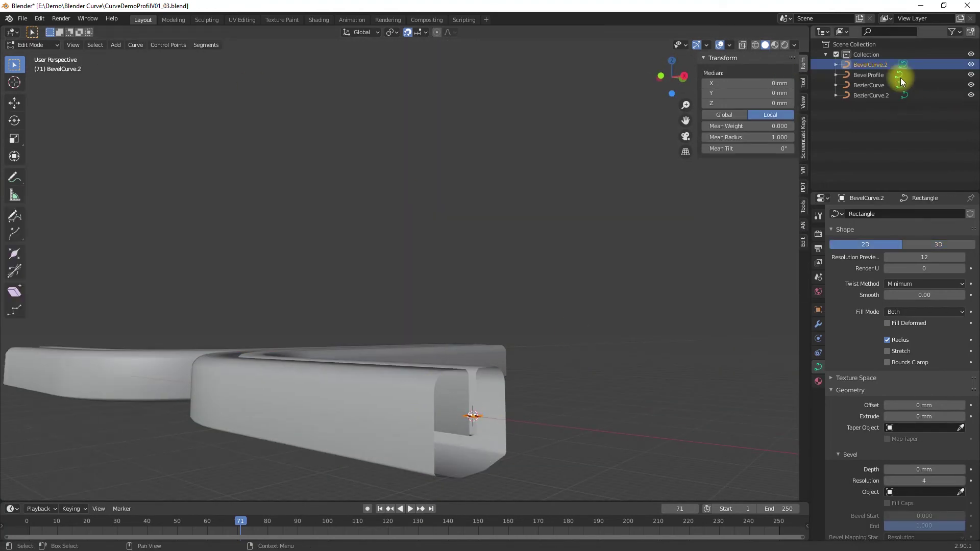
Set the dimensions of the BevelCurve.2 rectangle to 20 mm in X and 10 mm in Y
key(Tab)
click(769, 220)
text(20)
key(Tab)
text(10)
key(Return)
Undo the last five changes
key(ctrl+z)
key(ctrl+z)
key(ctrl+z)
key(ctrl+z)
key(ctrl+z)
Rotate the BevelCurve.2 rectangle 90° about X and 90° about Z
click(378, 427)
click(454, 455)
key(r)
key(r)
key(x)
key(9)
key(0)
key(Return)
key(r)
key(z)
key(9)
key(0)
key(Return)
key(Tab)
Open BezierCurve.2 for editing and raise its bevel start to 0.248
middle_drag(509, 439, 562, 485)
middle_drag(566, 358, 481, 236)
key(Tab)
click(307, 301)
key(Tab)
scroll(918, 434, down, 3)
drag(901, 434, 922, 447)
Move the far end point of BezierCurve.2 down alongside the bent extrusion in top view and adjust its handle
key(alt+a)
key(KP_7)
scroll(406, 269, down, 2)
click(324, 102)
click(324, 126)
scroll(324, 127, down, 1)
scroll(324, 126, up, 5)
shift+middle_drag(306, 68, 444, 282)
drag(380, 137, 352, 412)
drag(353, 463, 411, 409)
scroll(412, 408, down, 2)
Align the handles of the bend's upper control point vertically with an X scale of 0 and shift them along Y
click(387, 383)
click(405, 416)
click(396, 430)
scroll(390, 426, up, 7)
shift+middle_drag(390, 425, 437, 163)
drag(433, 294, 423, 241)
click(495, 170)
click(433, 356)
key(g)
key(y)
click(423, 273)
Adjust the handle of the end point touching the extrusion in wireframe, and return to solid shading
click(756, 45)
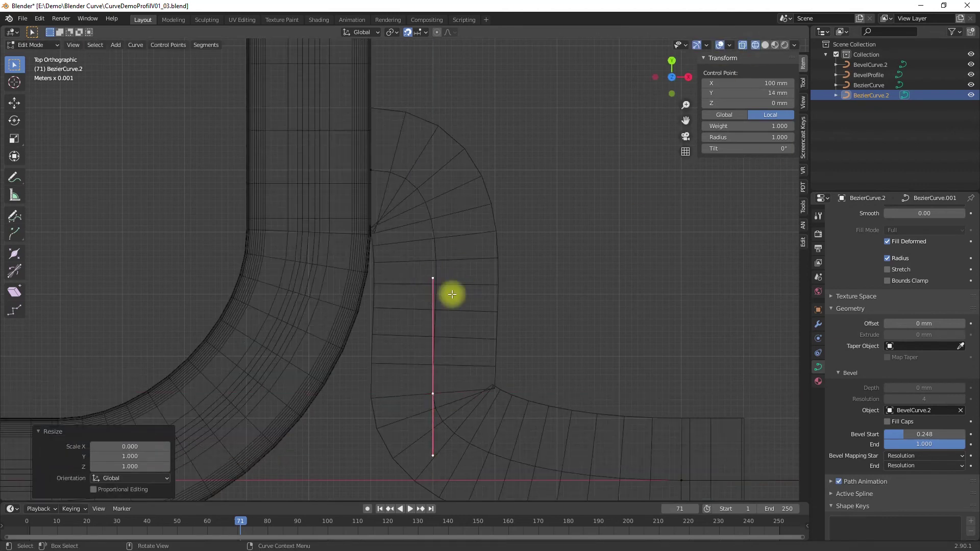
click(468, 171)
key(g)
click(383, 158)
click(669, 196)
scroll(669, 197, down, 2)
click(765, 45)
Reposition the handle of the control point at X 60 mm to smooth the lower bend of BezierCurve.2
click(596, 416)
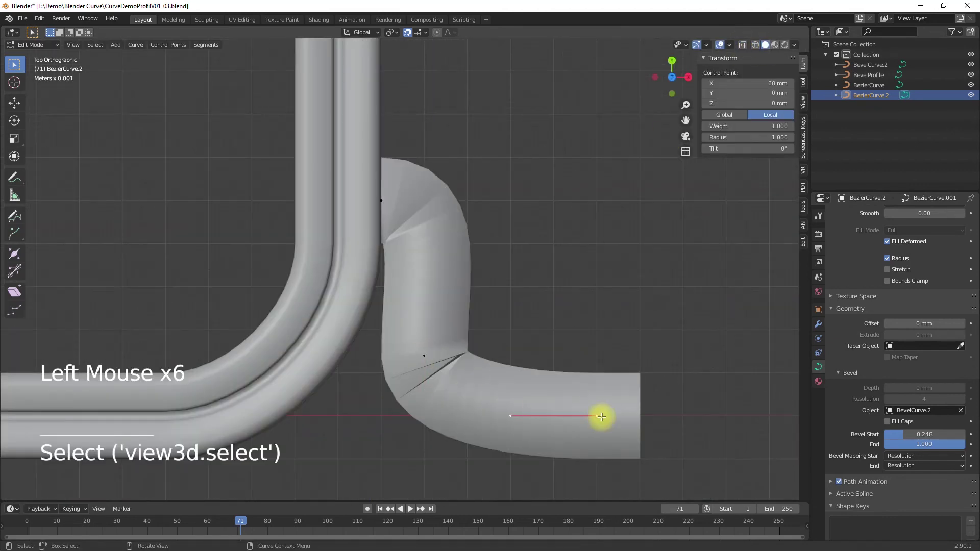
click(428, 409)
key(g)
click(451, 468)
shift+click(381, 201)
shift+click(425, 355)
click(584, 412)
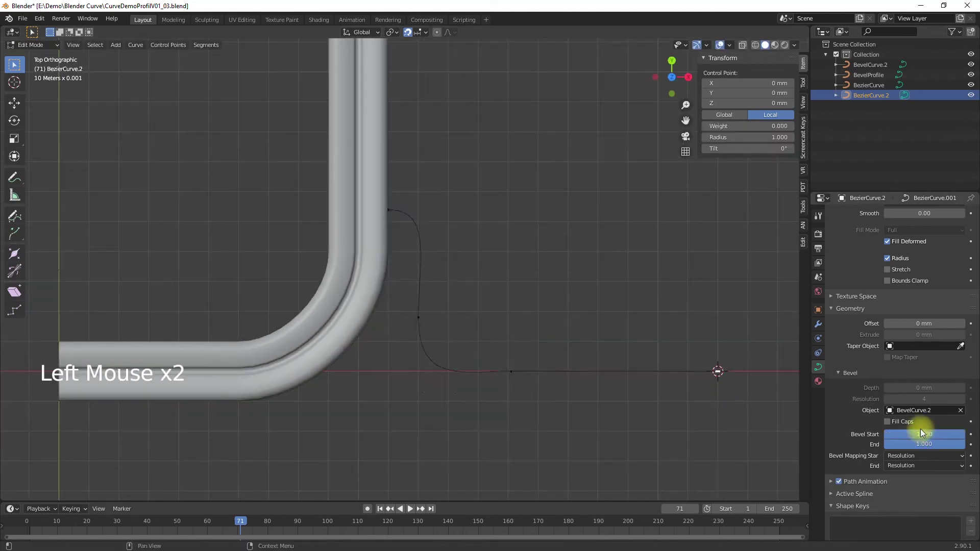
Set the bevel start to 0 and move the outer end point of BezierCurve.2 in toward the lower bend
drag(921, 433, 884, 432)
click(753, 376)
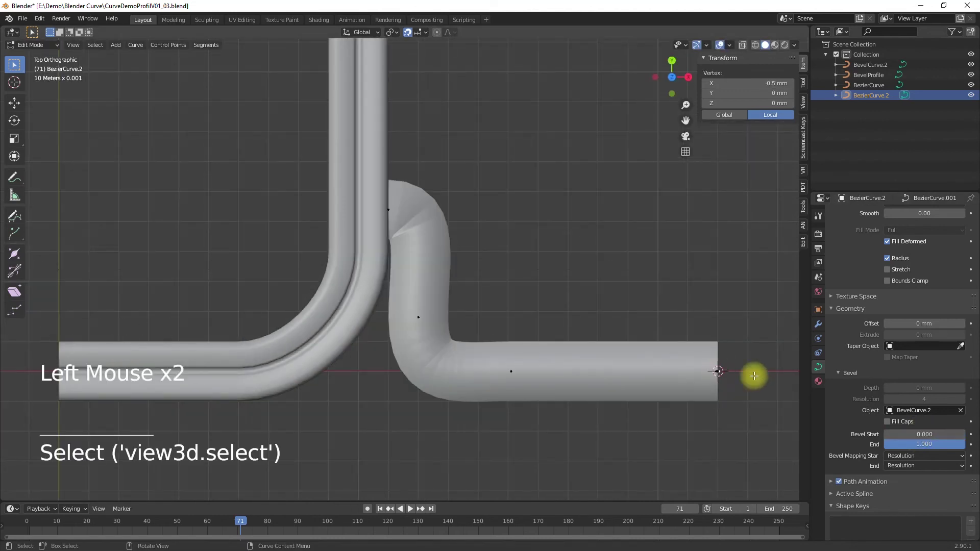
scroll(679, 317, up, 3)
click(752, 421)
key(g)
click(447, 451)
click(454, 454)
key(Escape)
click(581, 433)
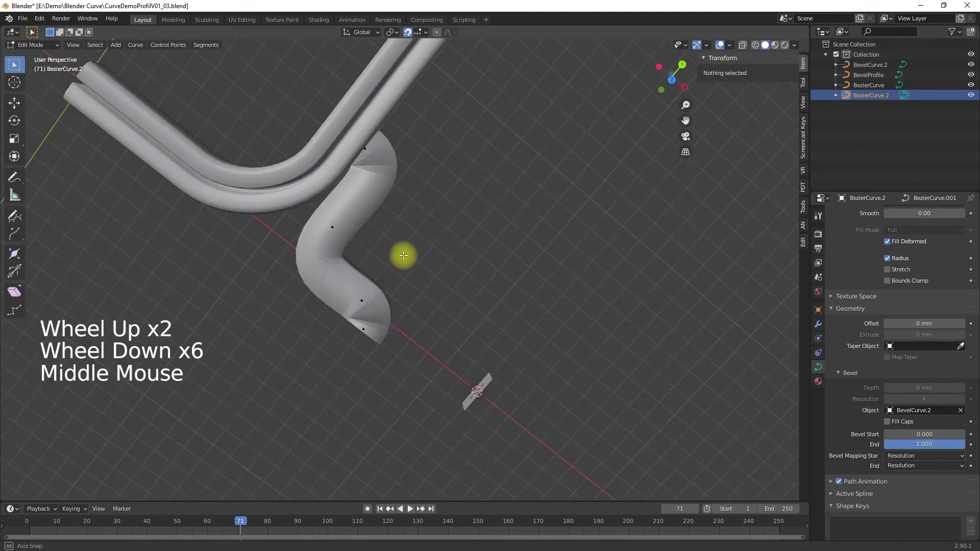
Convert both beveled curves to meshes and box-select the straight leg of the first profile at the origin
click(220, 334)
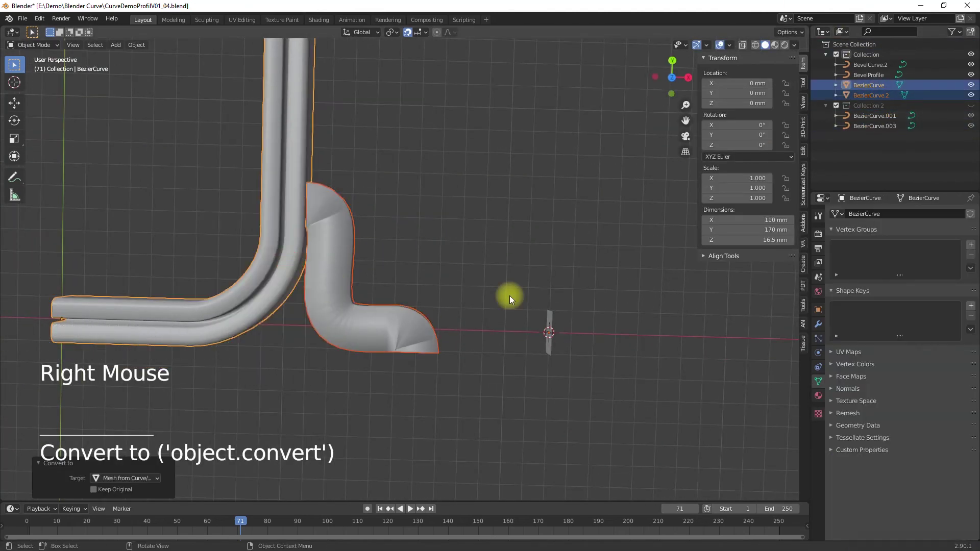
key(KP_7)
shift+middle_drag(285, 262, 444, 265)
key(Tab)
click(563, 317)
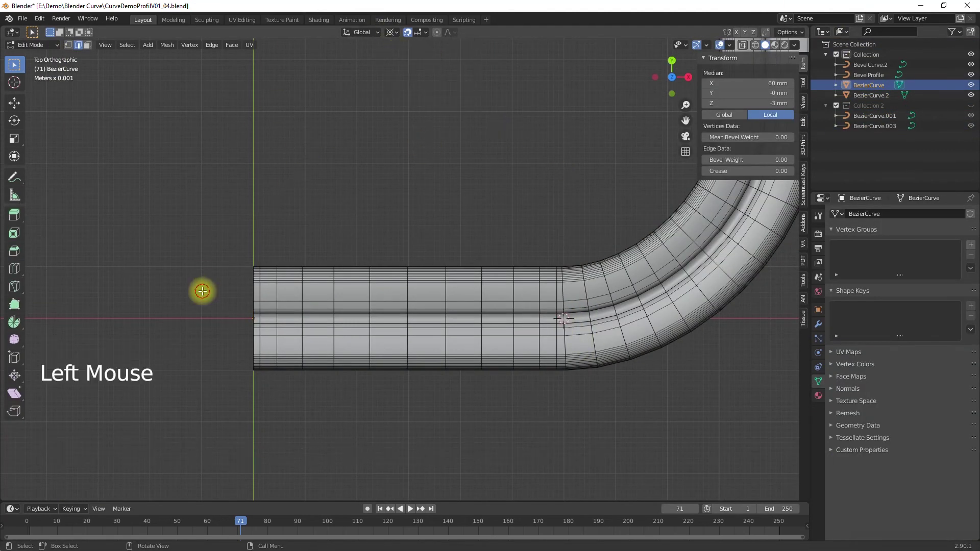
key(shift+z)
drag(203, 292, 577, 346)
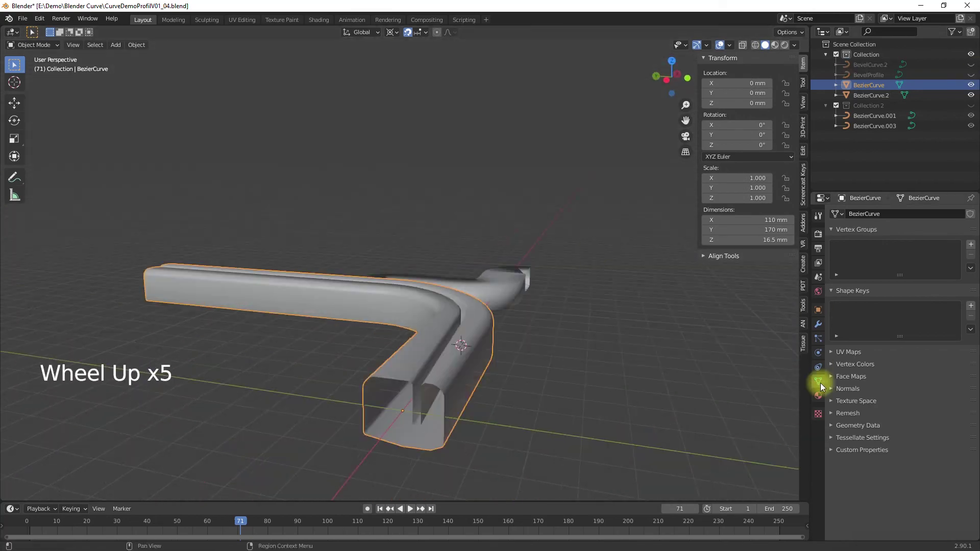
Join BezierCurve and BezierCurve.2 into one mesh and make it manifold with the 3D-Print cleanup
key(Tab)
middle_drag(580, 370, 410, 421)
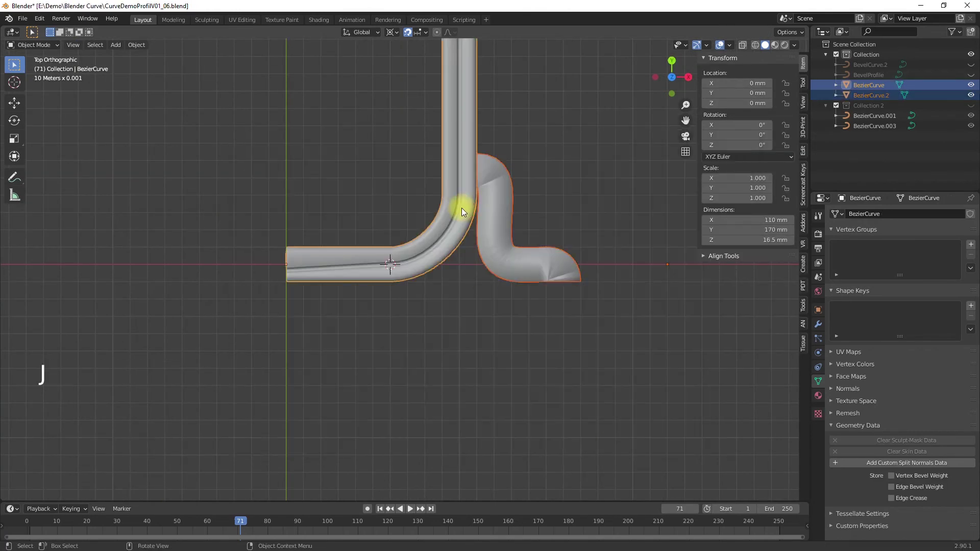
scroll(120, 57, up, 1)
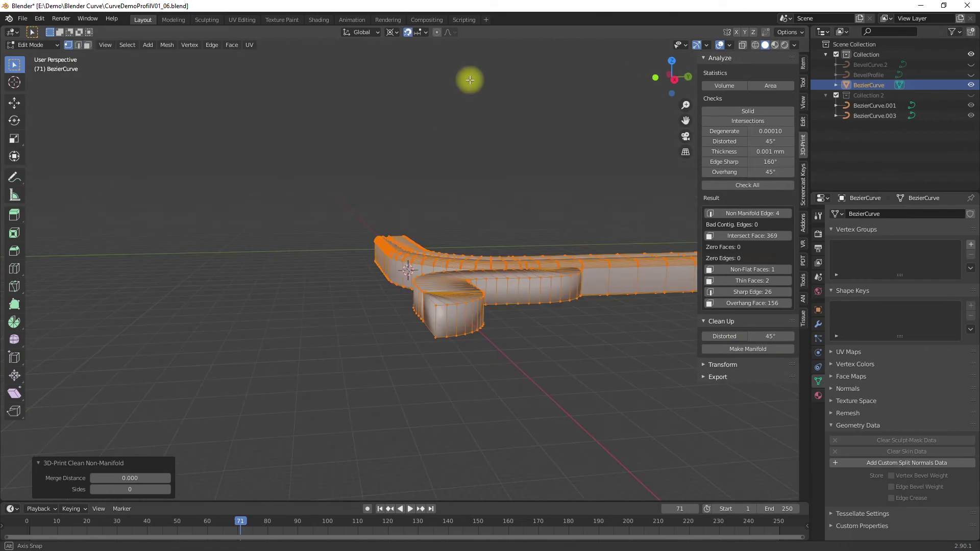
Make the end face of the grooved profile planar with factor 1.000
middle_drag(470, 80, 449, 192)
double_click(400, 85)
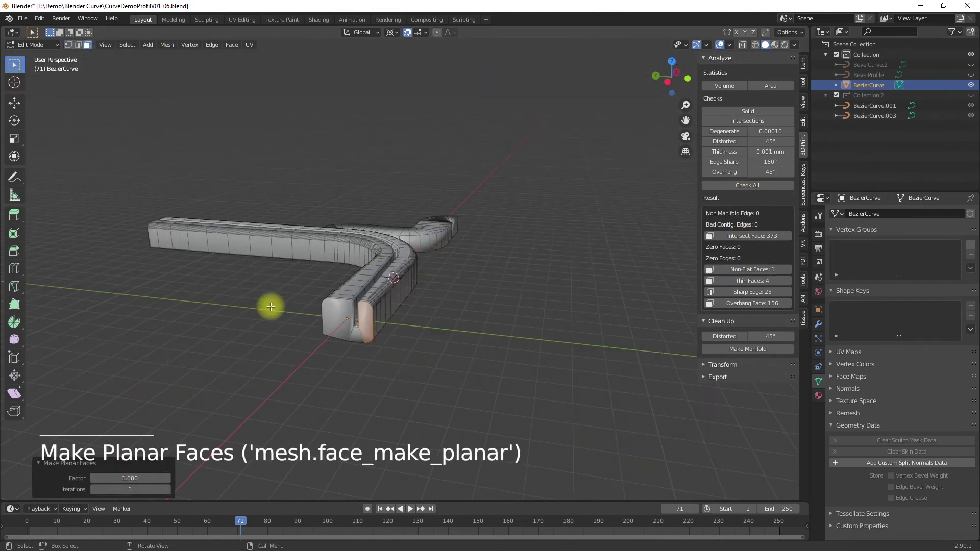
click(271, 306)
middle_drag(272, 306, 176, 47)
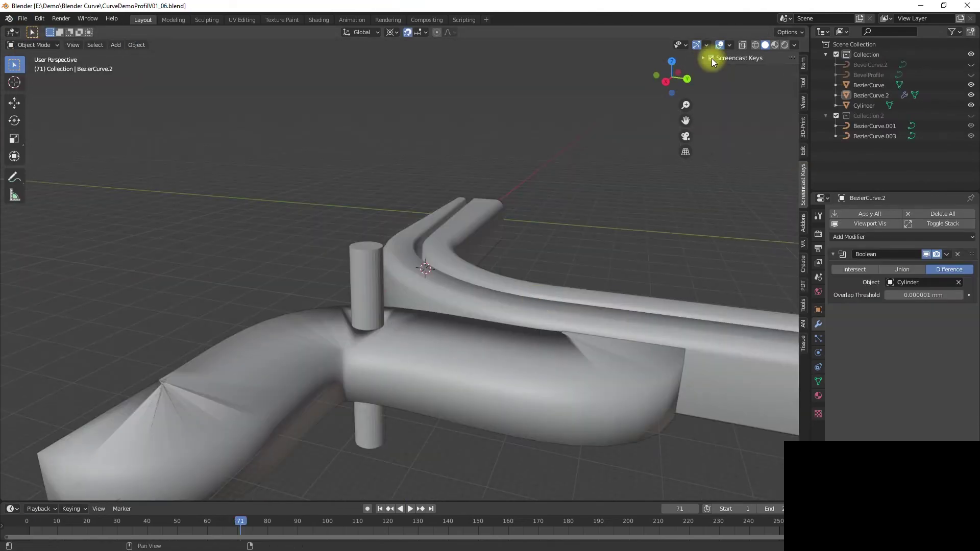
Remove the old Boolean cutter from BezierCurve.2 and stand two cylinders, 6 mm in diameter and 40 mm tall, through it
key(Delete)
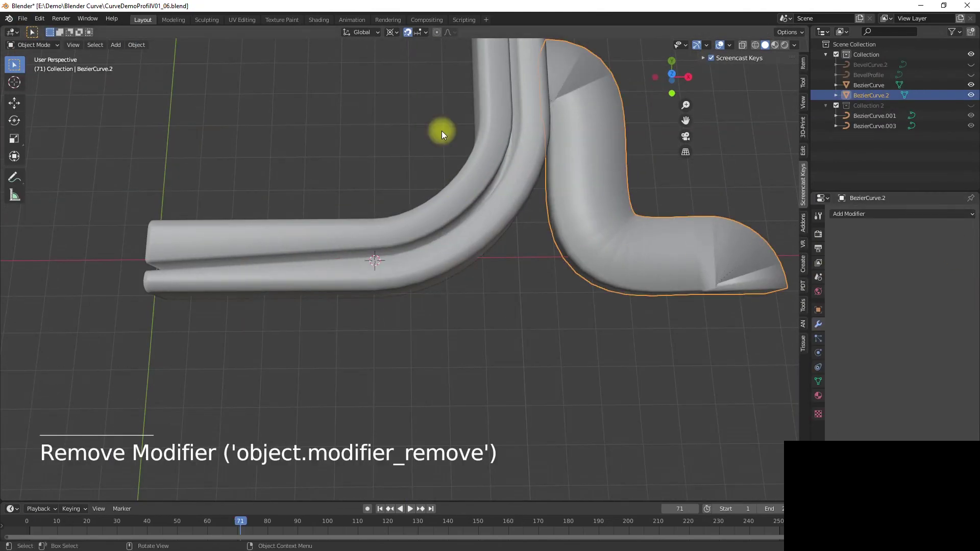
key(Tab)
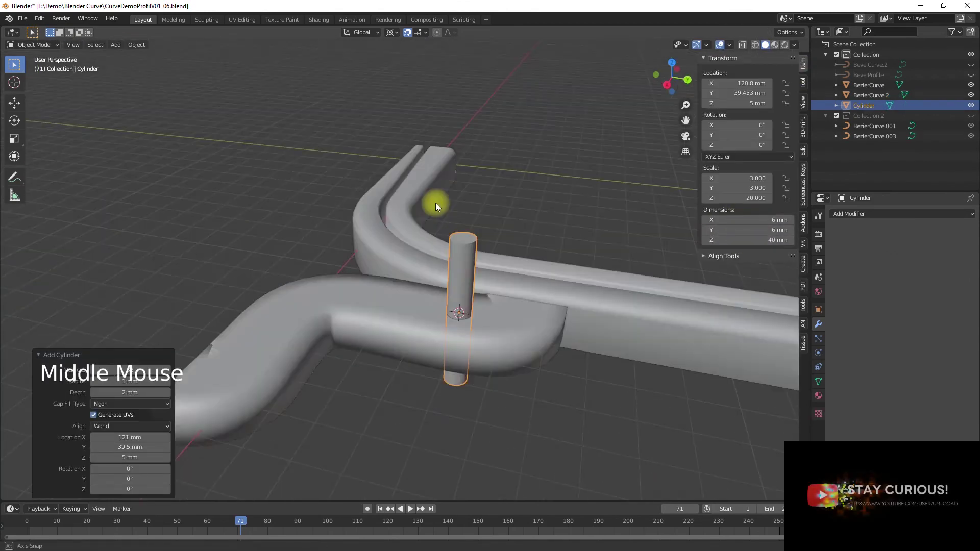
click(745, 93)
text(10)
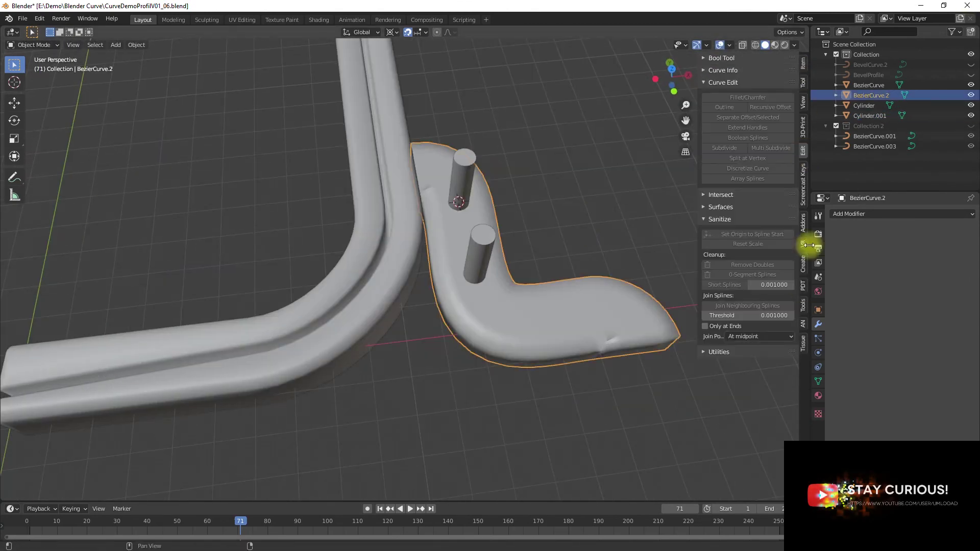
Subtract both cylinders from BezierCurve.2 with Boolean Difference modifiers and hide the cylinders
click(895, 306)
shift+click(487, 202)
key(h)
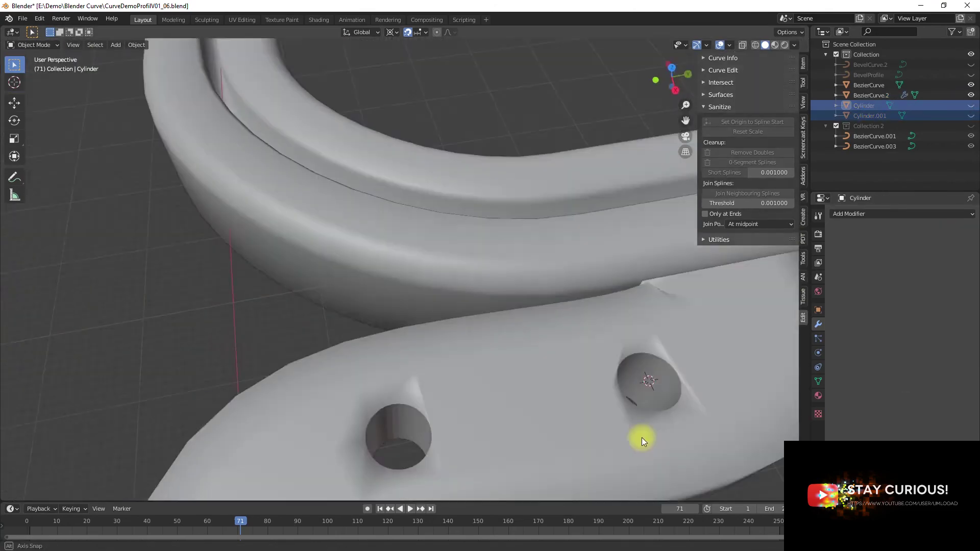
Select the faces around the hole farther from the bend in BezierCurve.2 and subdivide them
click(546, 144)
key(Tab)
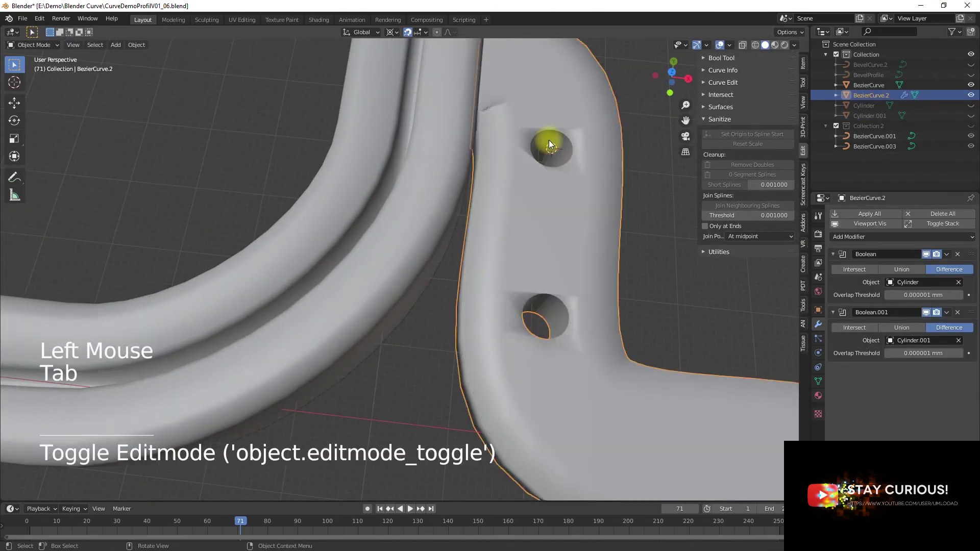
click(525, 109)
shift+click(562, 107)
shift+click(564, 133)
shift+click(526, 136)
key(KP_7)
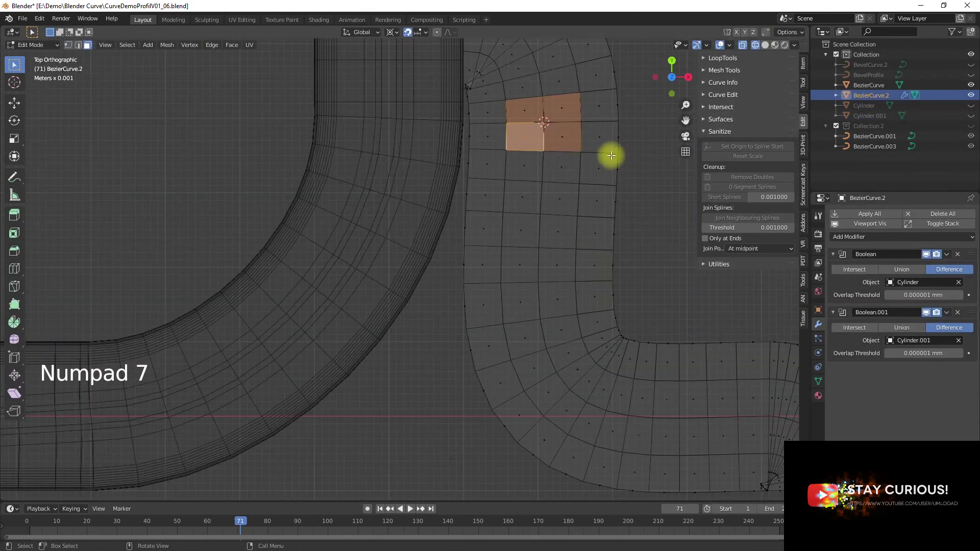
middle_drag(669, 216, 550, 150)
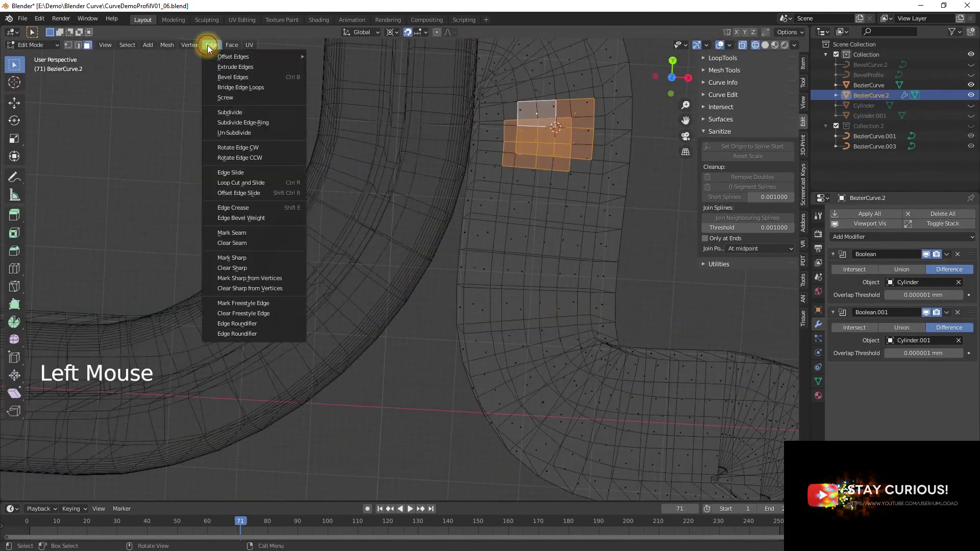
middle_drag(208, 44, 770, 43)
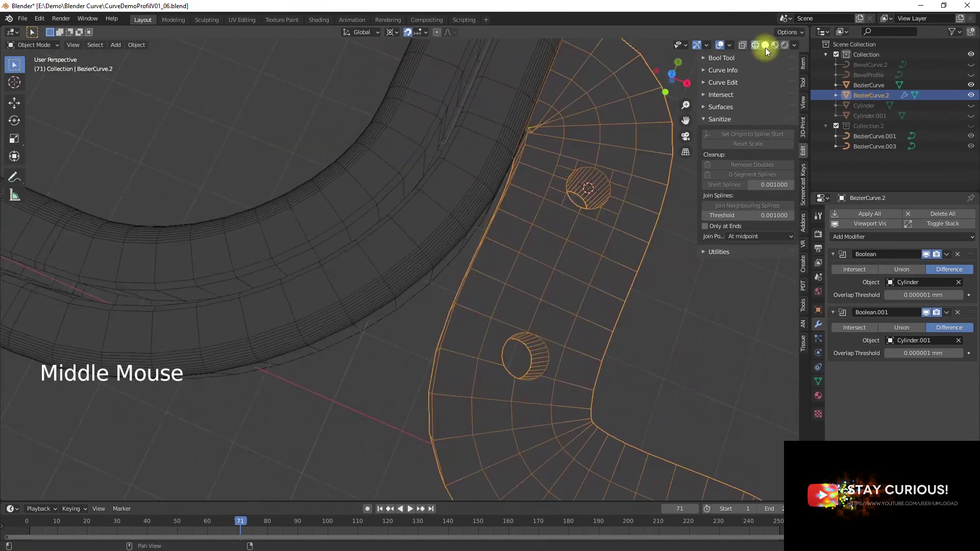
Subdivide the faces around the hole nearer the bend in BezierCurve.2 and return to solid shading
click(765, 44)
scroll(562, 247, up, 5)
key(Tab)
click(755, 44)
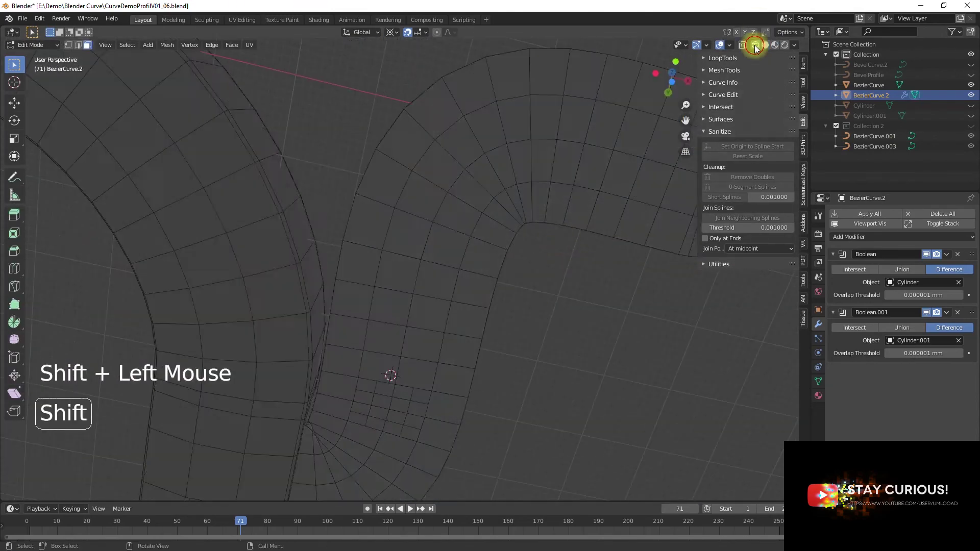
key(ctrl+KP_7)
click(211, 45)
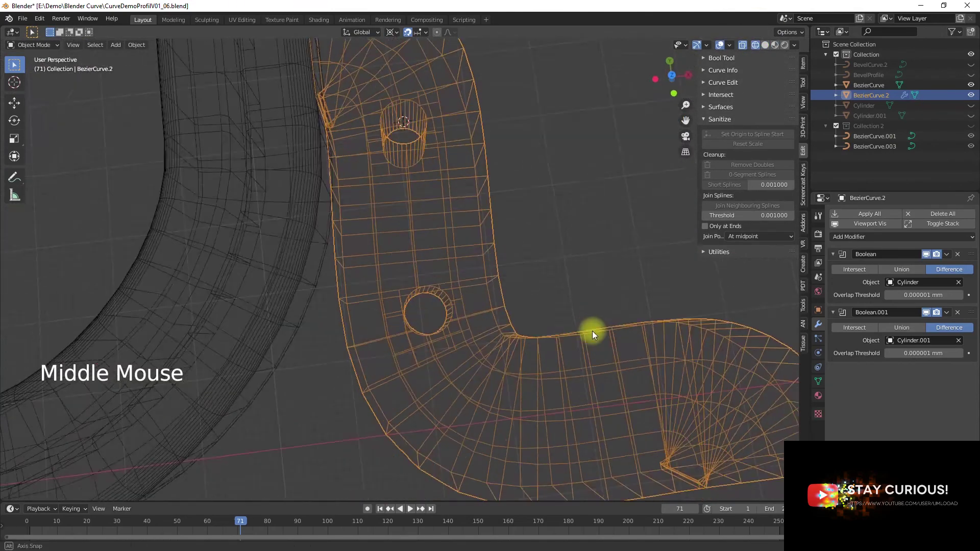
middle_drag(591, 332, 853, 218)
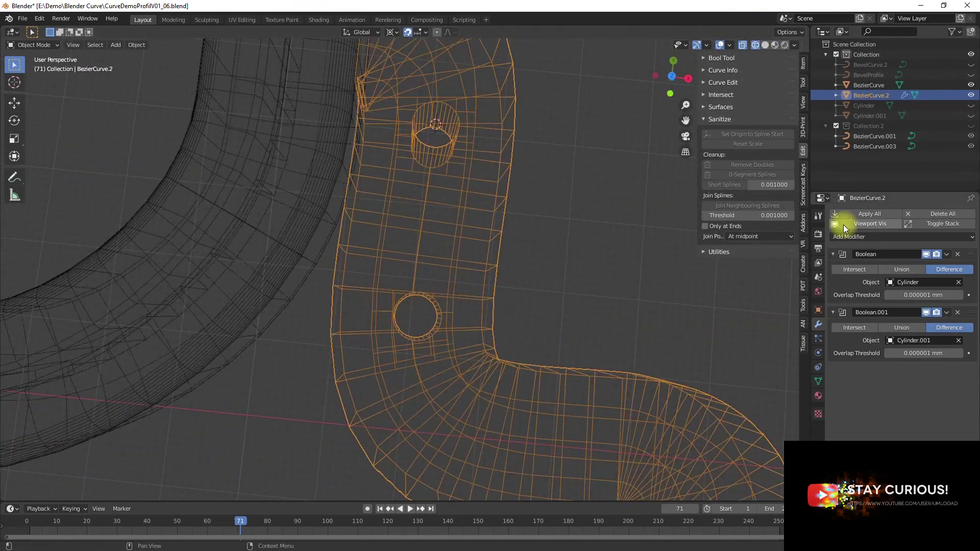
key(shift+z)
middle_drag(281, 223, 272, 296)
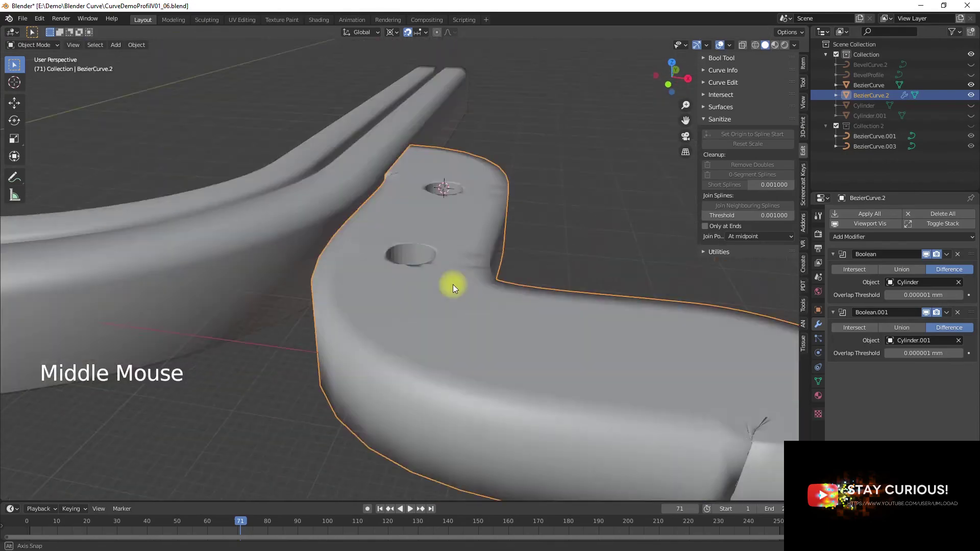
middle_drag(448, 280, 752, 93)
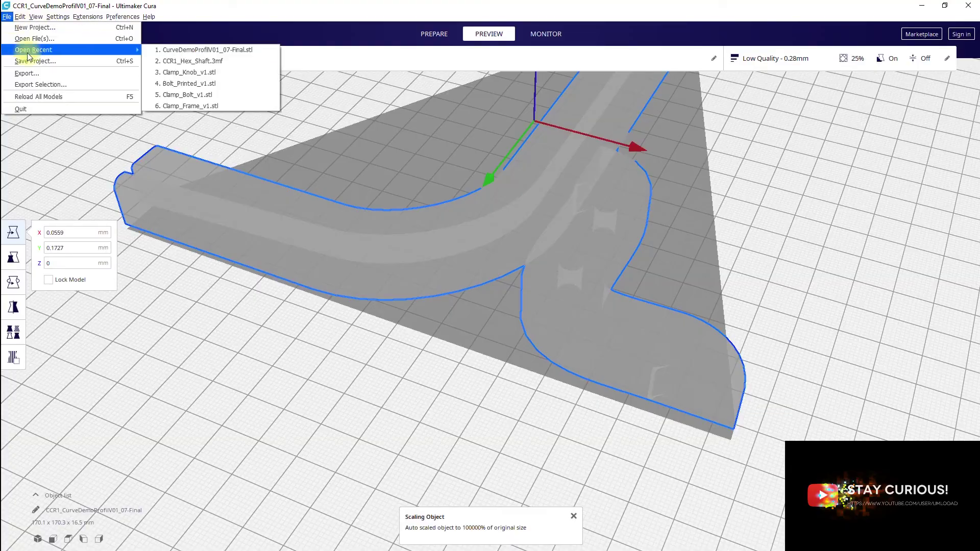
Switch to Ultimaker Cura, reload all models and show the layer preview
click(46, 96)
scroll(306, 204, down, 5)
click(441, 34)
click(474, 34)
right_drag(488, 273, 561, 214)
scroll(120, 245, down, 3)
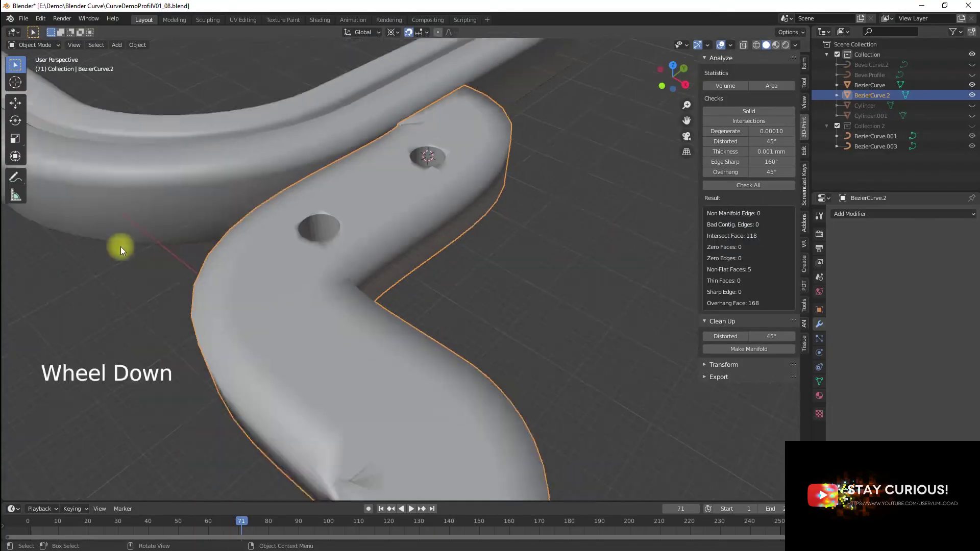
Switch to Blender and select the bent extrusion together with the BezierCurve.2 connector
click(358, 128)
shift+click(388, 306)
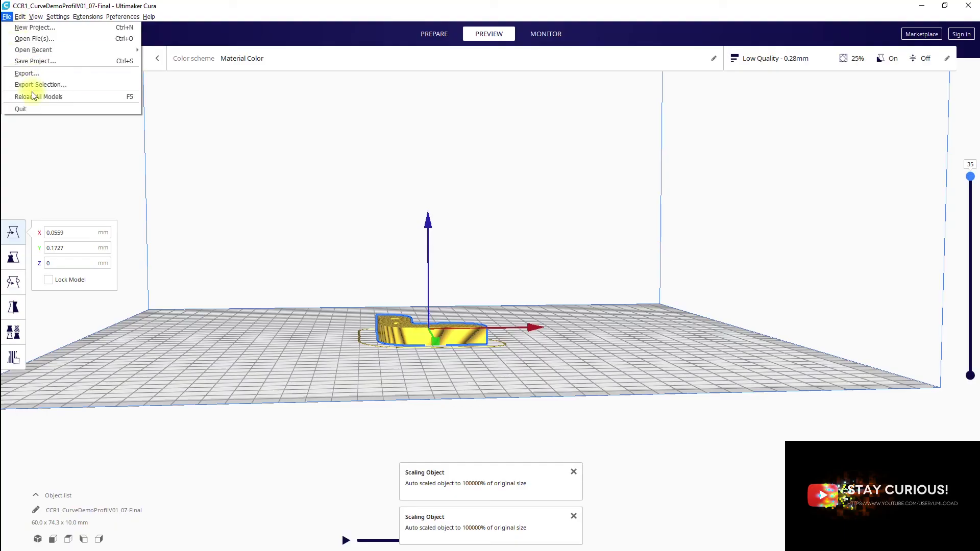
Switch to Ultimaker Cura, reload all models and slice them at Low Quality 0.28 mm
click(33, 96)
scroll(563, 301, up, 5)
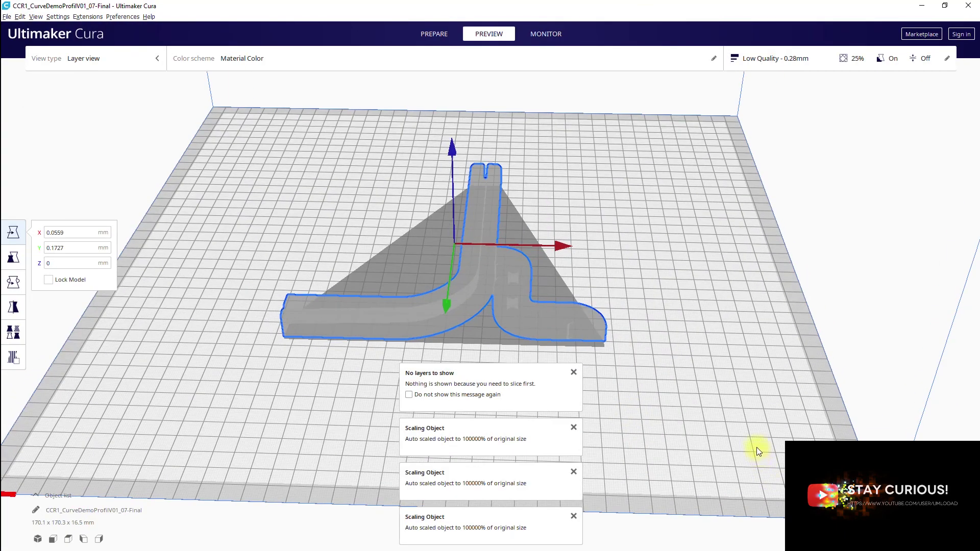
right_drag(739, 418, 635, 387)
click(573, 427)
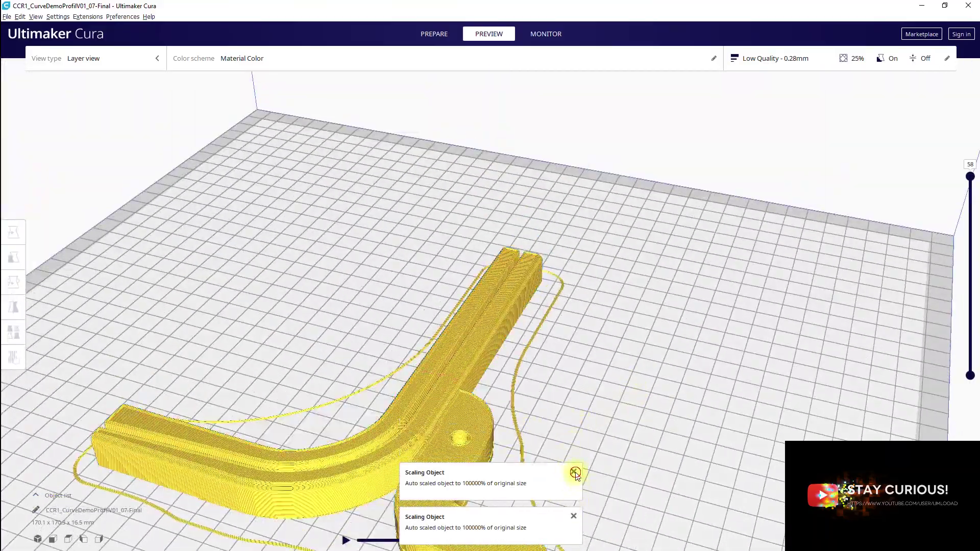
Examine the sliced layer preview of both profiles from several angles
right_drag(529, 442, 533, 388)
key(ctrl+a)
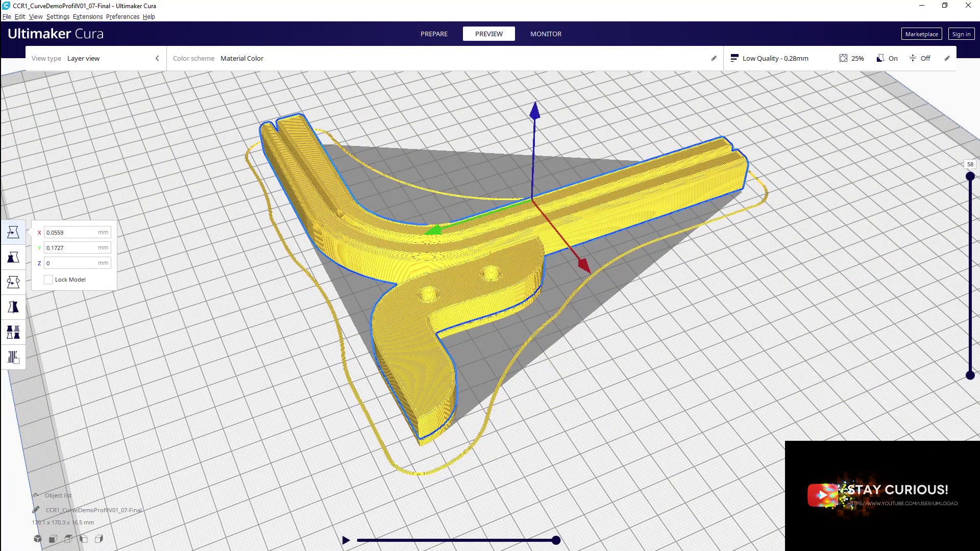
right_drag(781, 485, 868, 316)
click(702, 404)
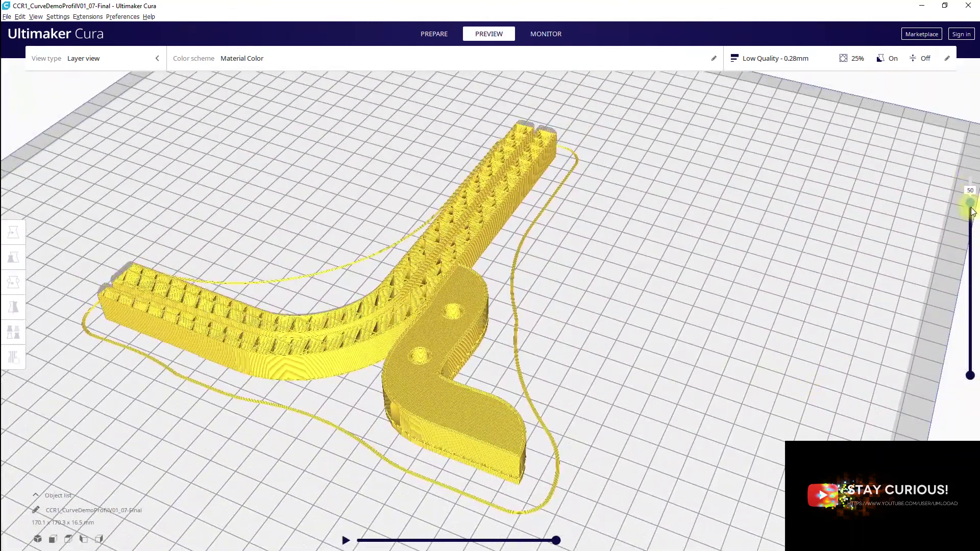